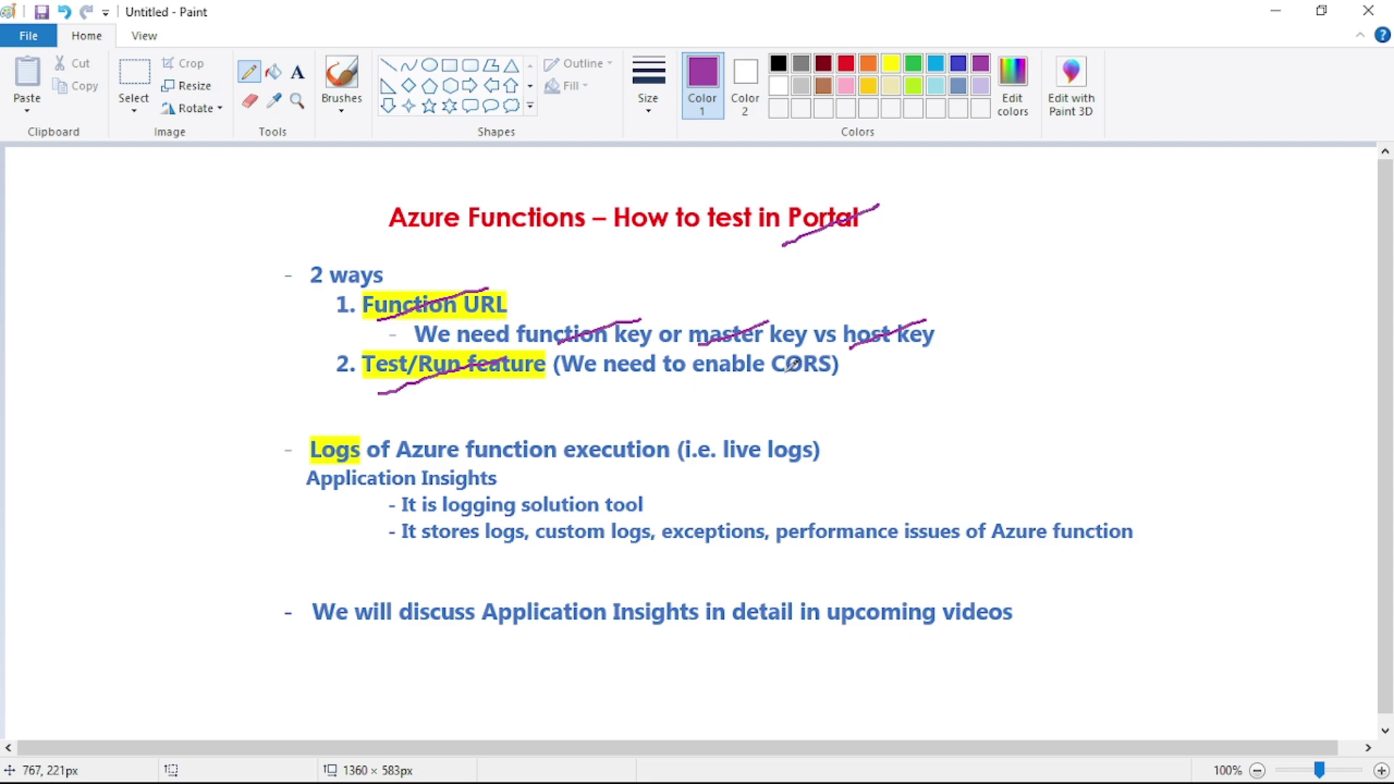
Underline CORS, execution and live logs in the Azure Functions notes with purple pencil strokes
left_click_drag(762, 381, 830, 349)
left_click_drag(587, 475, 655, 436)
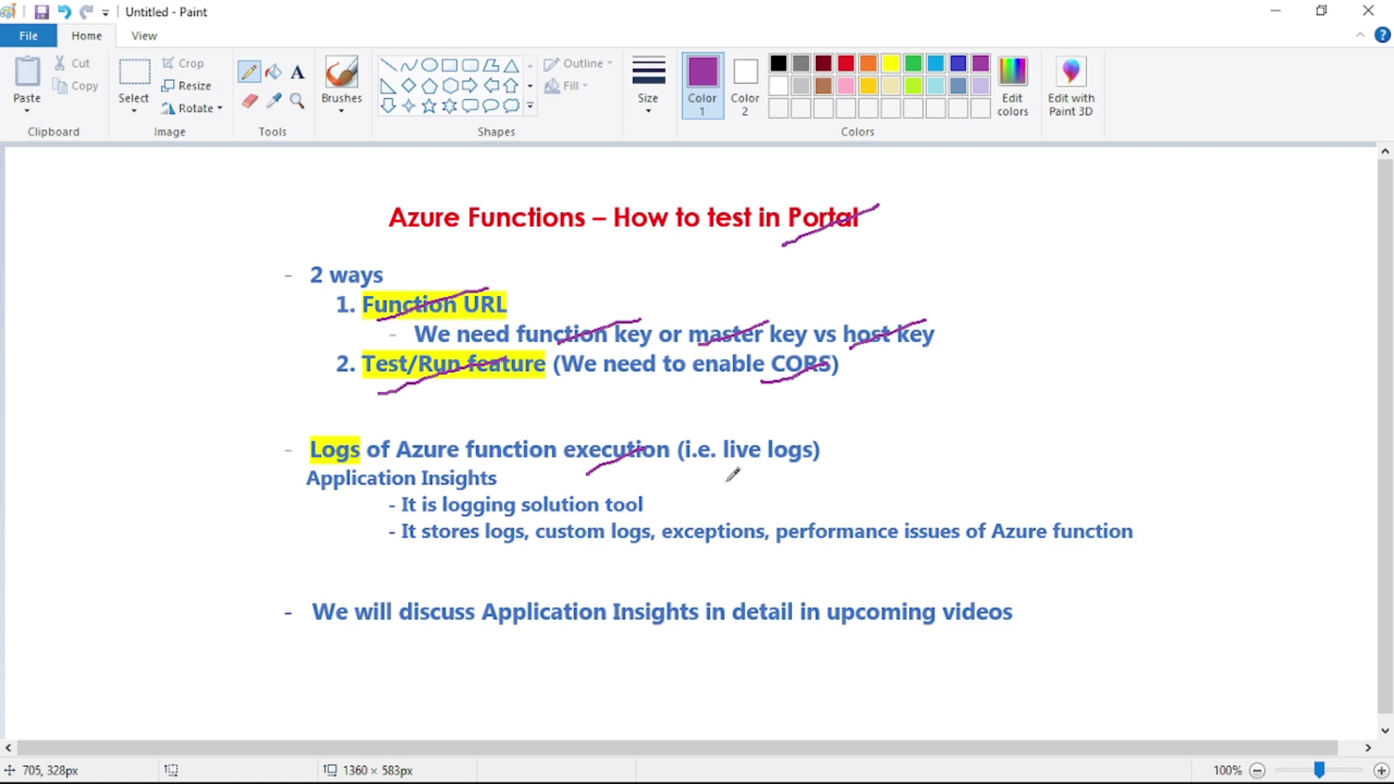
left_click_drag(724, 482, 835, 434)
Underline Application Insights, logging solution, logs, custom logs, exceptions, Azure function and upcoming videos in the notes with purple strokes
left_click_drag(304, 498, 451, 470)
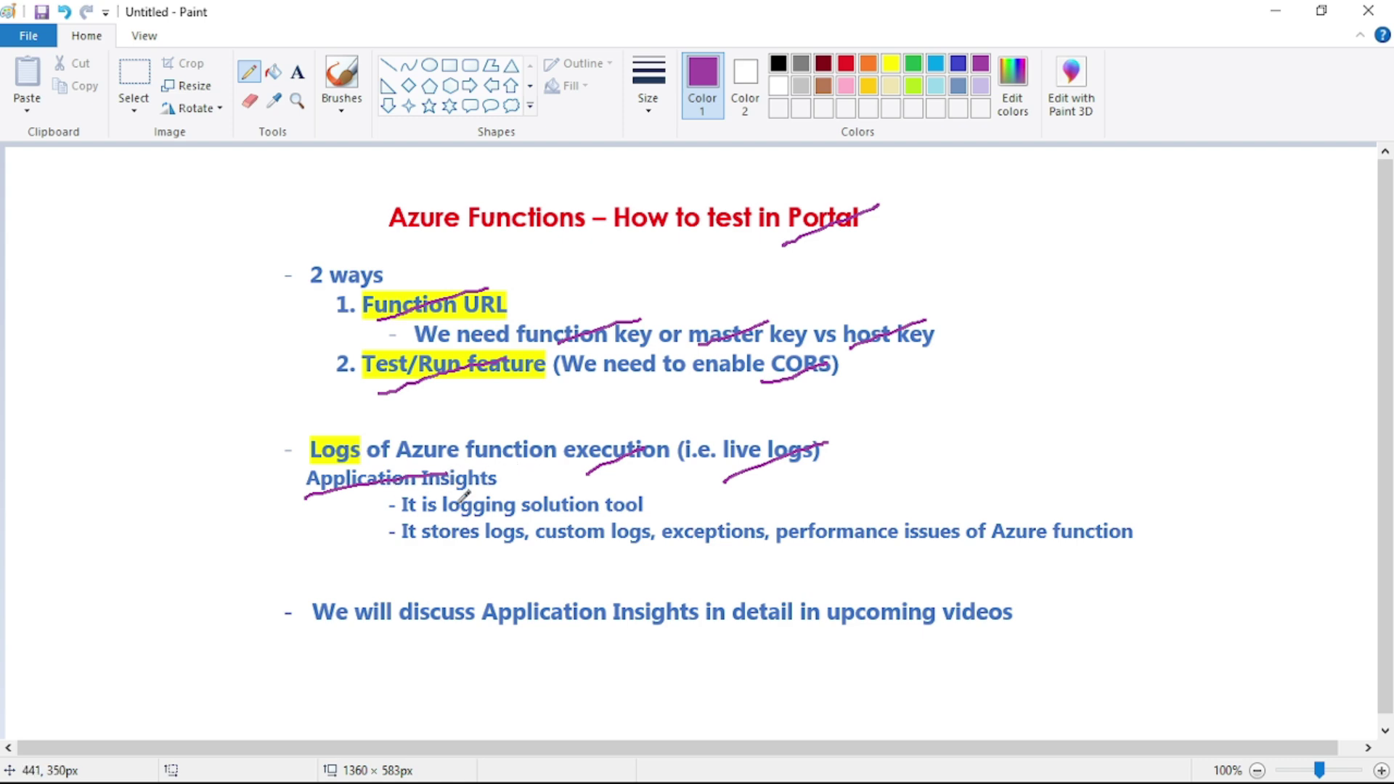
left_click_drag(460, 514, 605, 498)
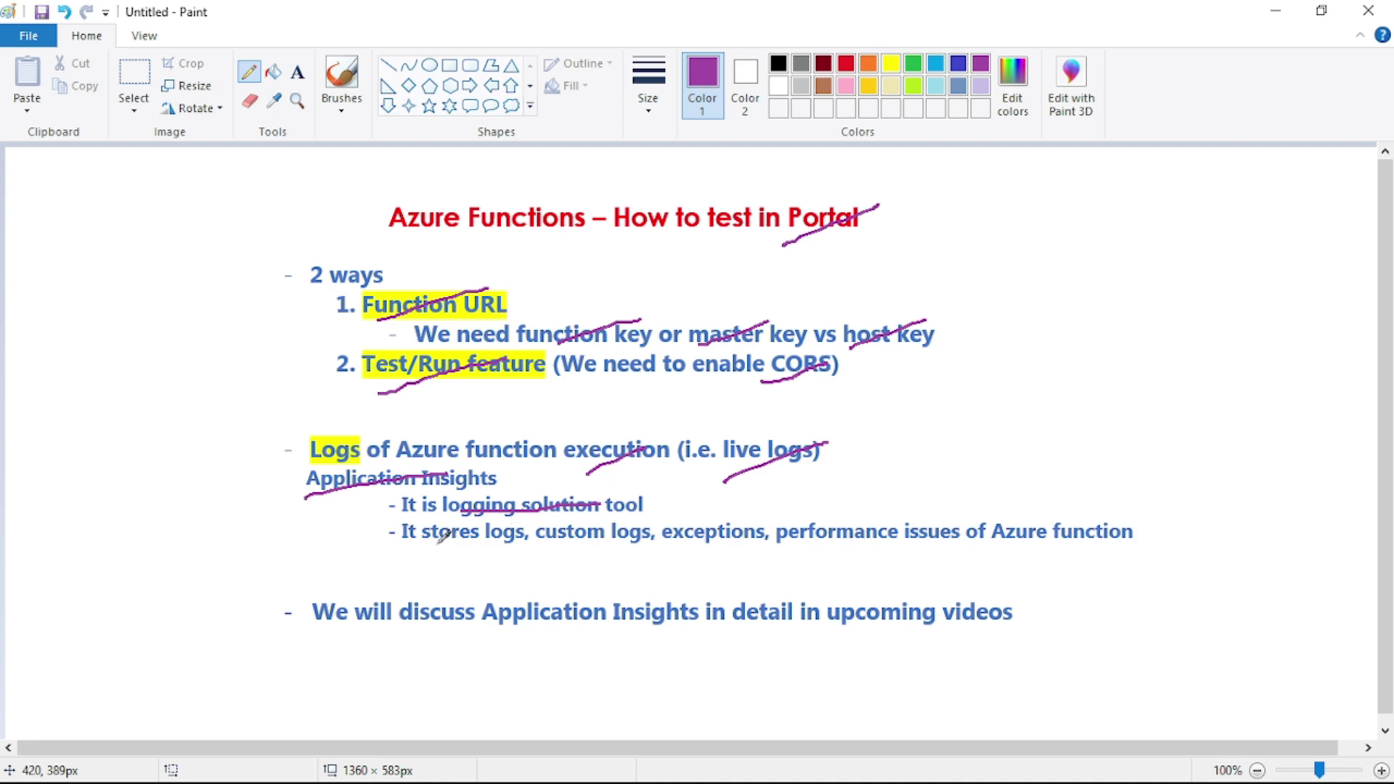
left_click_drag(489, 543, 623, 530)
left_click_drag(685, 566, 735, 538)
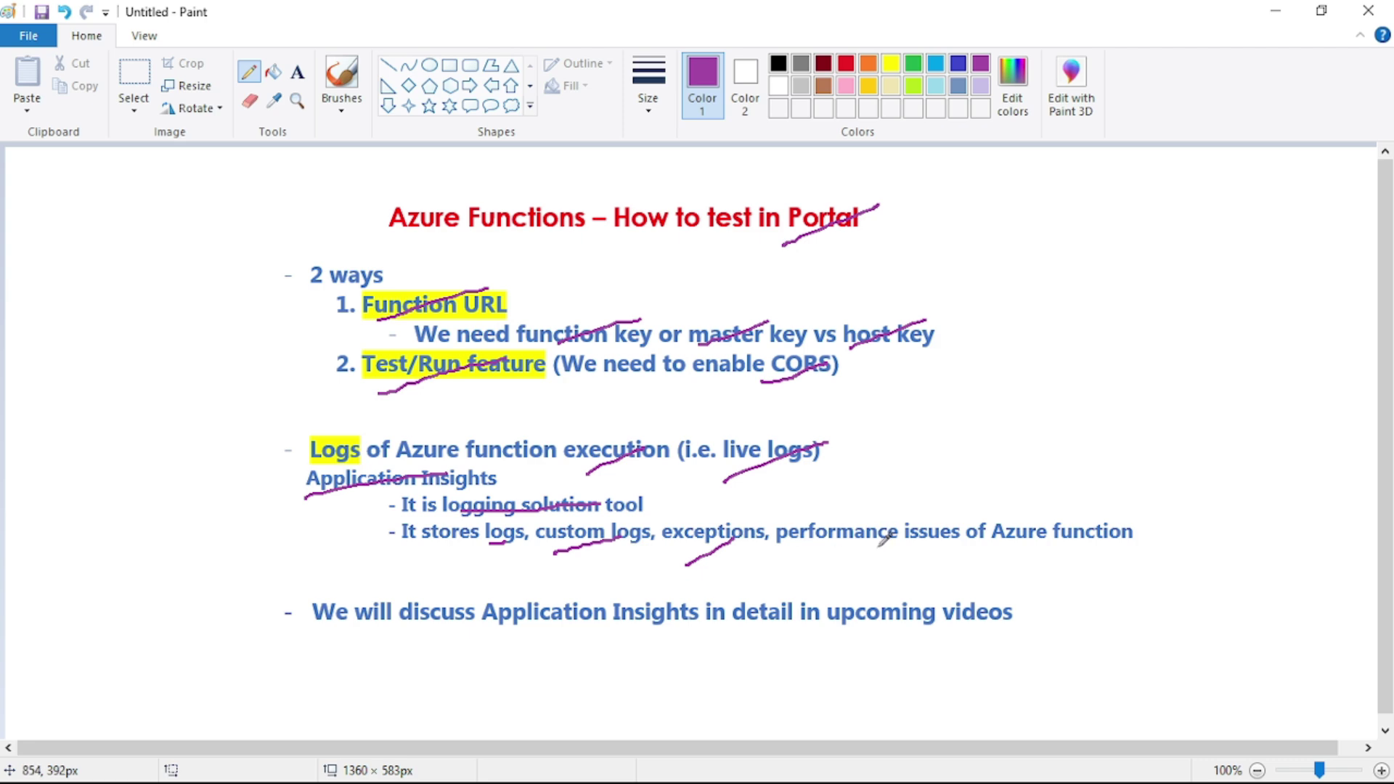
left_click_drag(941, 558, 1089, 509)
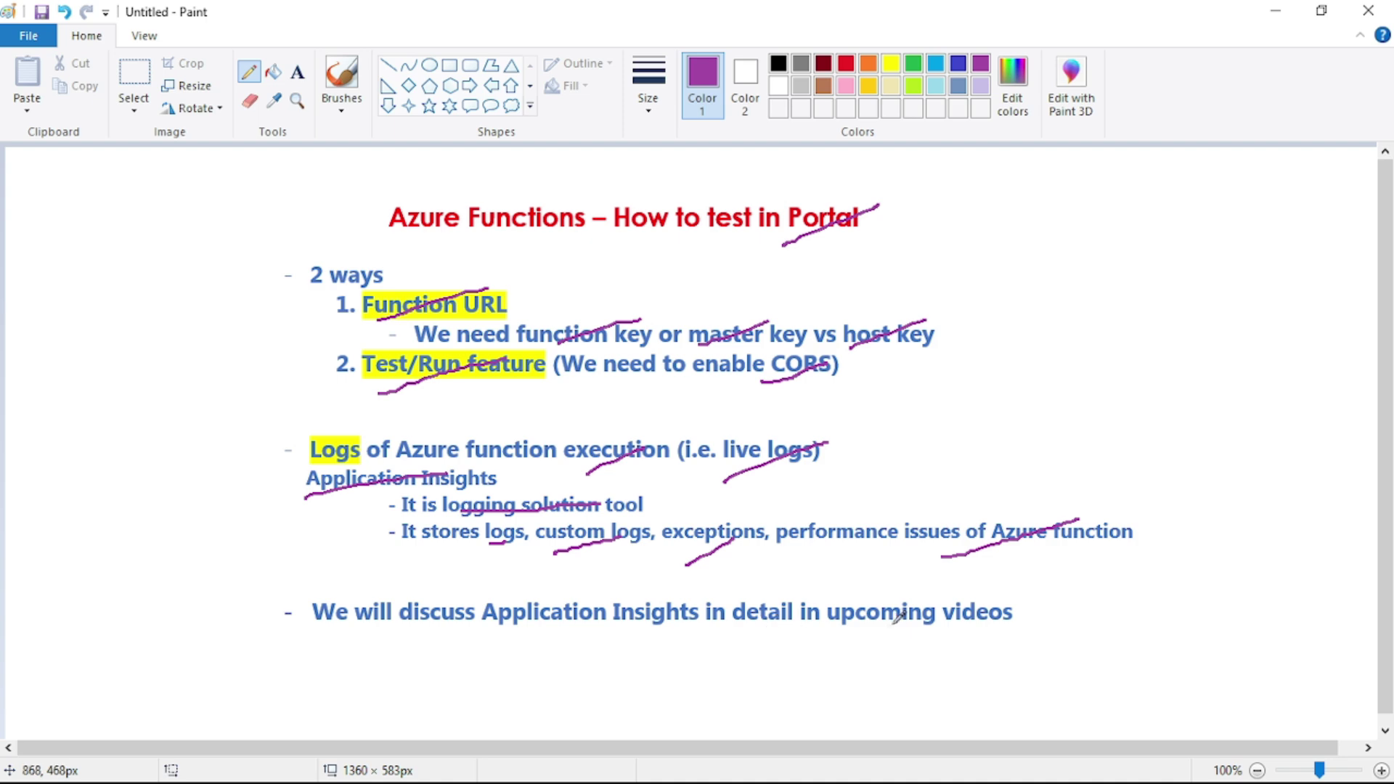
left_click_drag(855, 634, 991, 601)
key("alt+Tab")
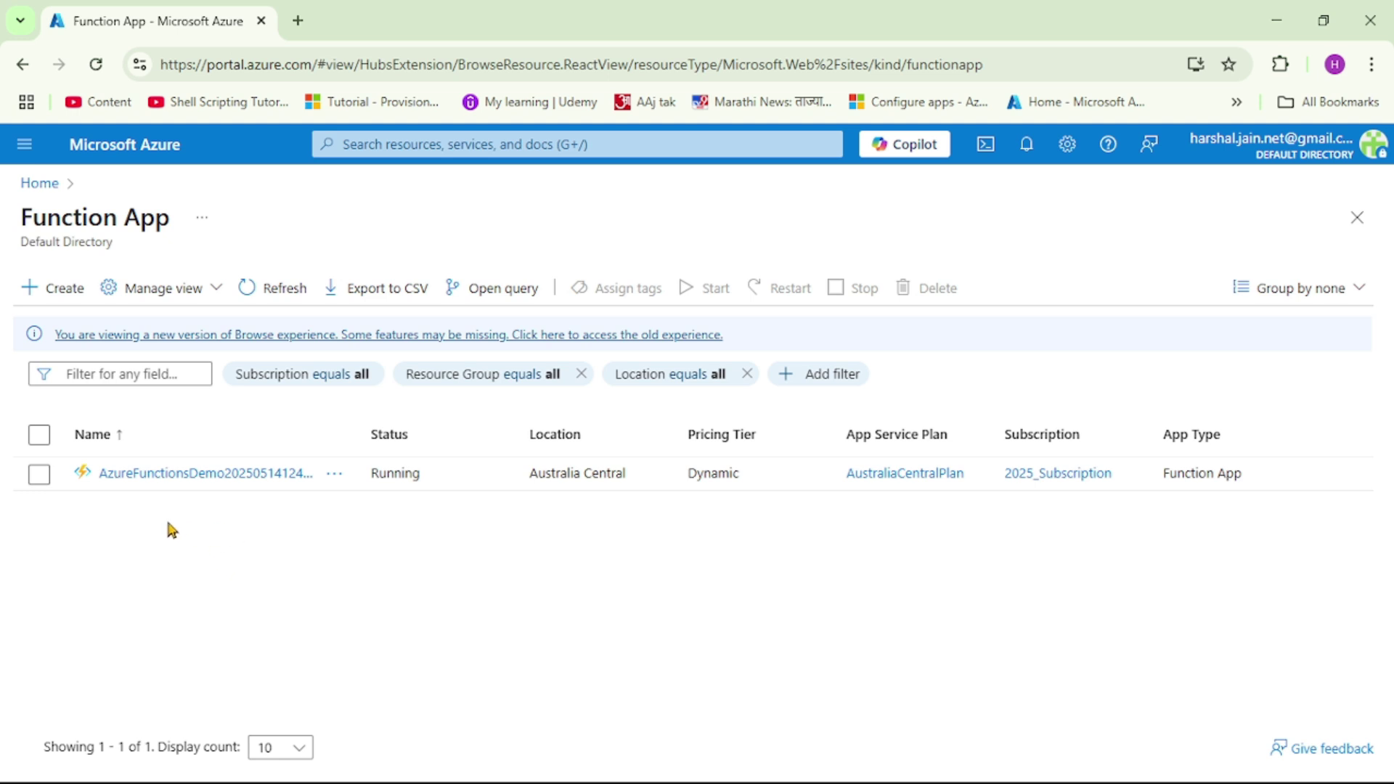
left_click(189, 476)
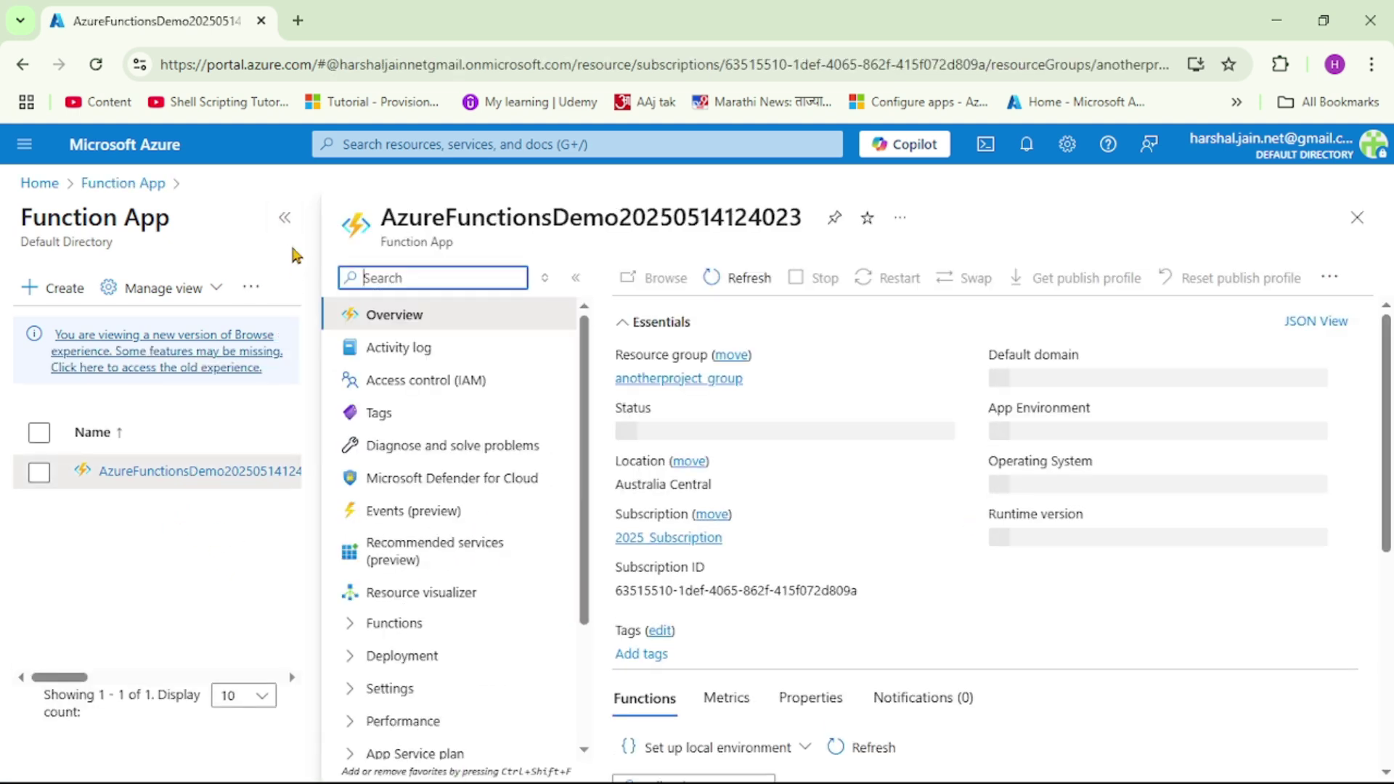
left_click(285, 219)
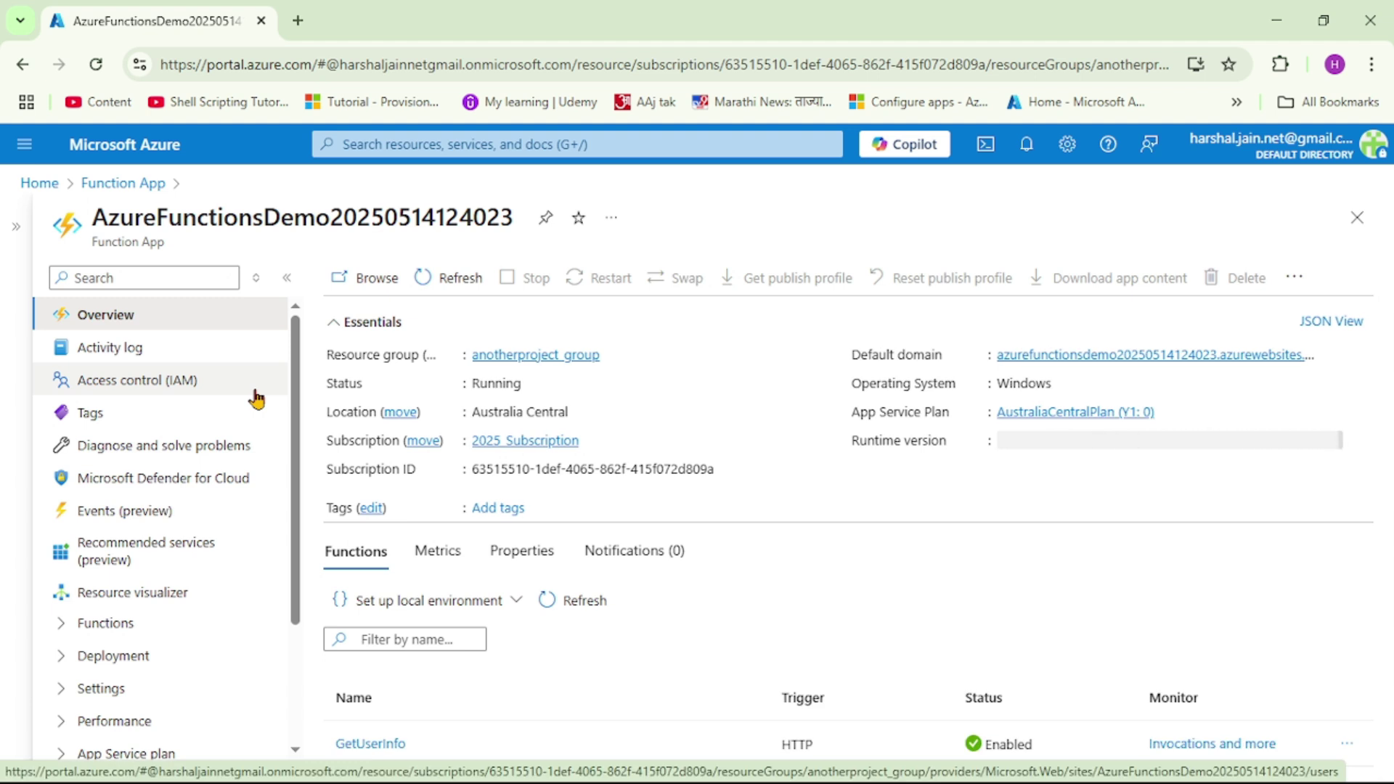
double_click(229, 227)
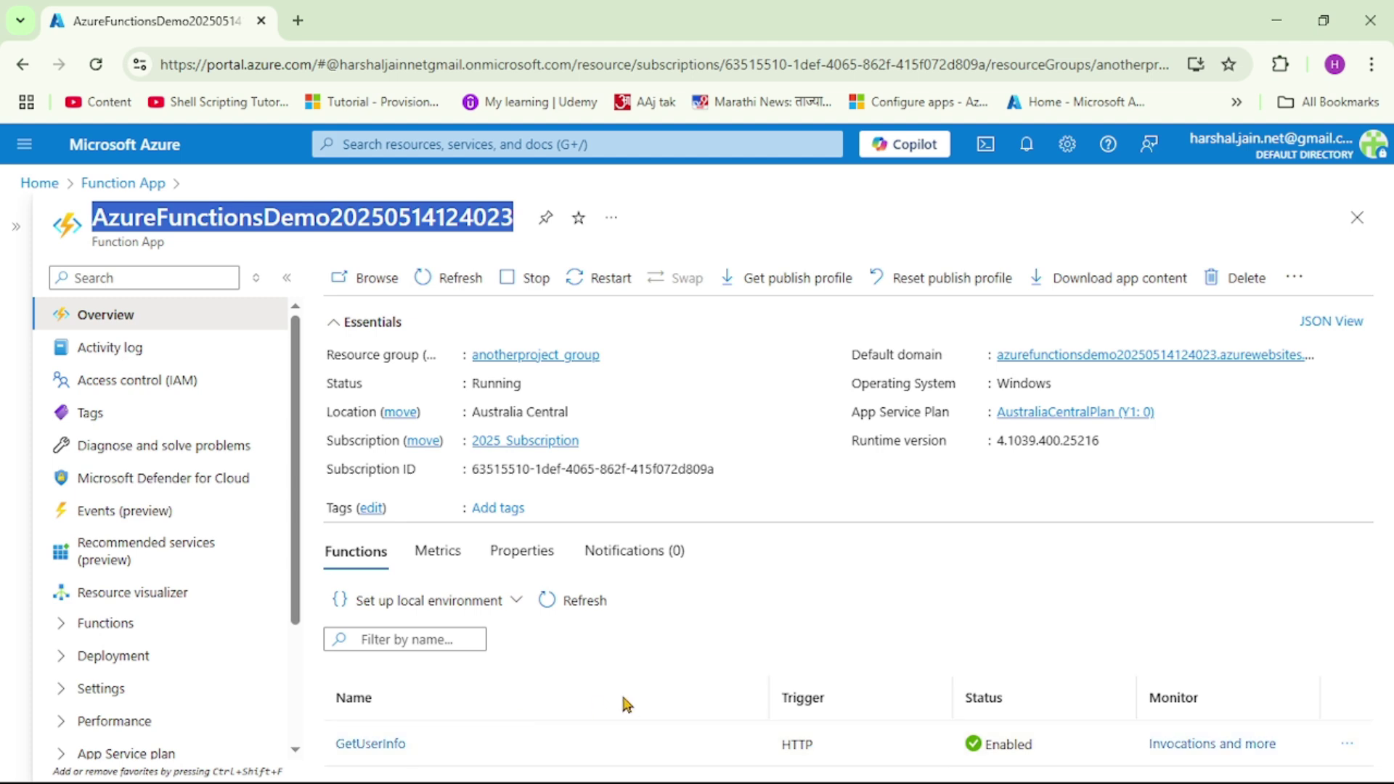
left_click(371, 755)
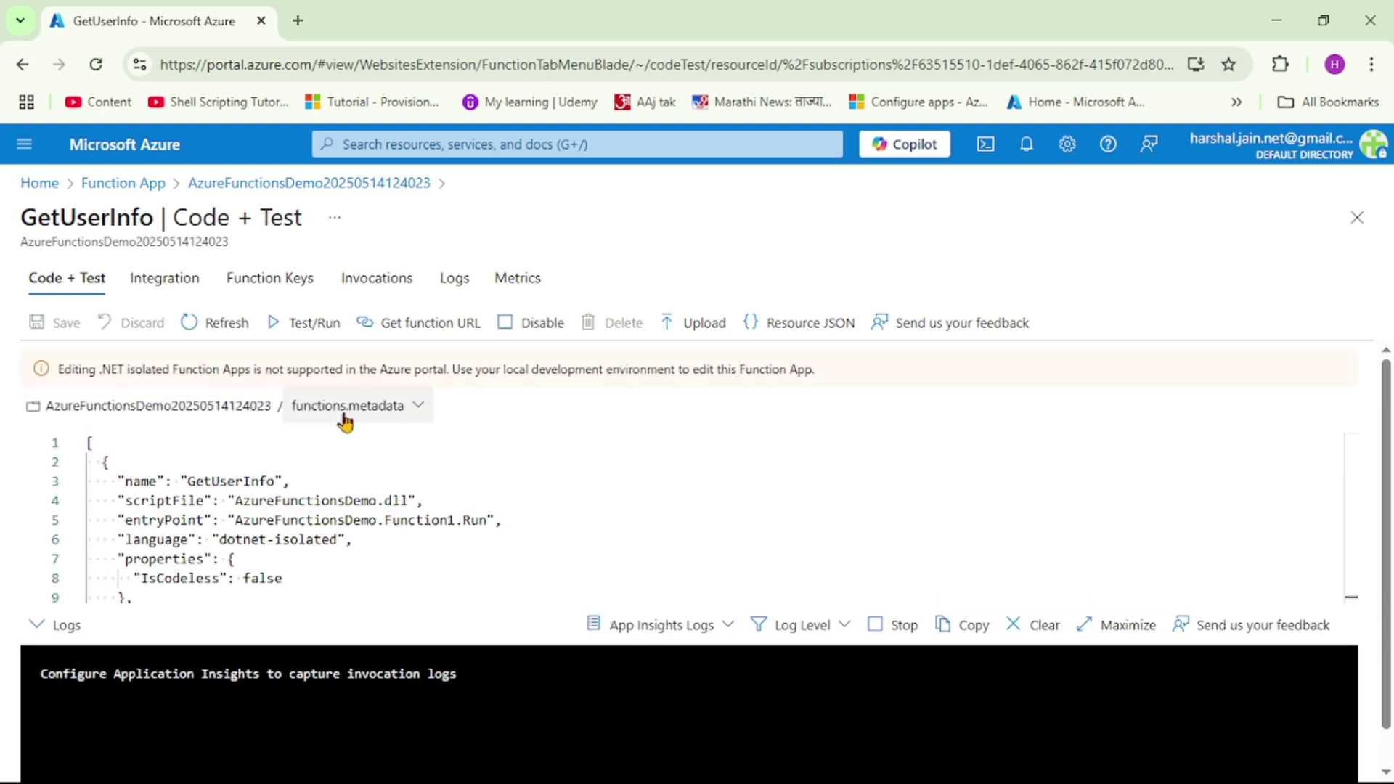
Get the function URLs of GetUserInfo and paste the _master (Host key) URL with its key into Notepad, followed by a blank line
left_click(448, 335)
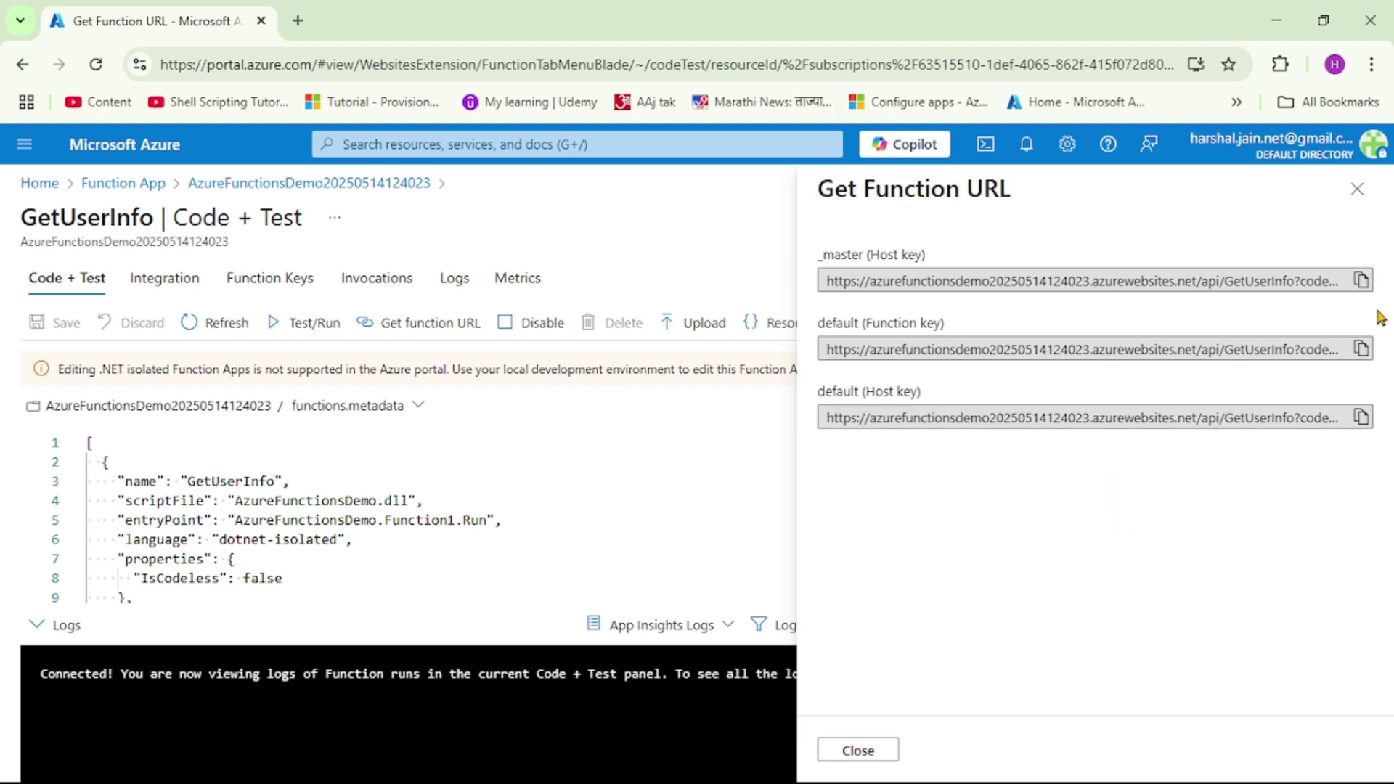
left_click(1361, 282)
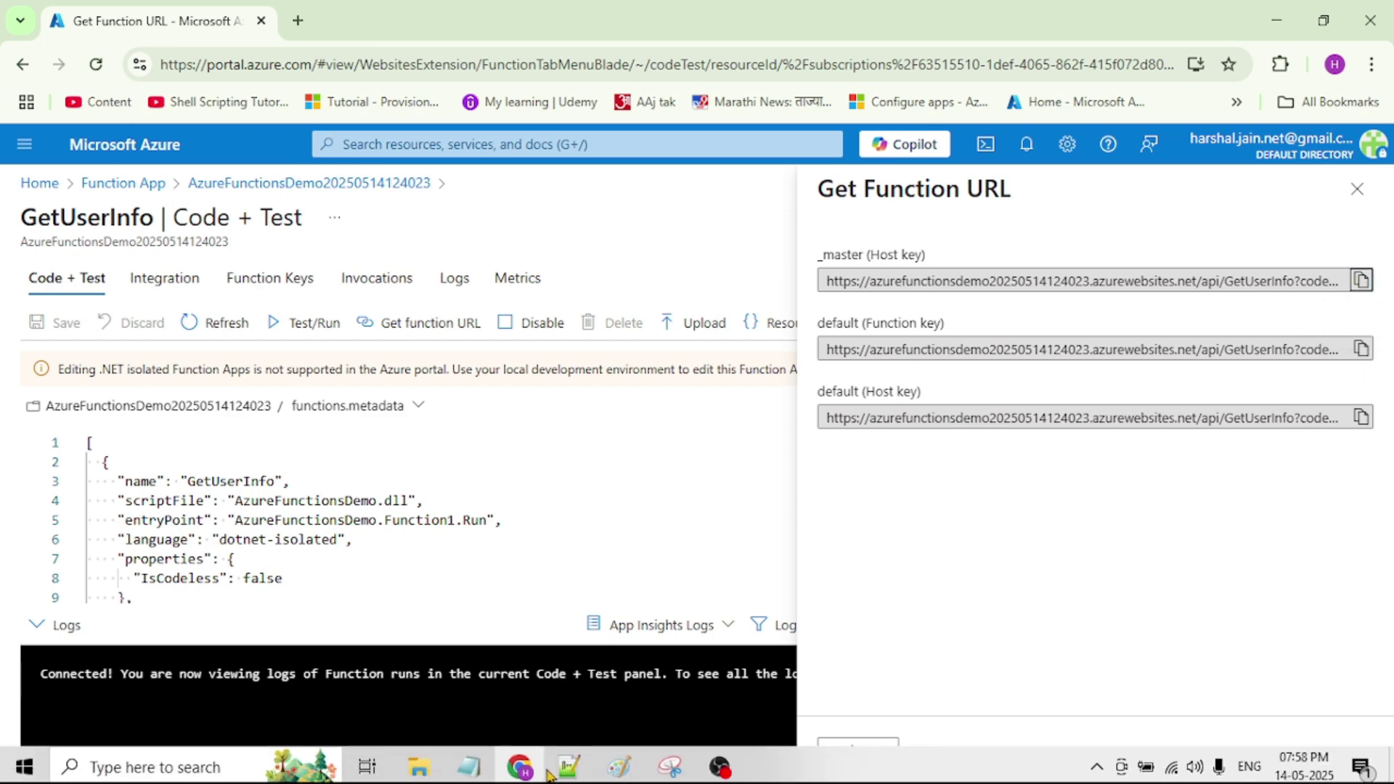
left_click(570, 764)
key("ctrl+v")
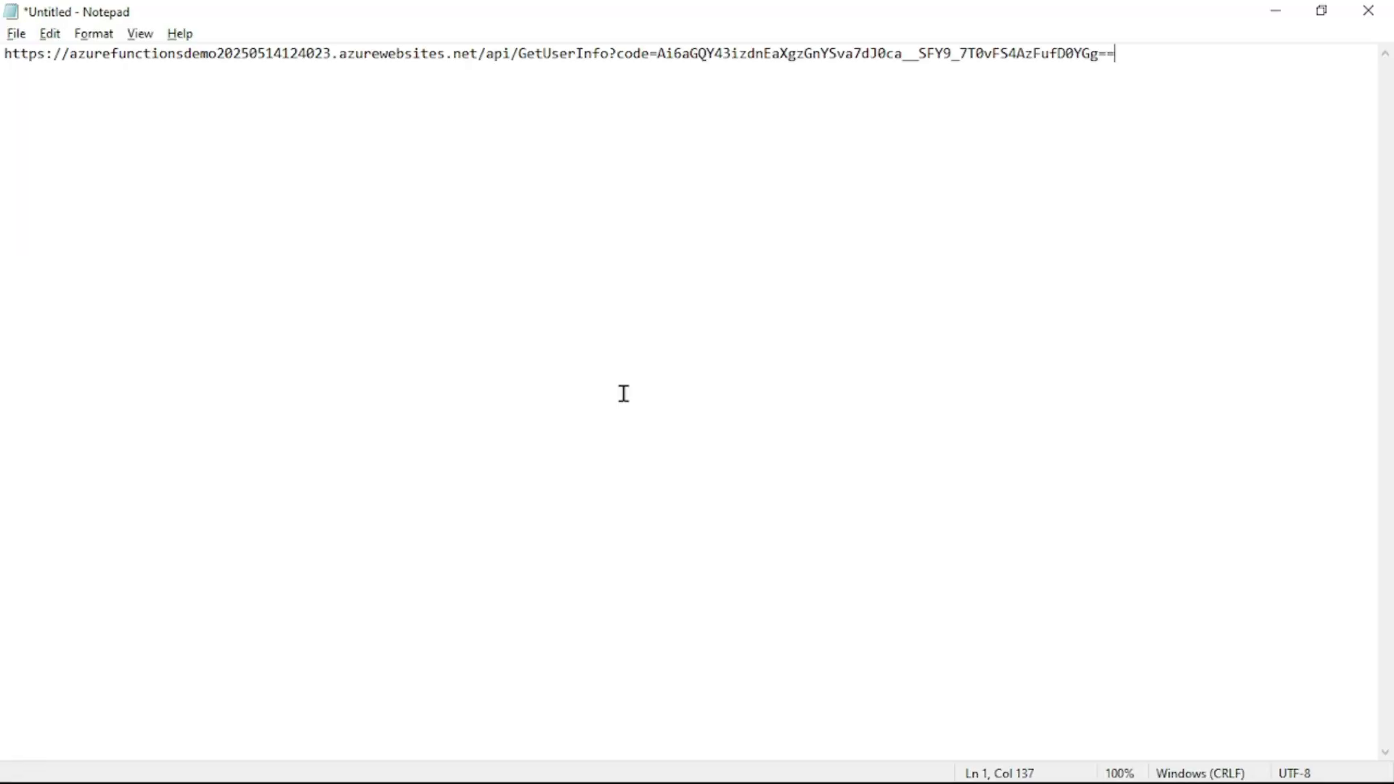
key("Return")
key("Return")
Copy the default (Function key) and default (Host key) URLs with their keys into Notepad, separated by a blank line
key("alt+Tab")
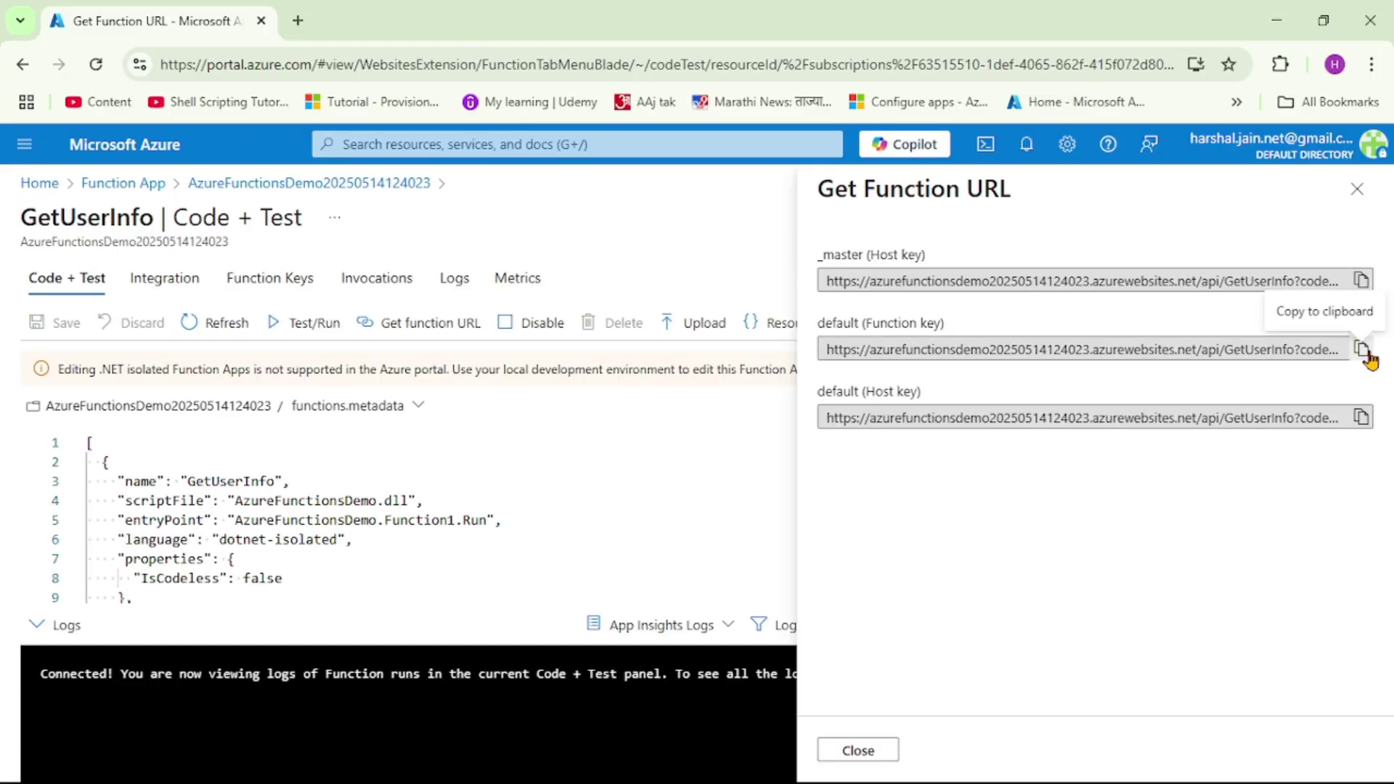
key("alt+Tab")
key("ctrl+v")
key("Return")
key("Return")
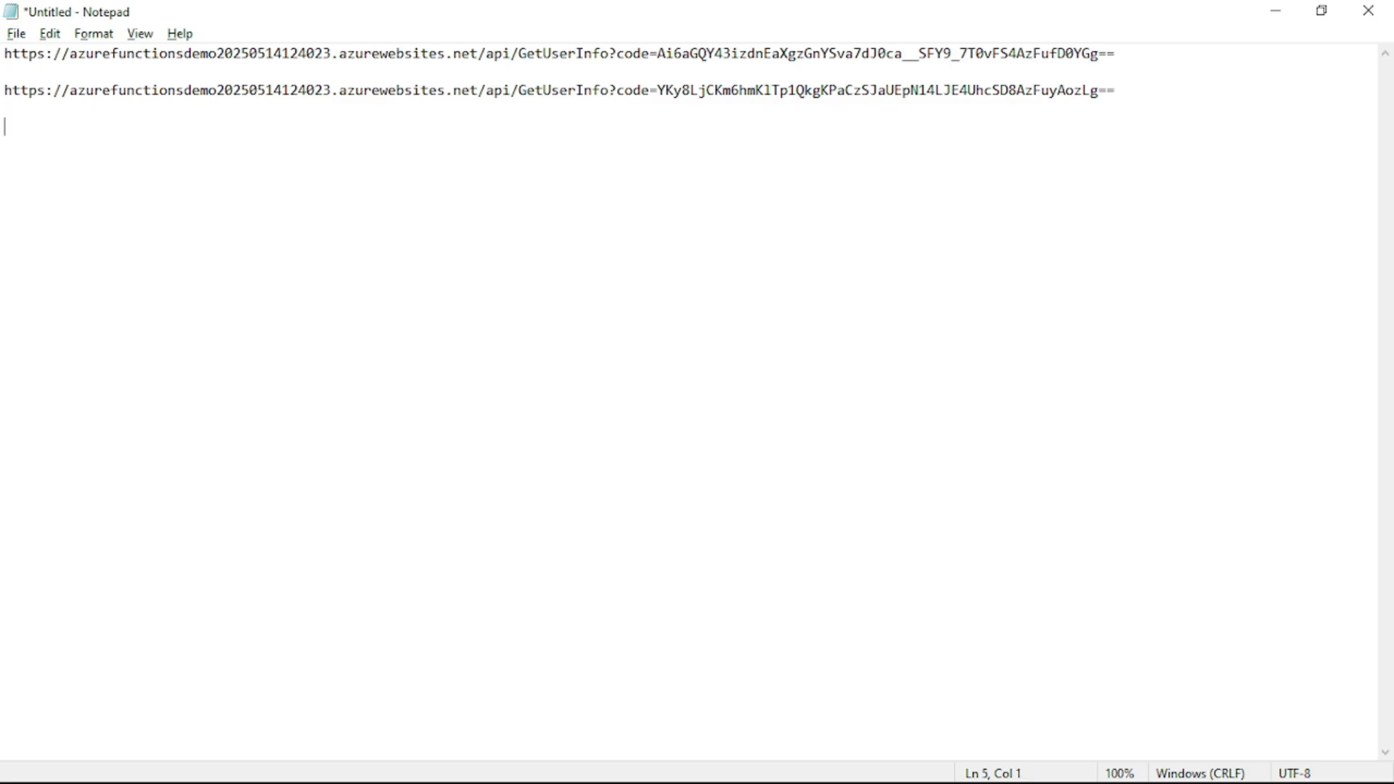
key("ctrl+v")
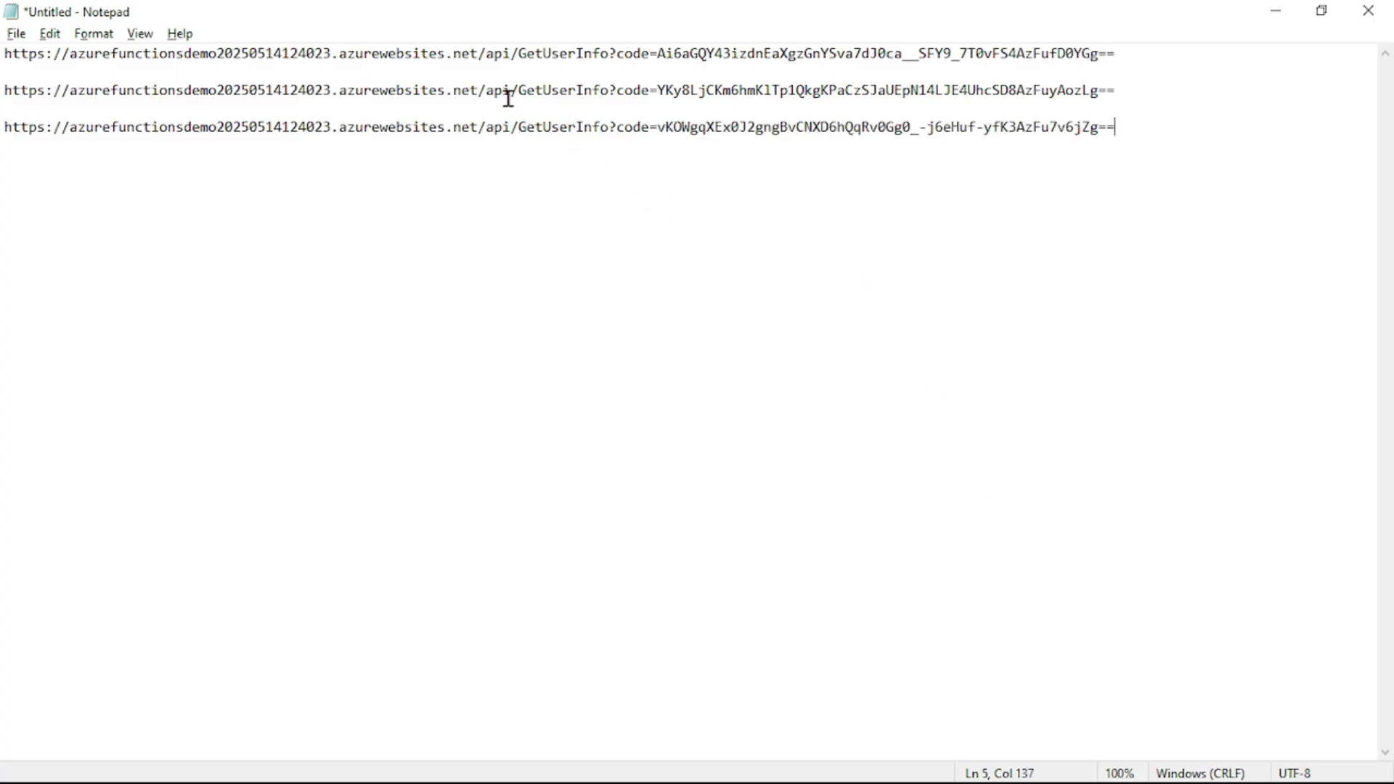
Examine the base address and the code parameter of the function URLs in Notepad, comparing their keys
left_click_drag(608, 57, 3, 53)
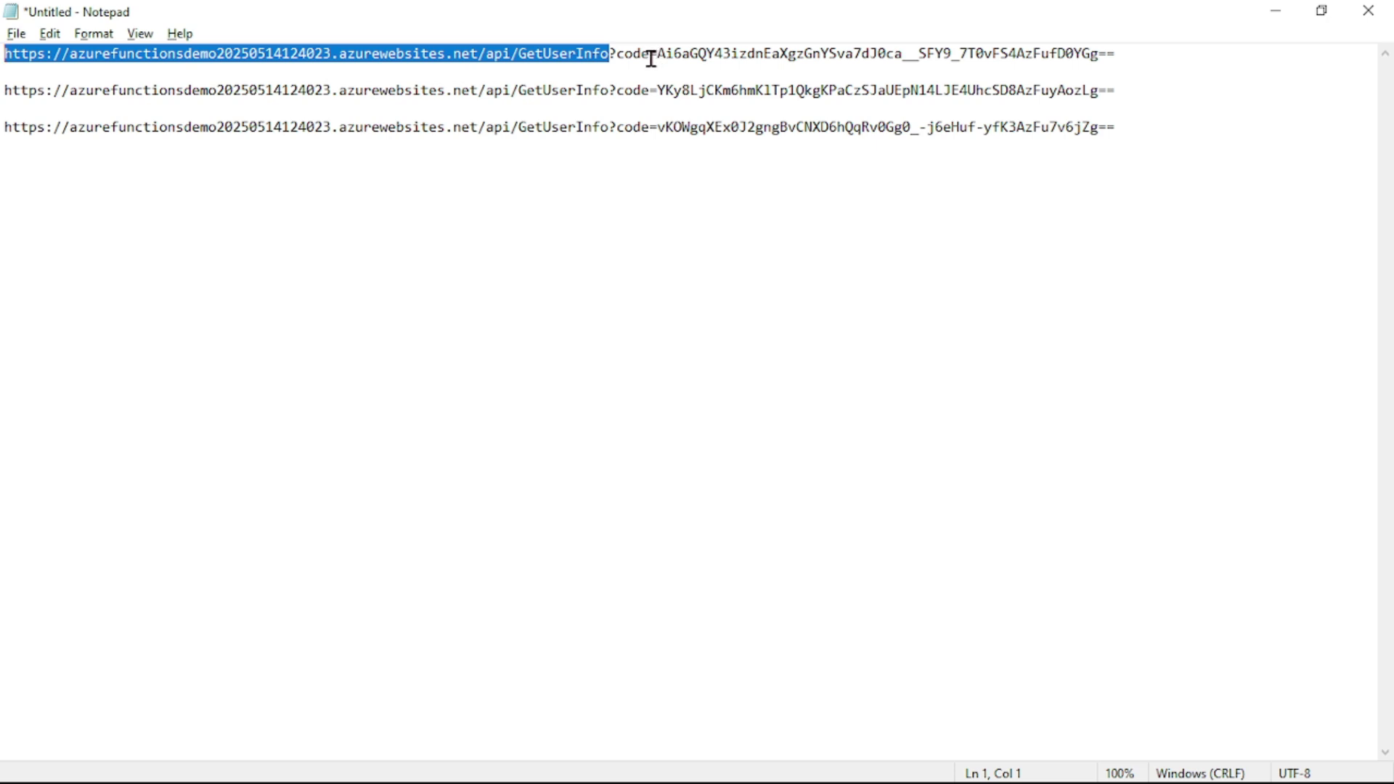
left_click_drag(658, 56, 1117, 55)
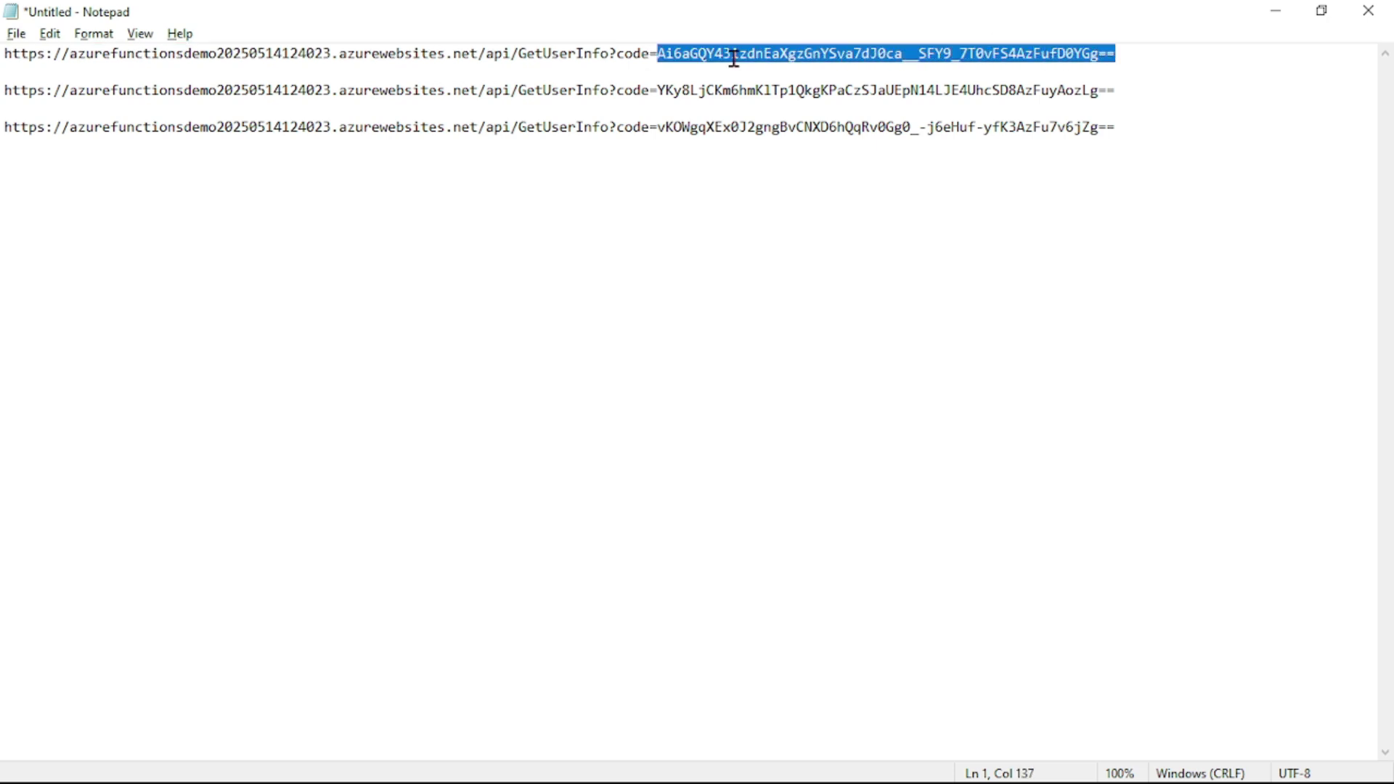
left_click_drag(663, 90, 1124, 90)
left_click(703, 117)
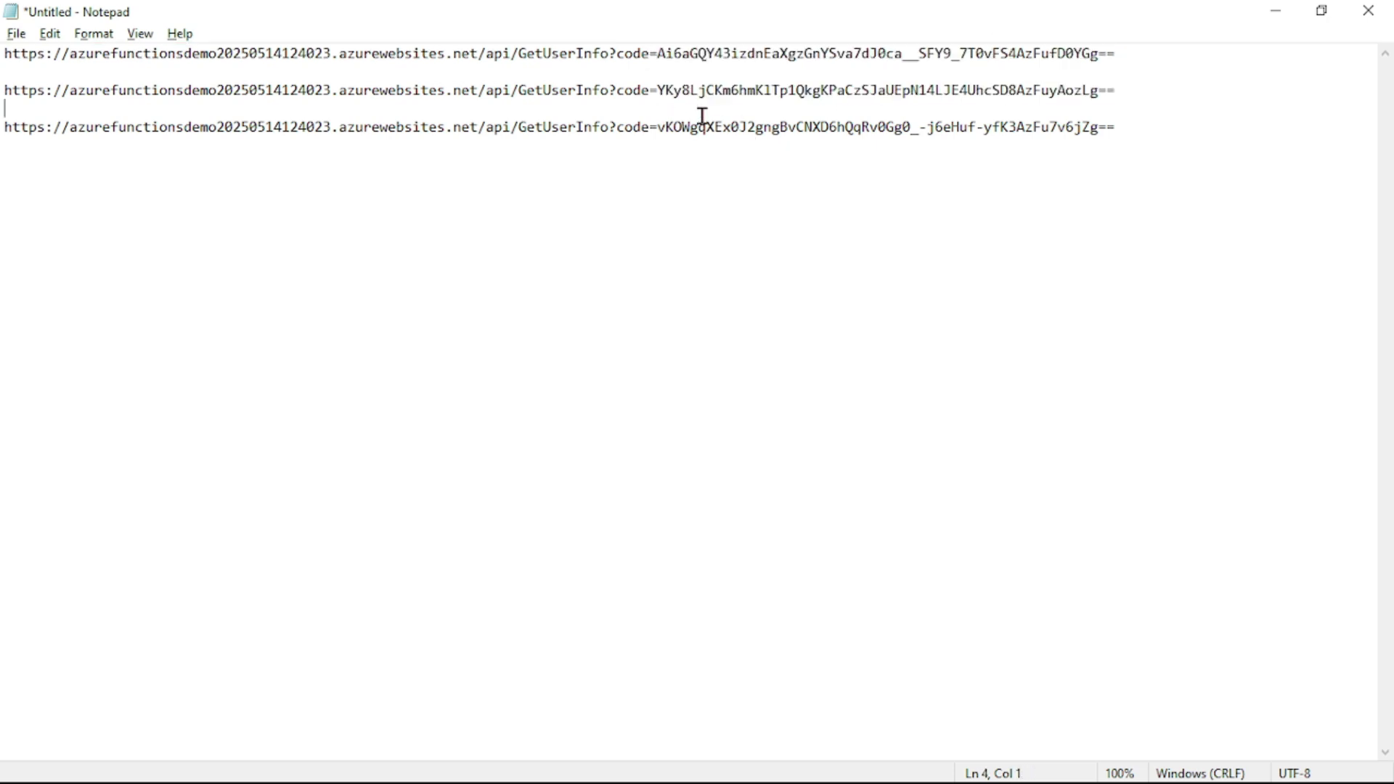
left_click(1099, 126)
left_click(564, 254)
left_click_drag(4, 55, 611, 60)
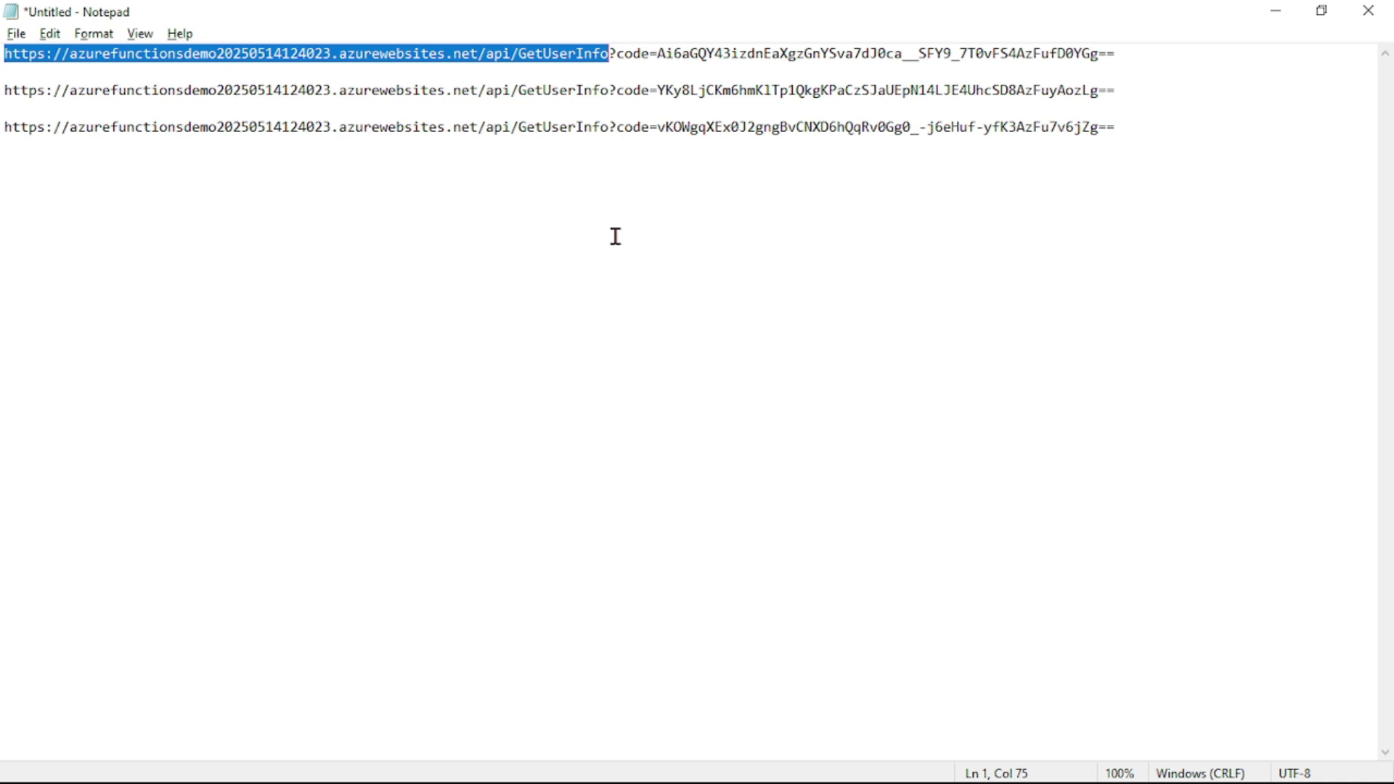
left_click(659, 57)
left_click_drag(659, 57, 1119, 54)
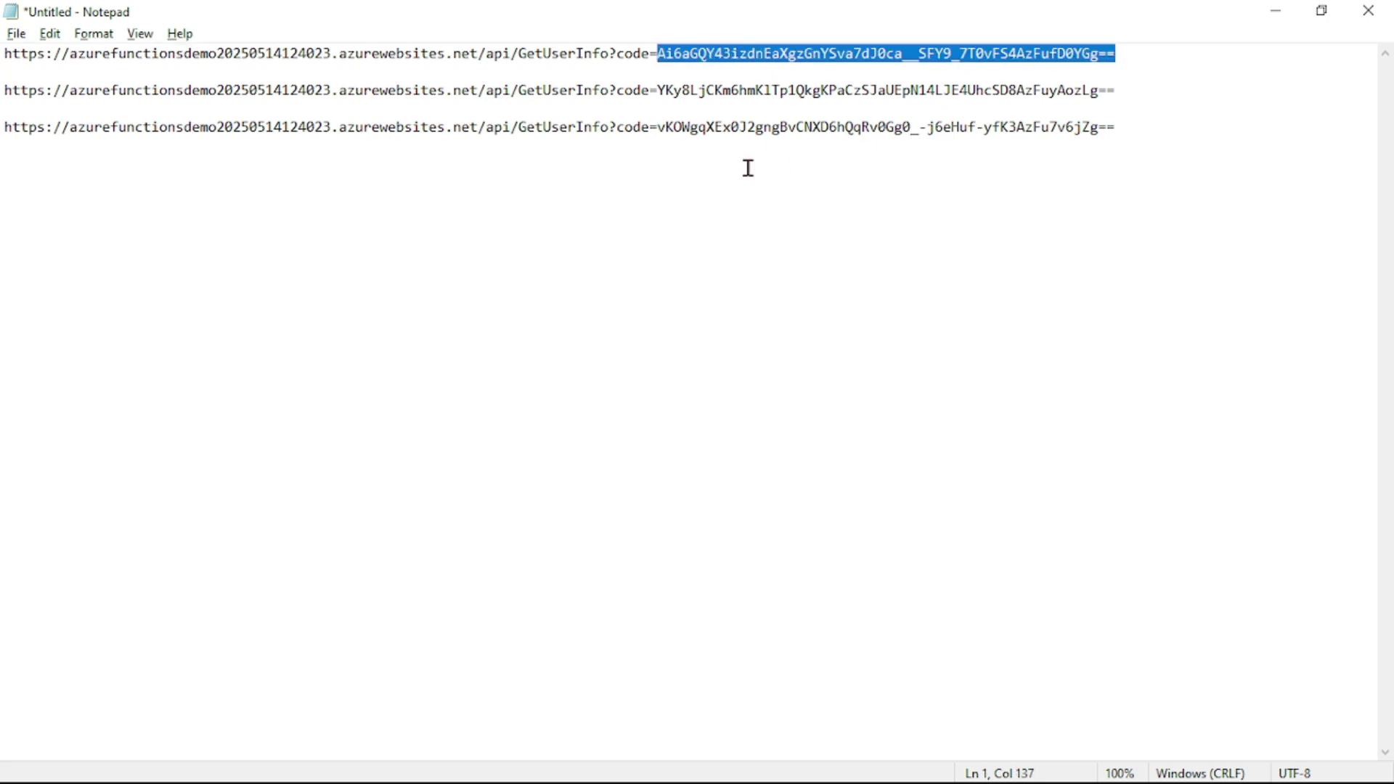
left_click(694, 177)
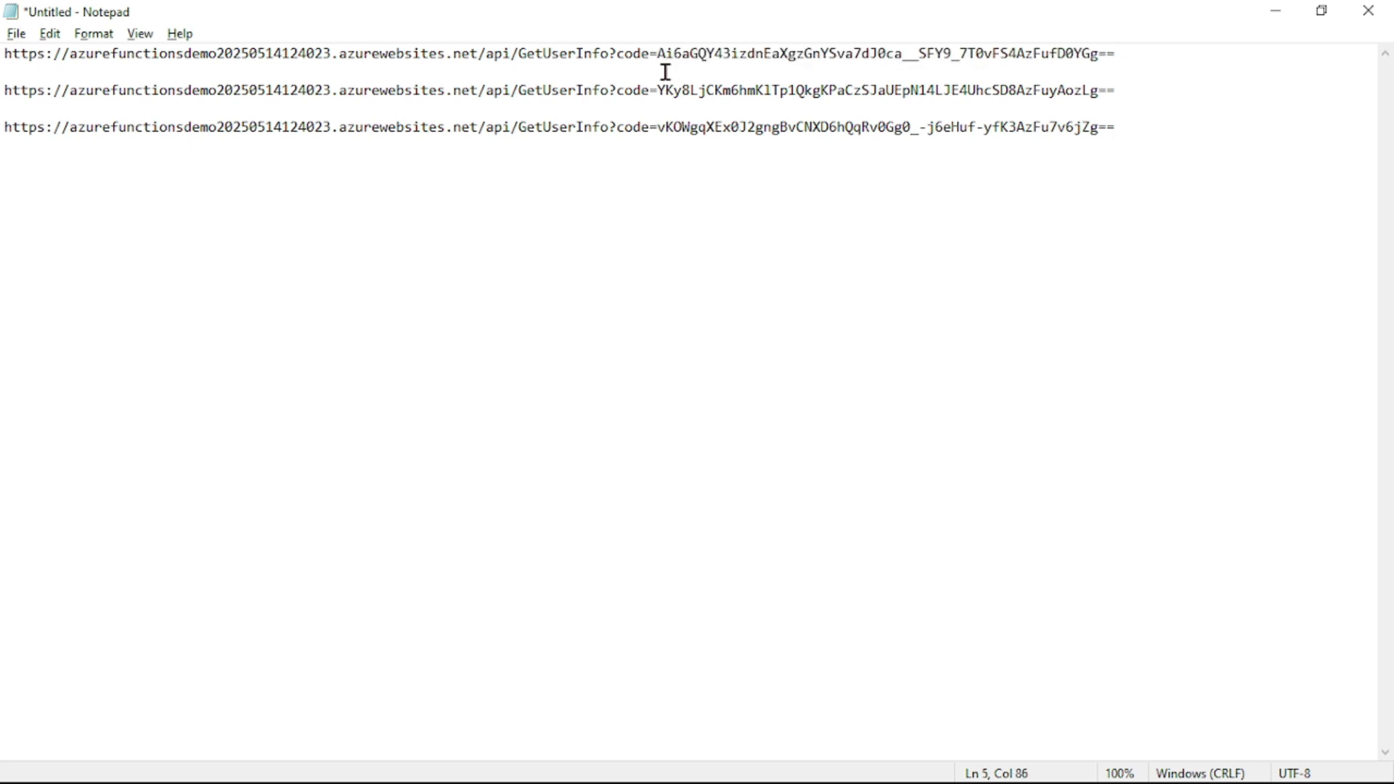
left_click_drag(657, 52, 1148, 68)
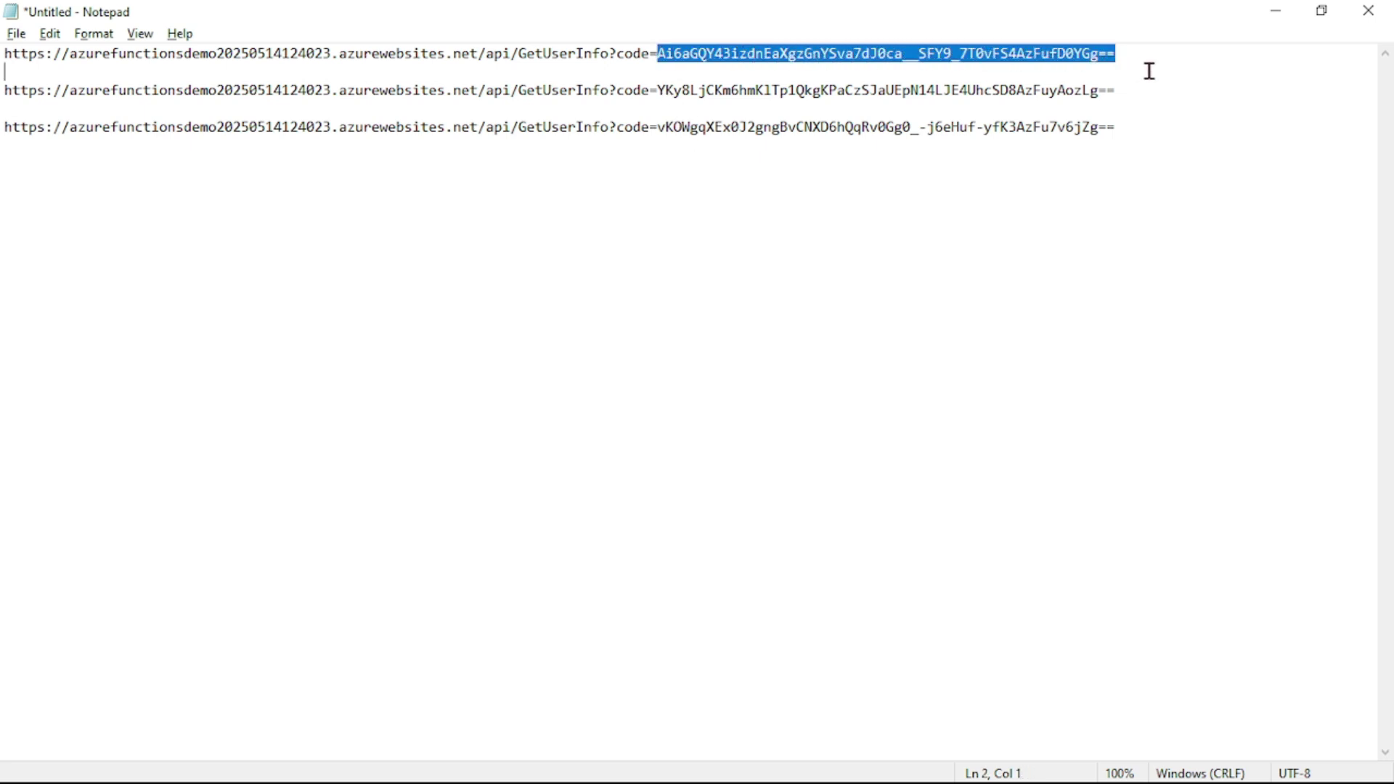
left_click_drag(656, 89, 1142, 86)
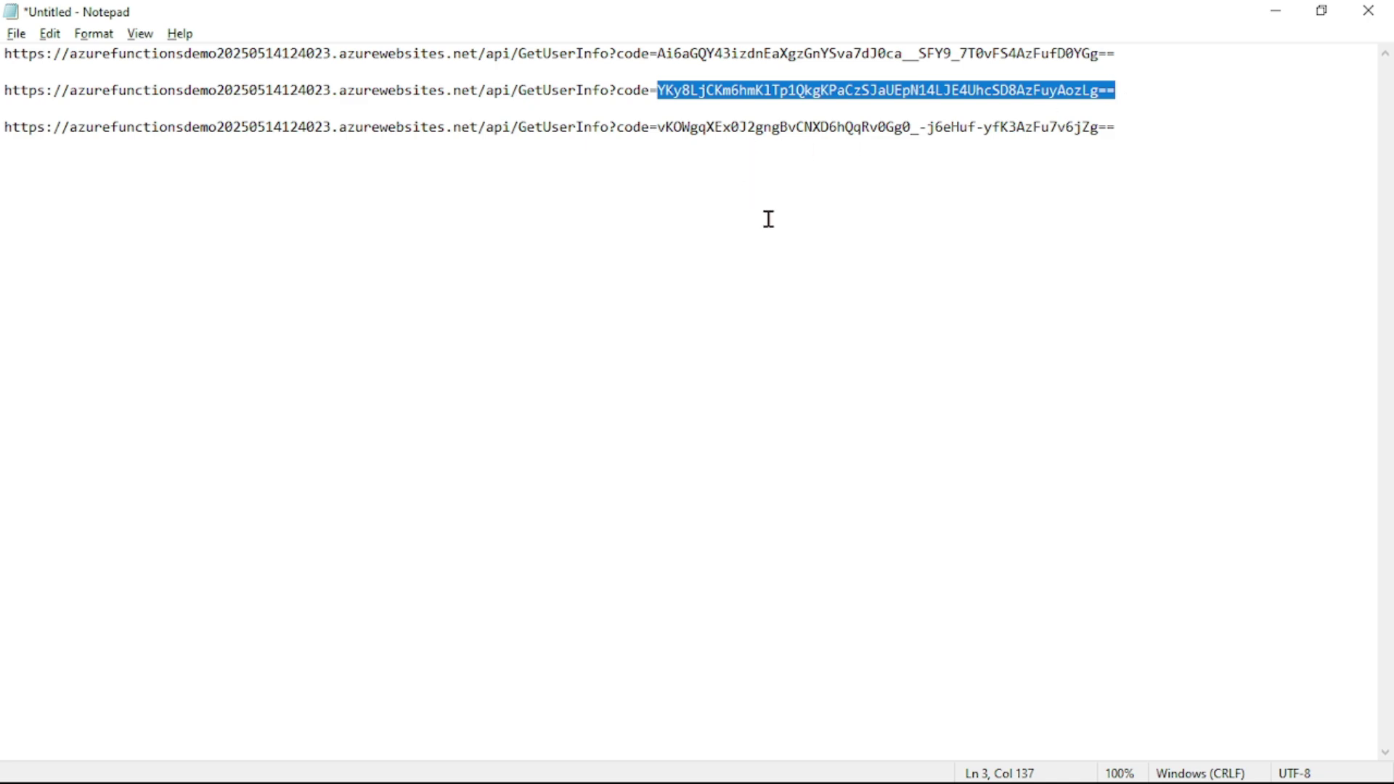
Switch back to the Azure portal and examine the function key, default host key and _master labels of the function URLs
key("alt+Tab")
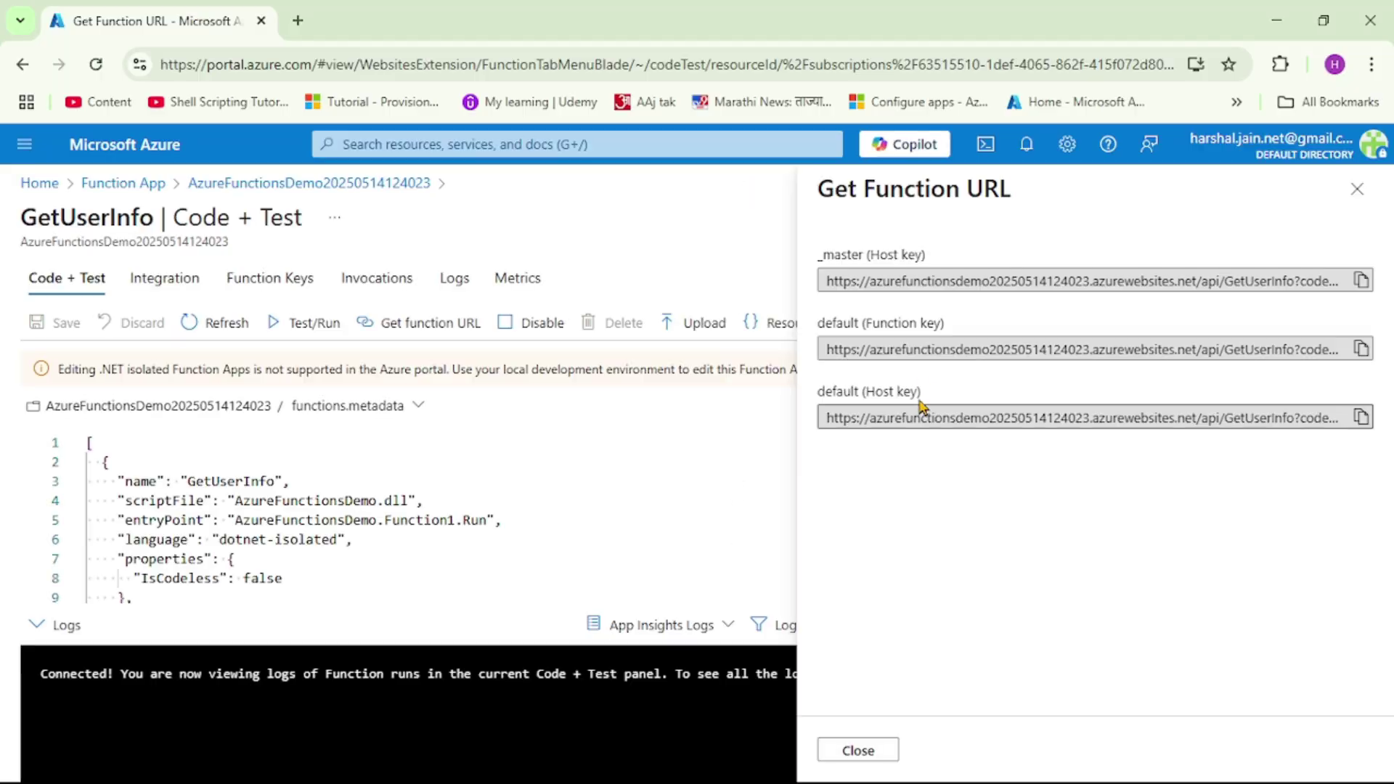
left_click_drag(818, 324, 947, 319)
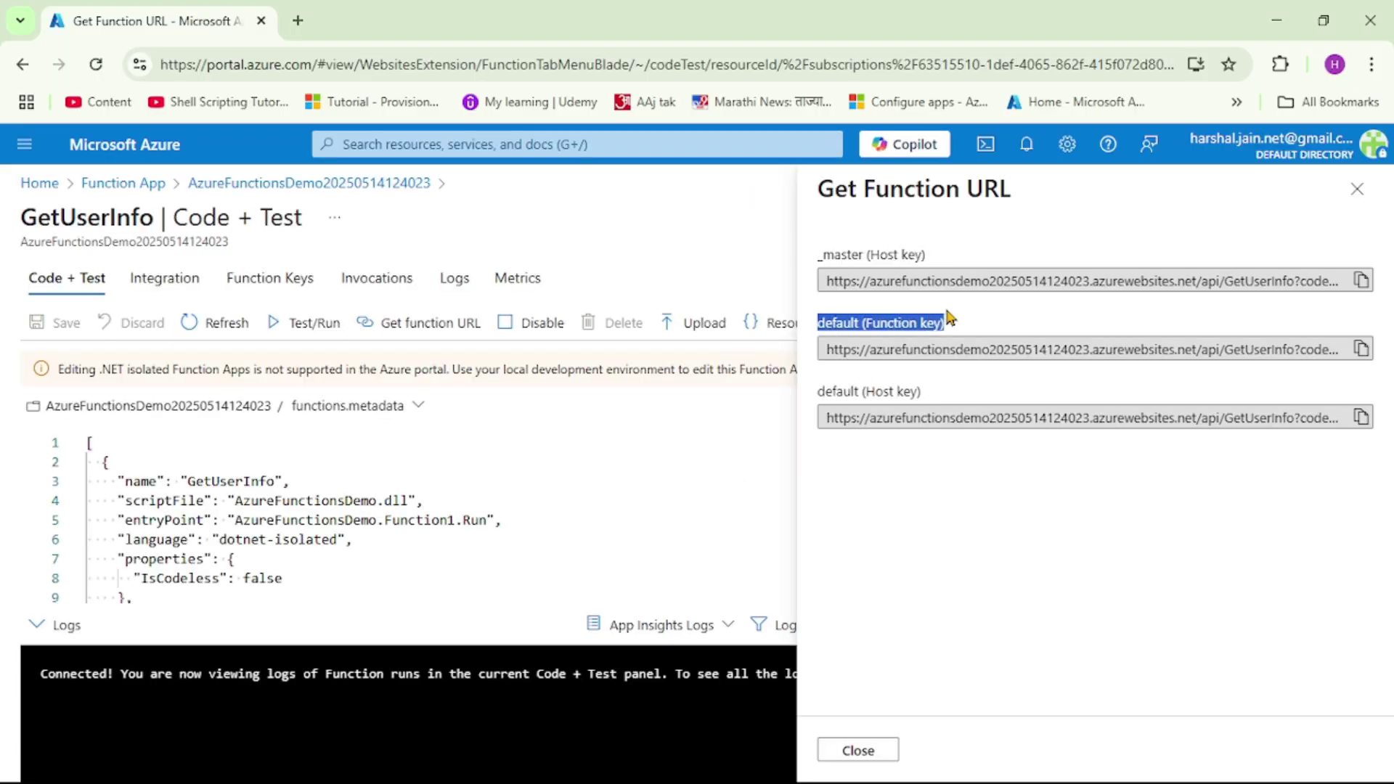
left_click(912, 351)
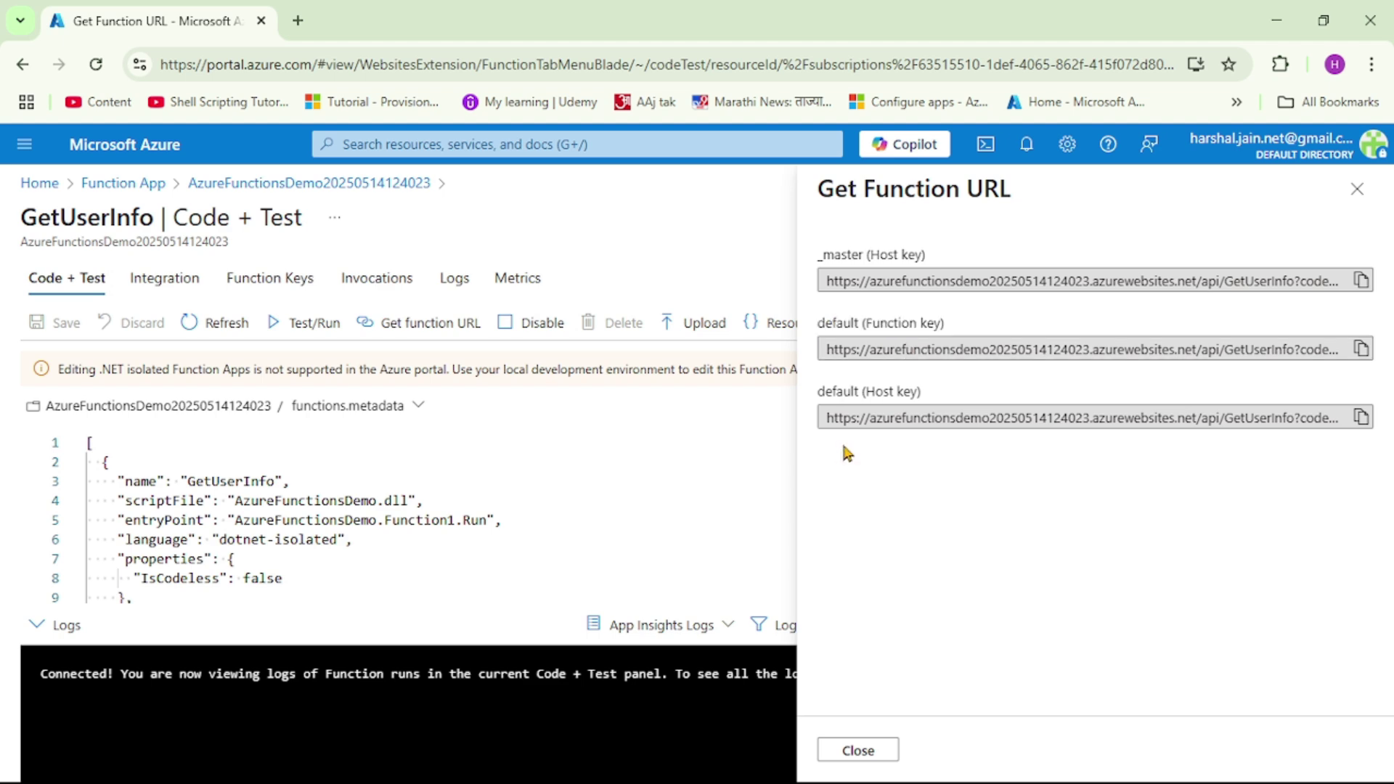
left_click_drag(868, 392, 915, 393)
double_click(844, 256)
Copy the default (Function key) URL with its key and open it in a new browser tab
left_click(1362, 352)
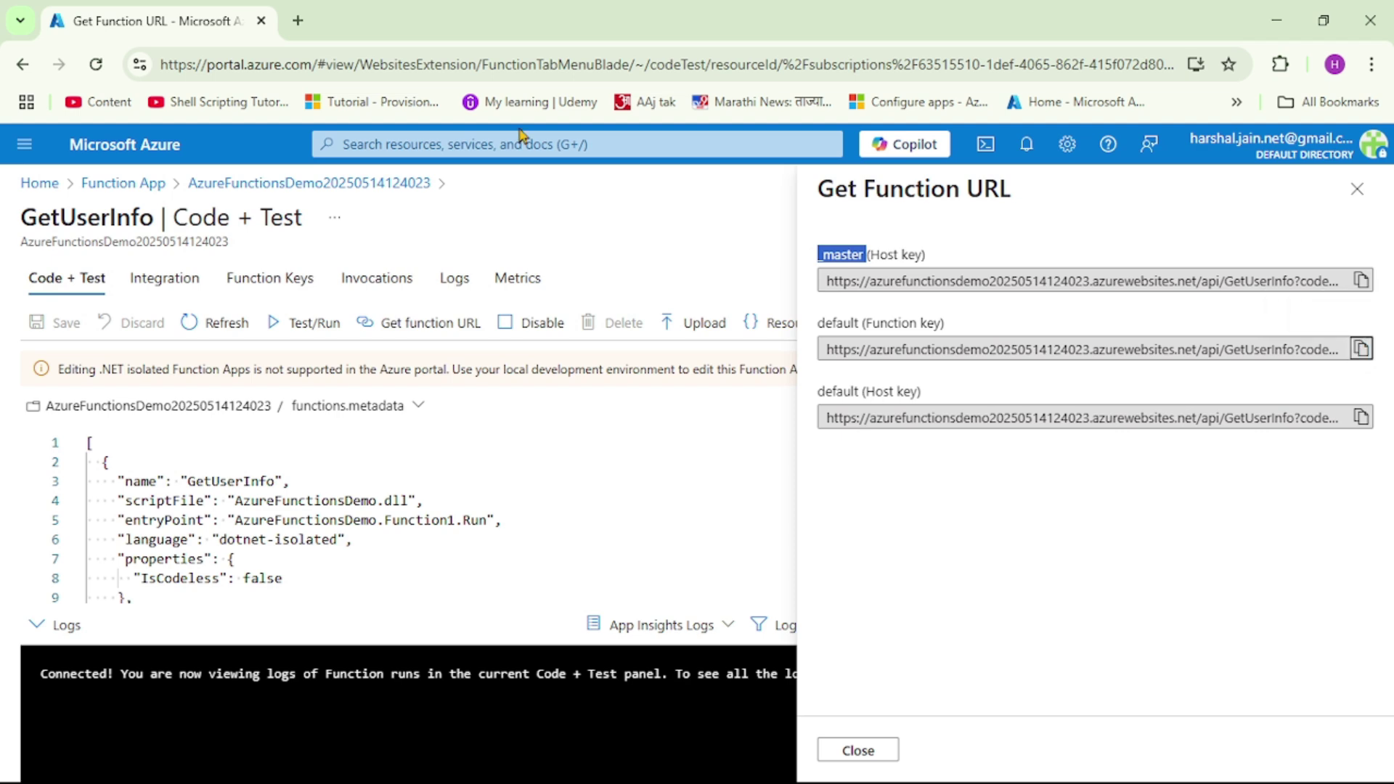
left_click(298, 22)
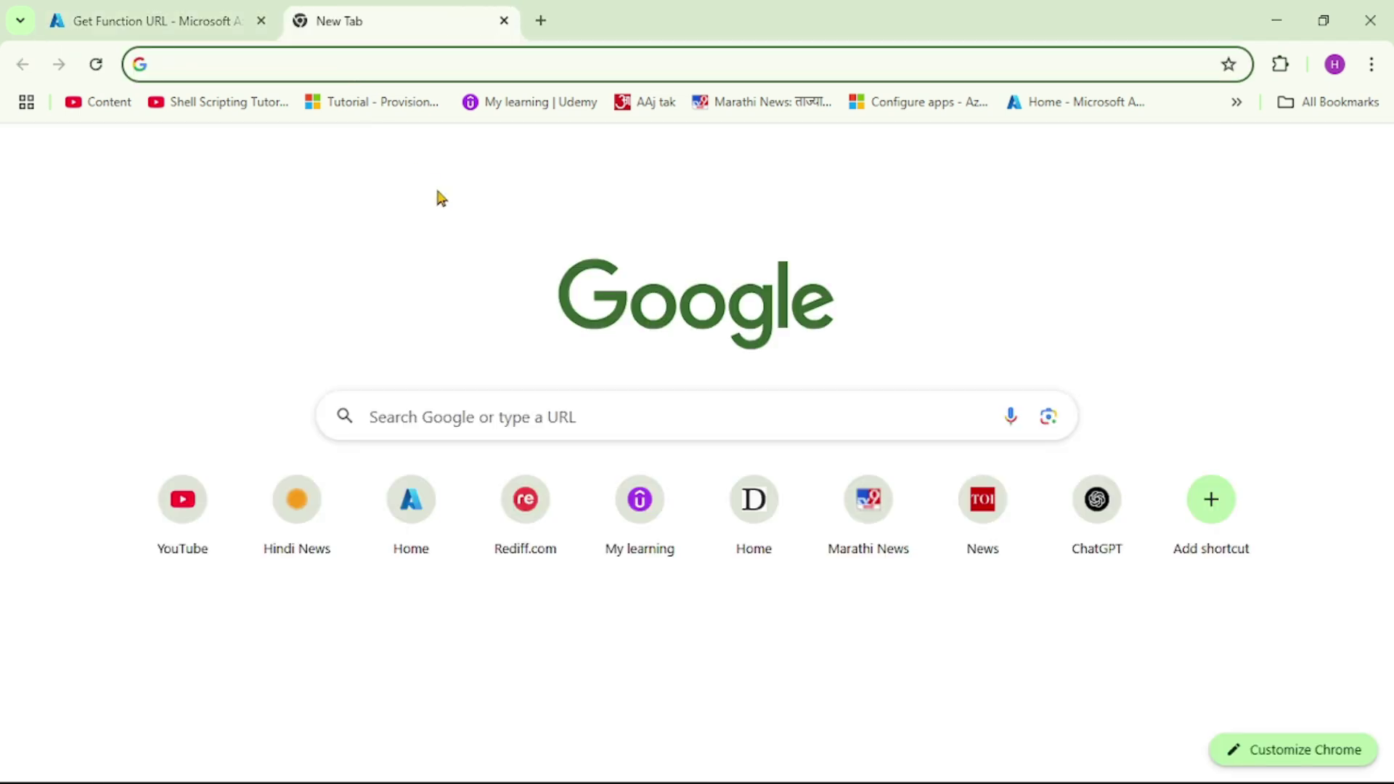
key("ctrl+v")
key("Return")
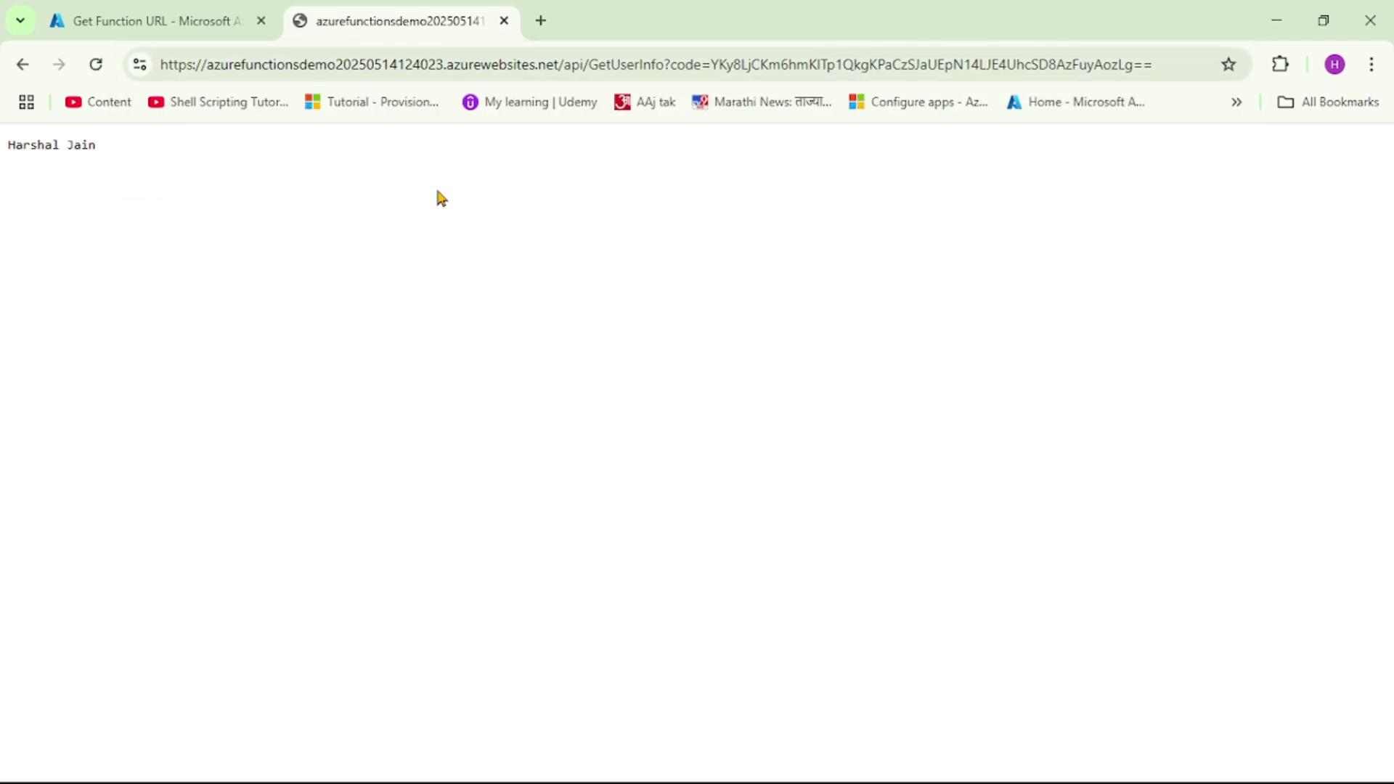
Open the default (Host key) URL with its key in another new tab, and return to the portal's function URL list
left_click(174, 26)
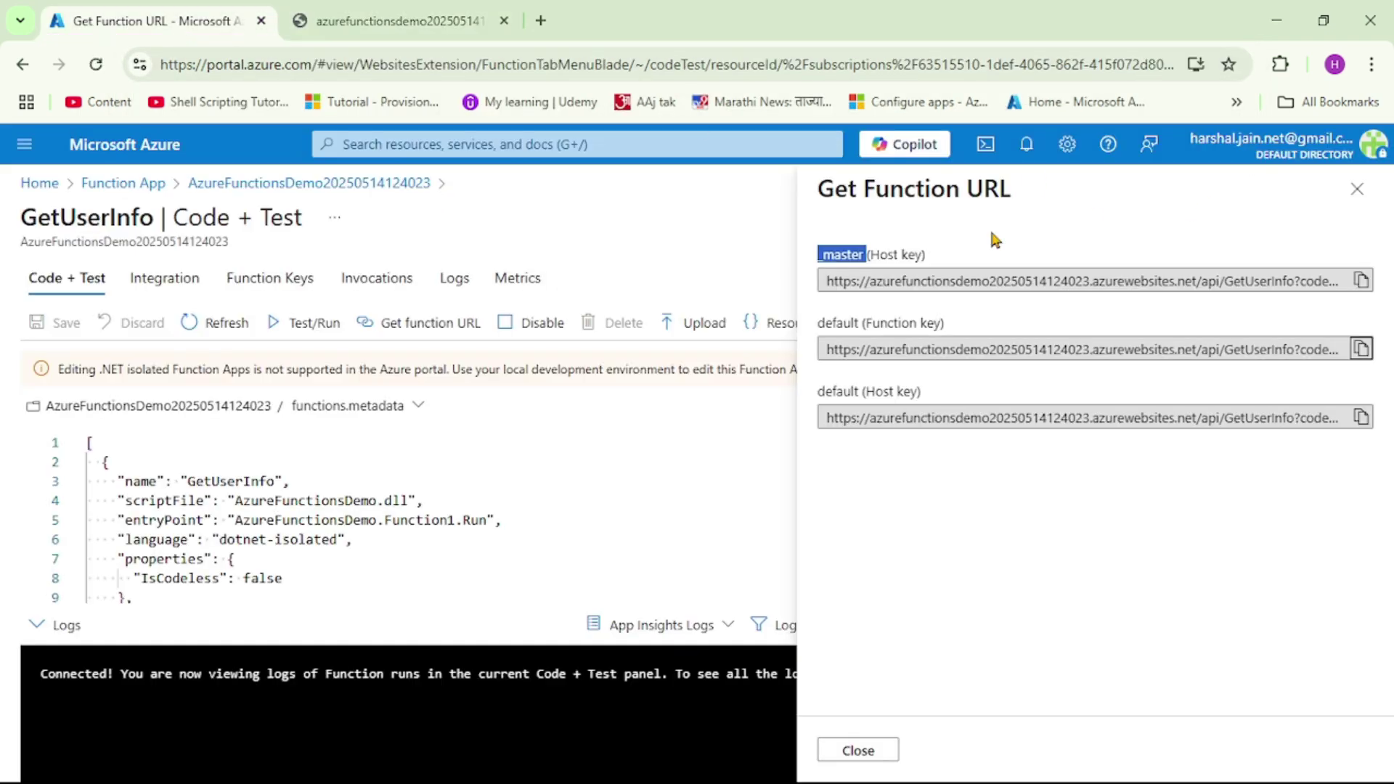
left_click(1361, 421)
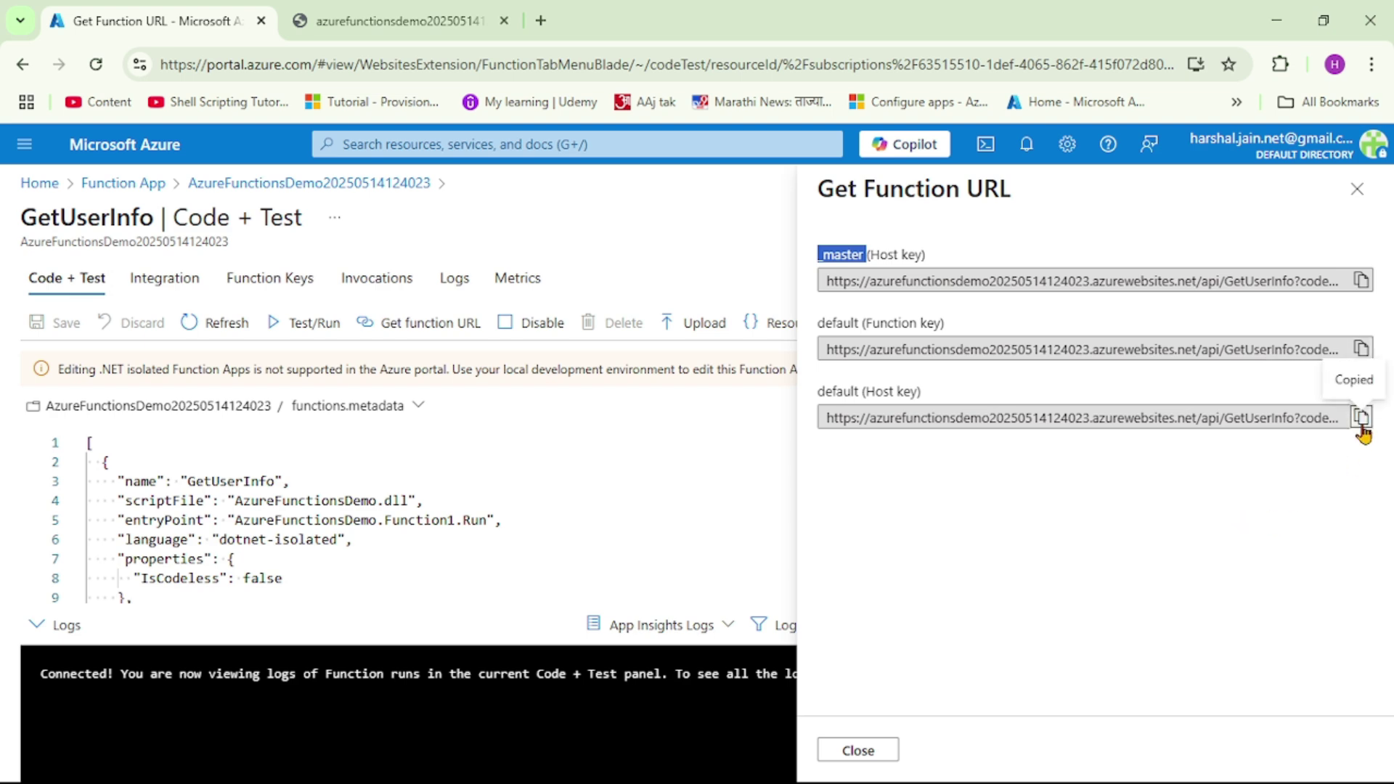
left_click(543, 22)
key("ctrl+v")
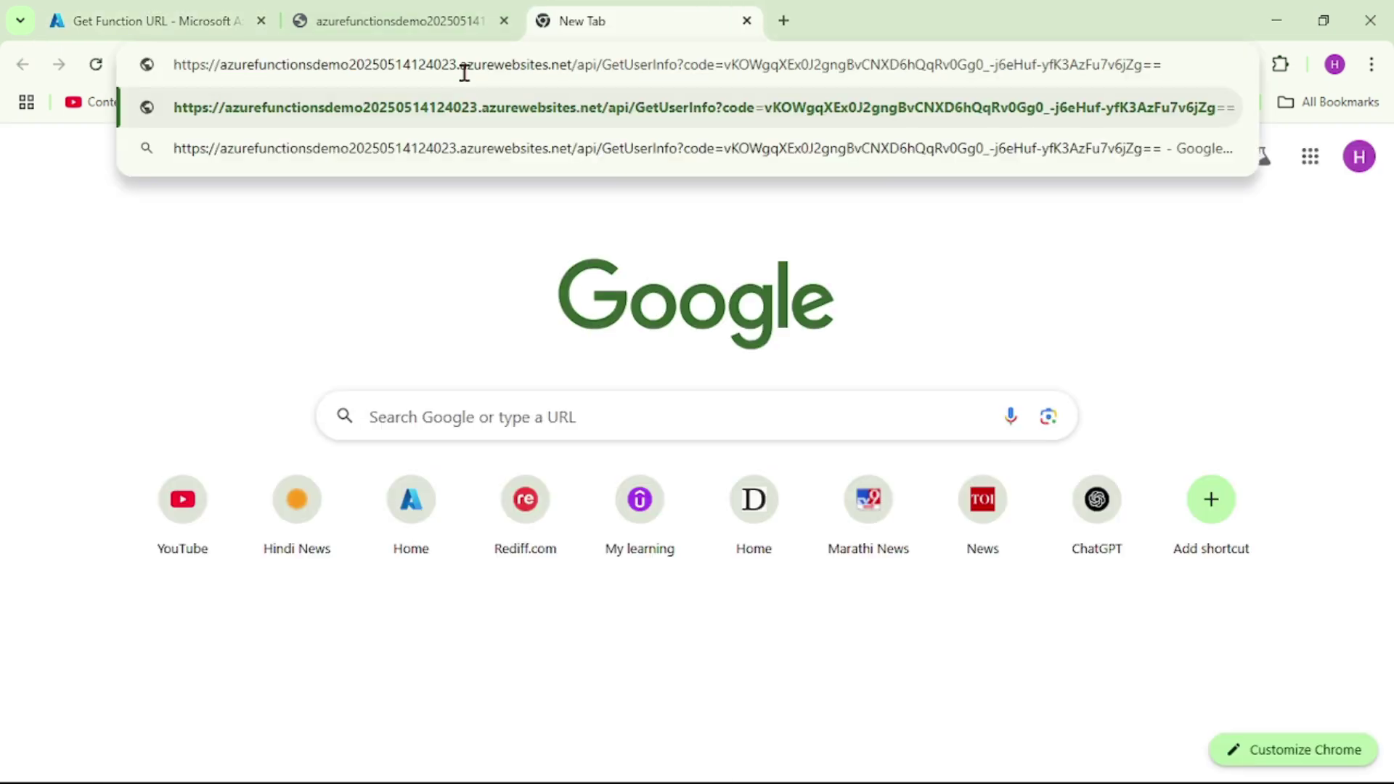
key("Return")
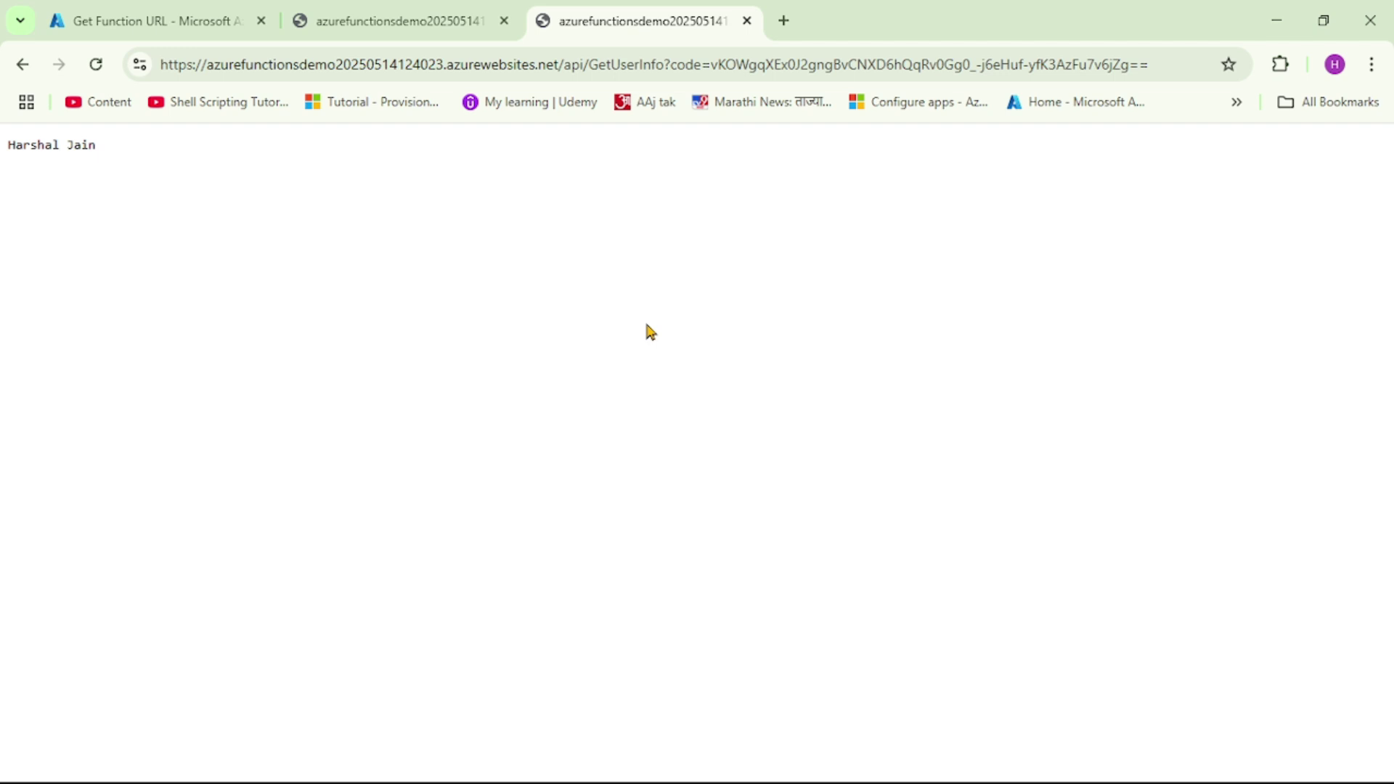
left_click(182, 25)
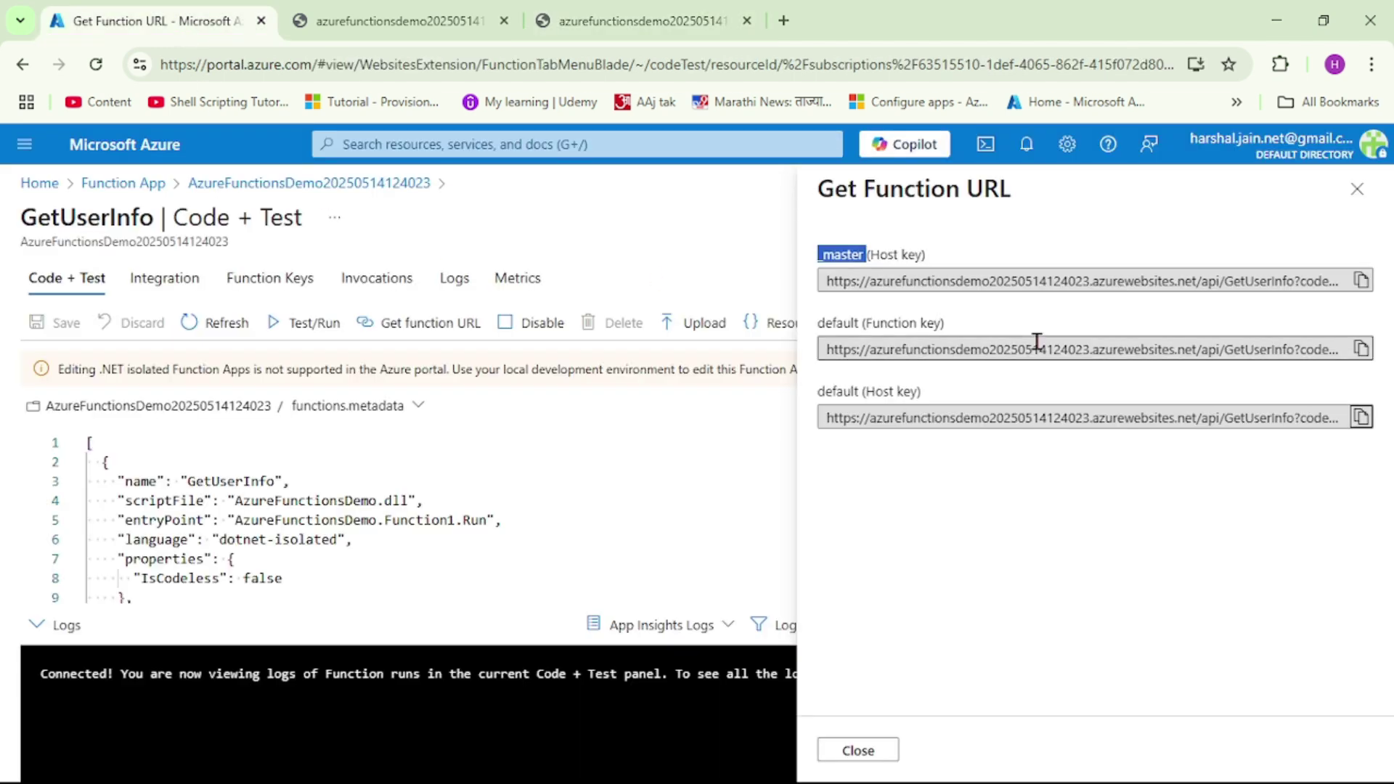
Examine the _master (Host key) and default (Function key) labels in the function URL list, and close the list
left_click(942, 269)
left_click_drag(945, 265, 836, 256)
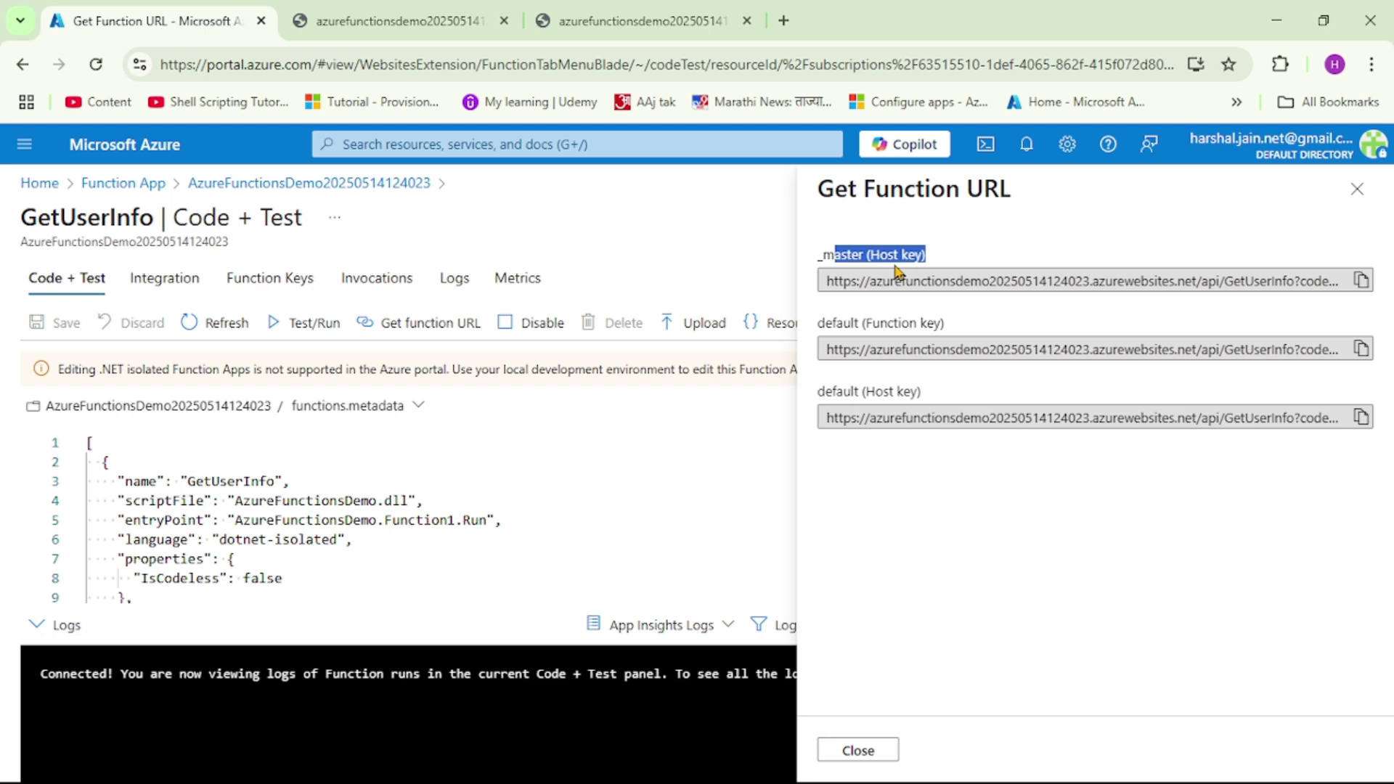
left_click(972, 546)
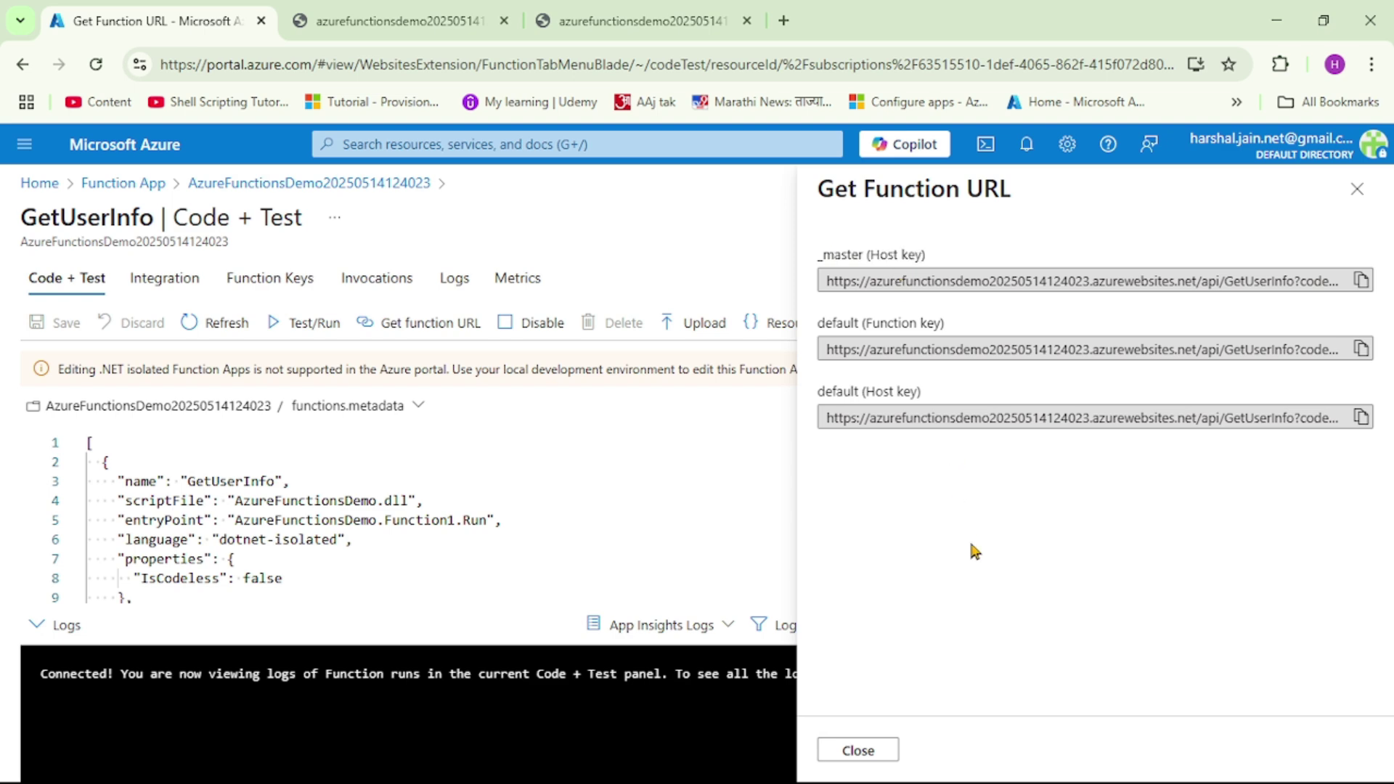
double_click(899, 329)
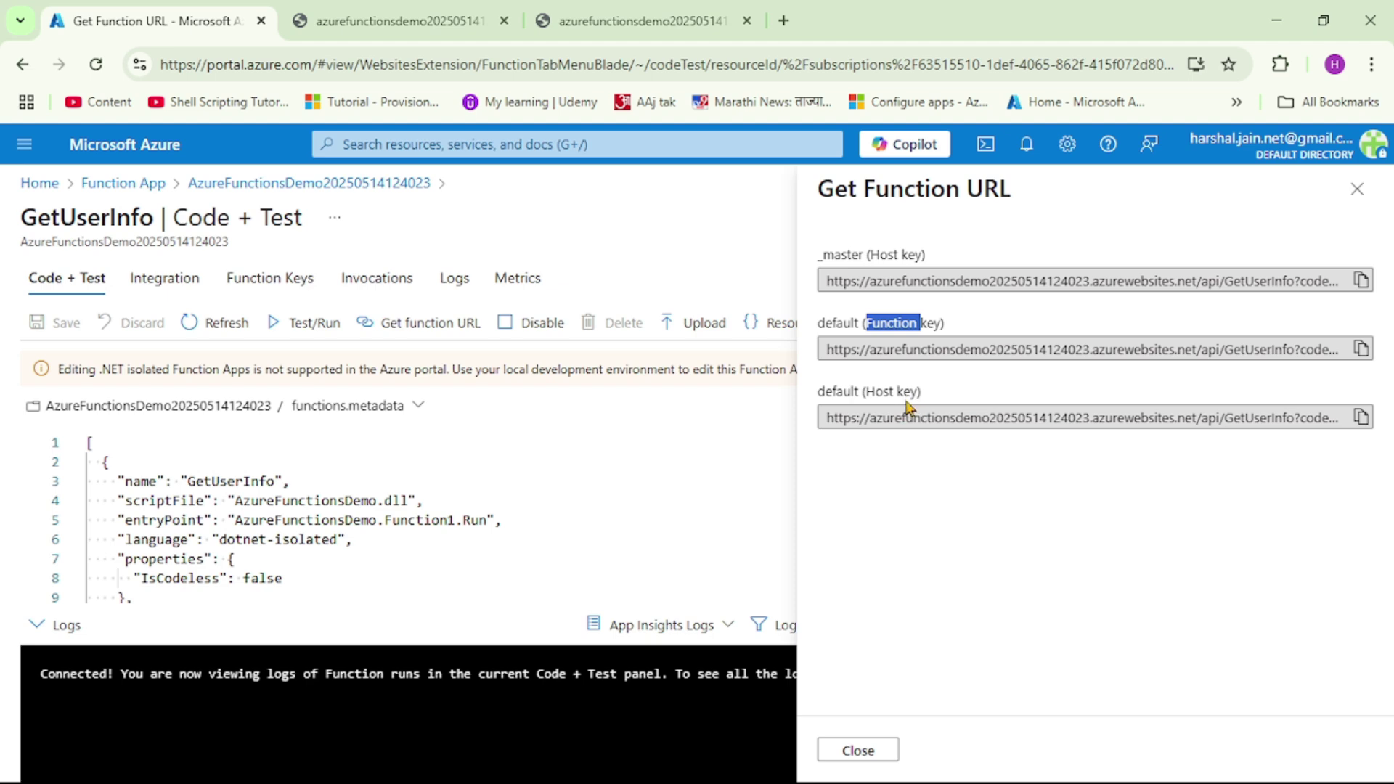
left_click(891, 331)
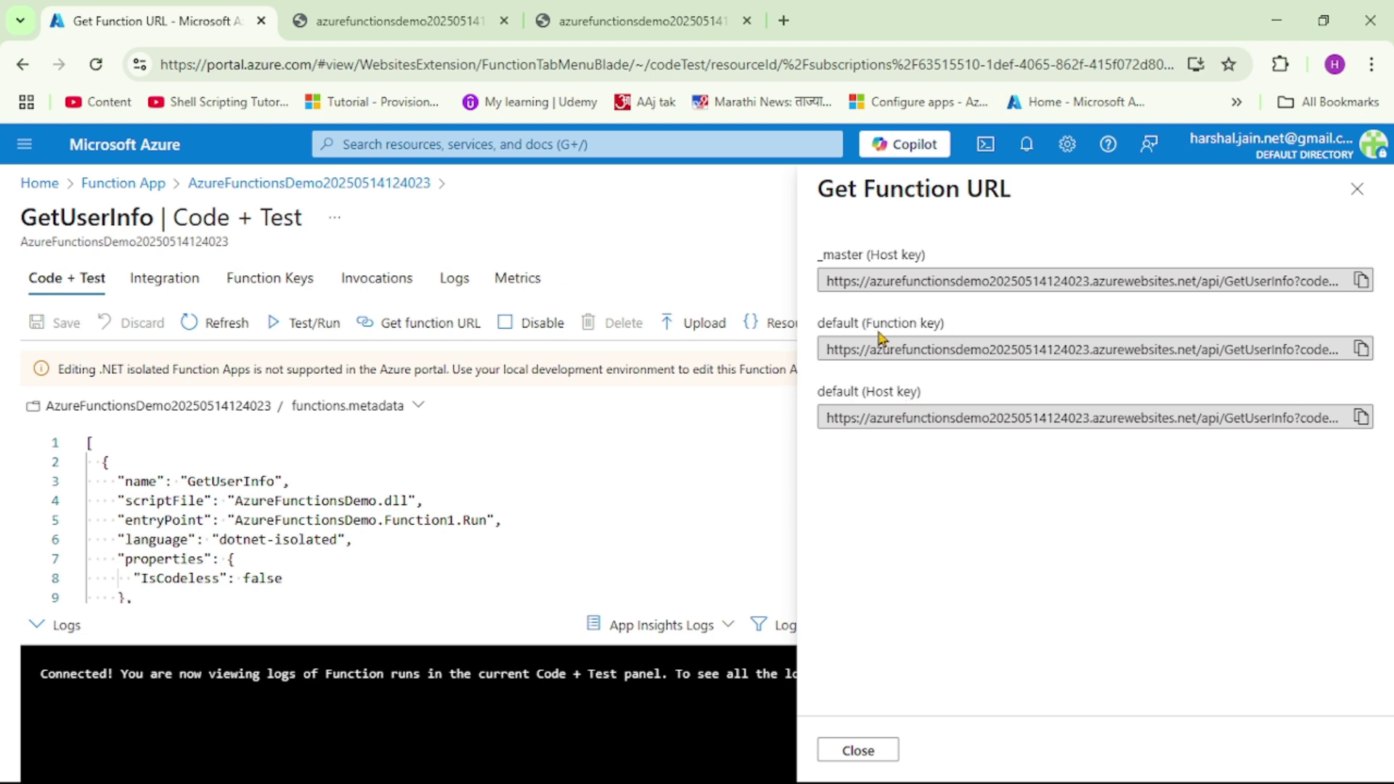
double_click(892, 330)
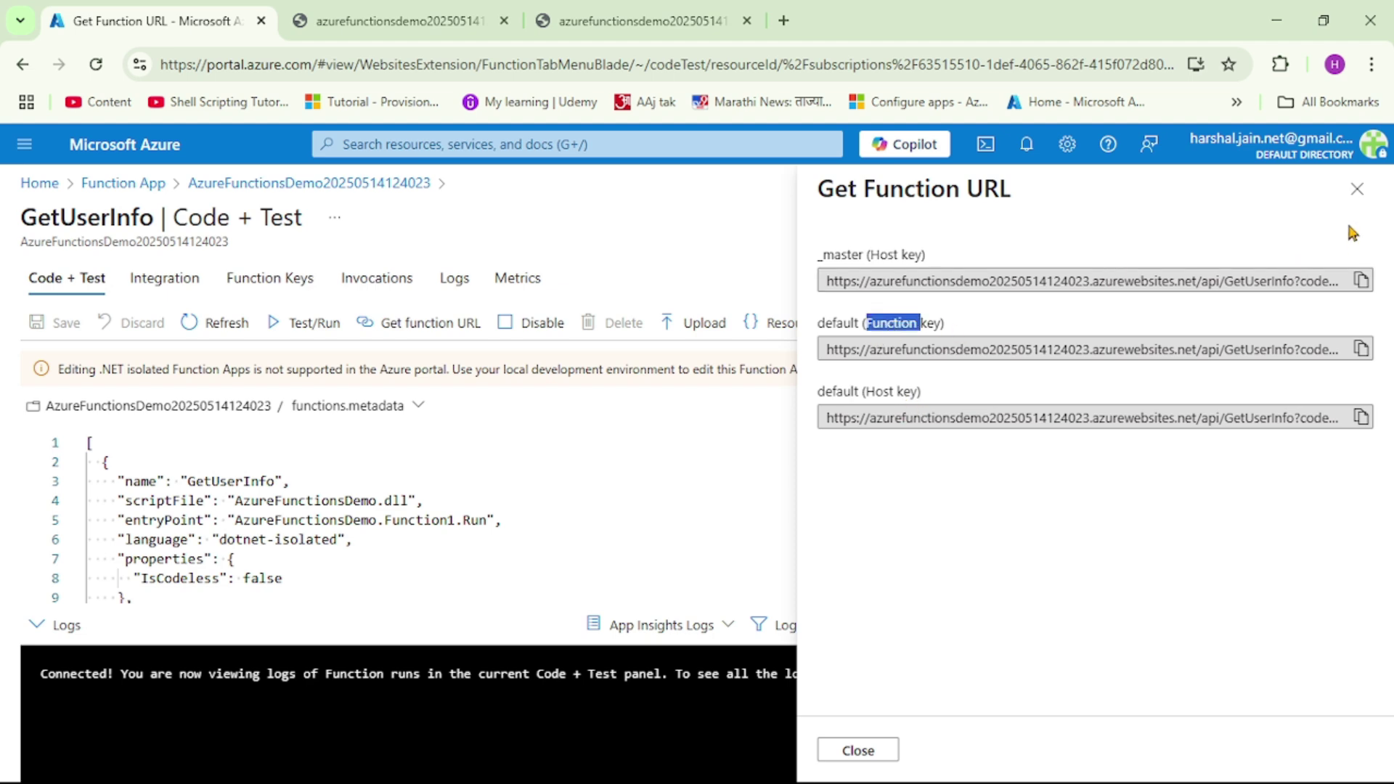
left_click(1357, 190)
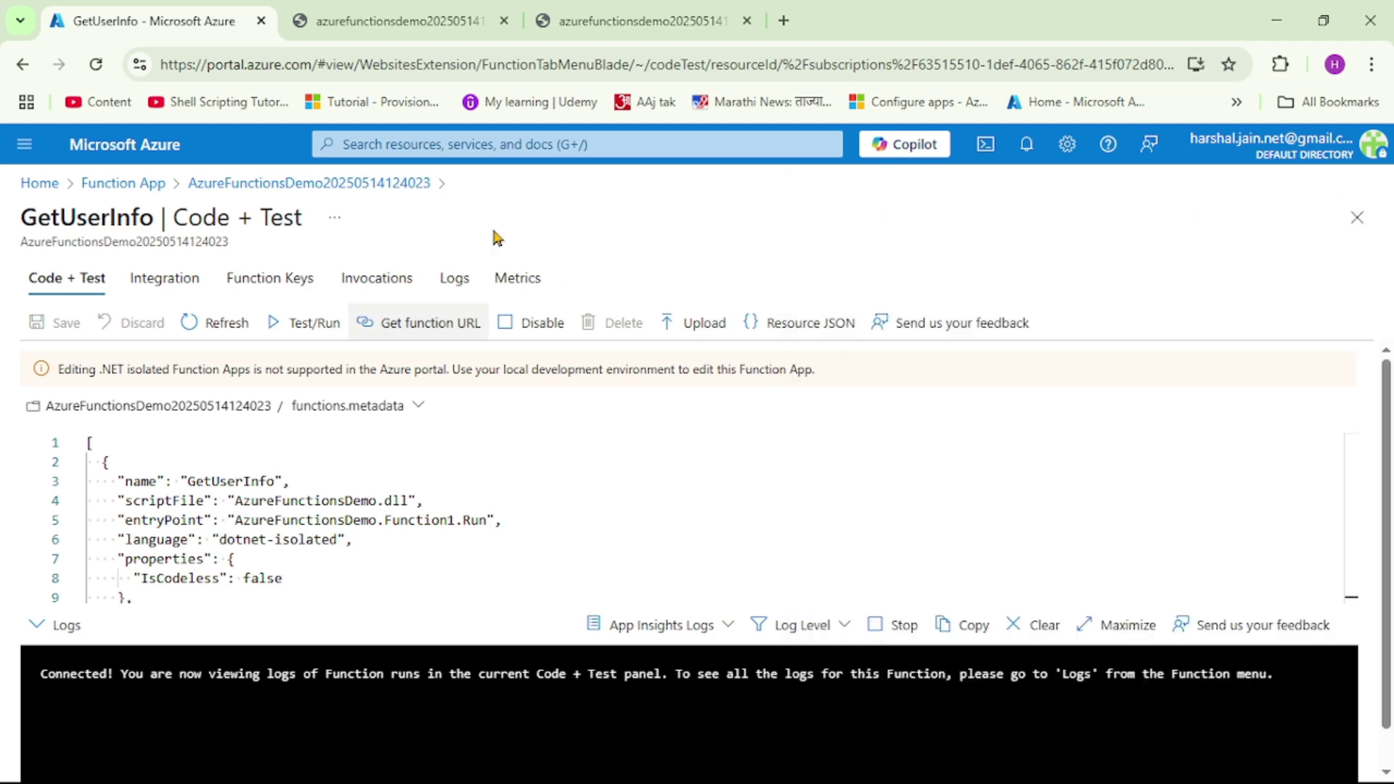
Duplicate the GetUserInfo portal tab and open the function's Function Keys page in the duplicate
right_click(167, 11)
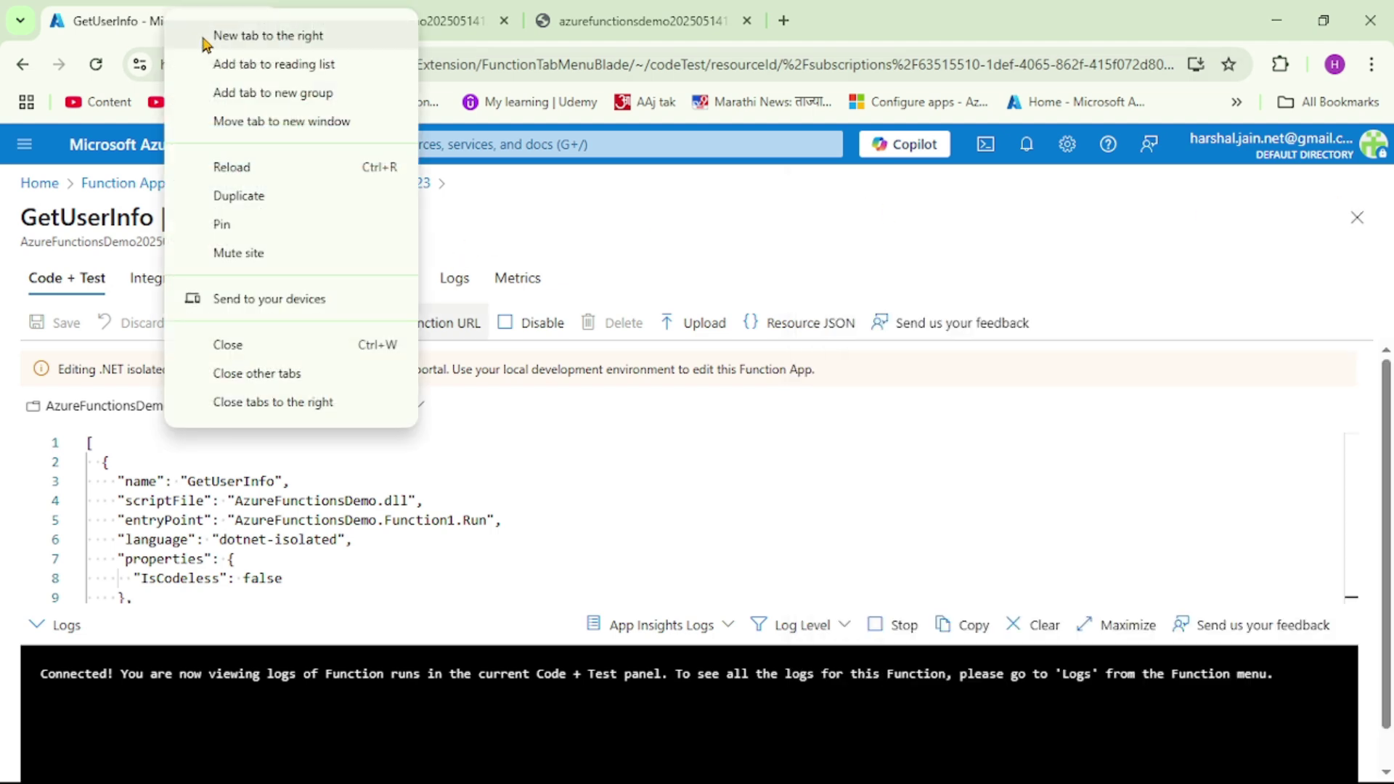
left_click(254, 202)
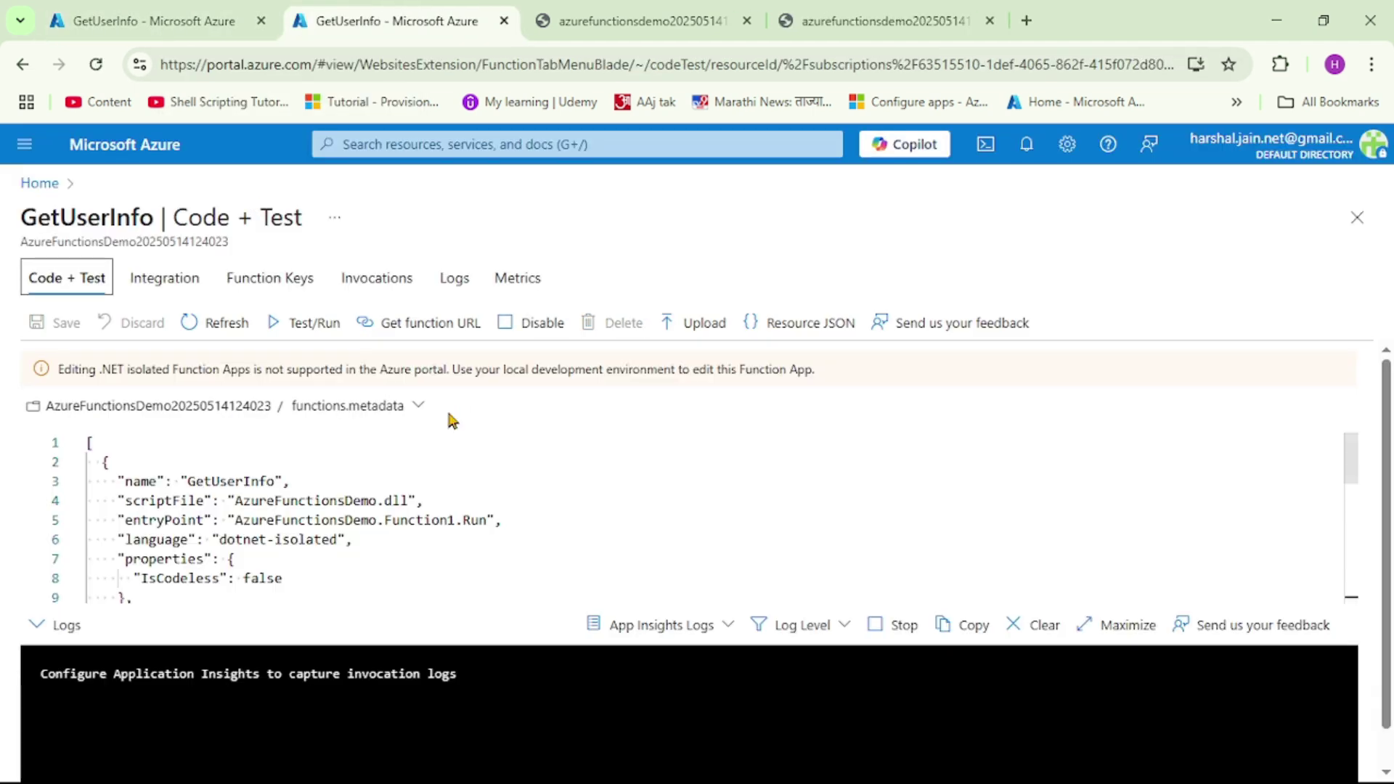
double_click(94, 218)
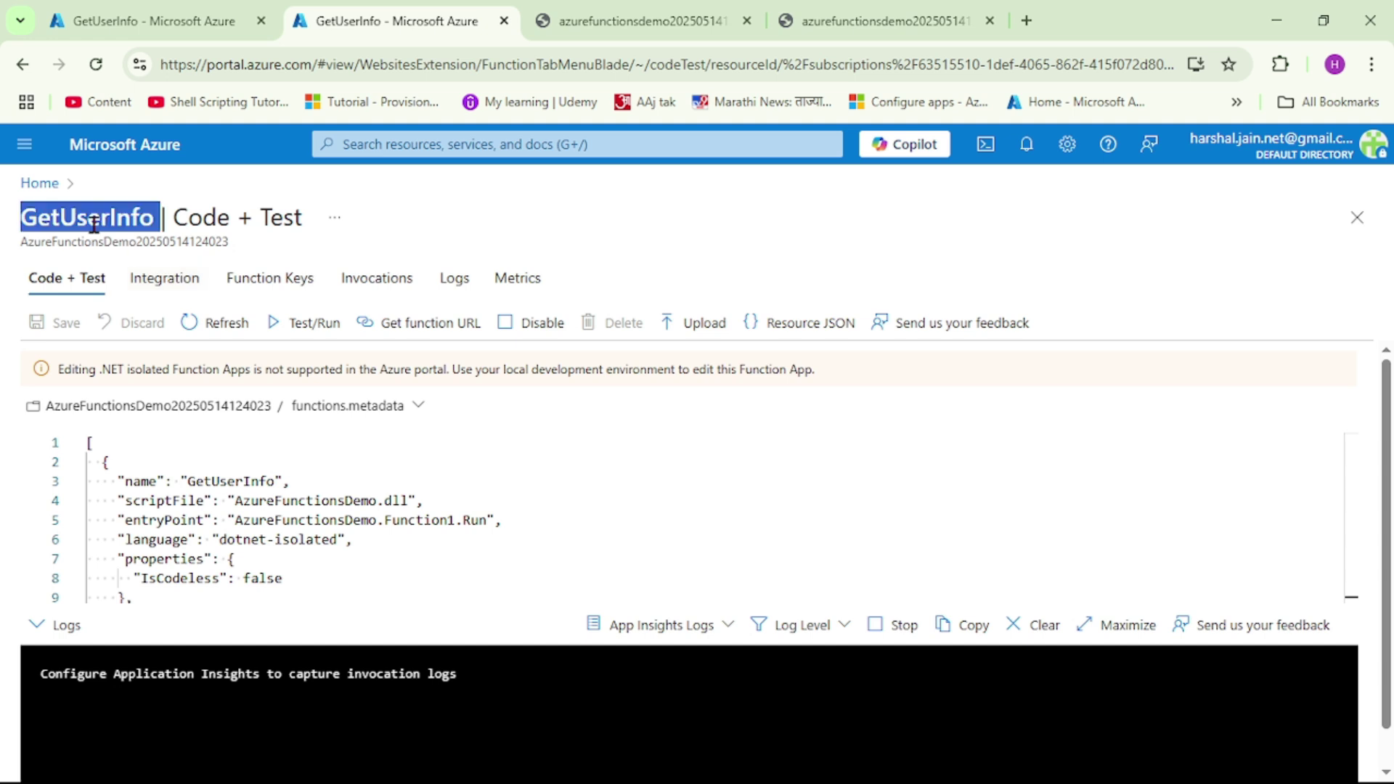
left_click(273, 283)
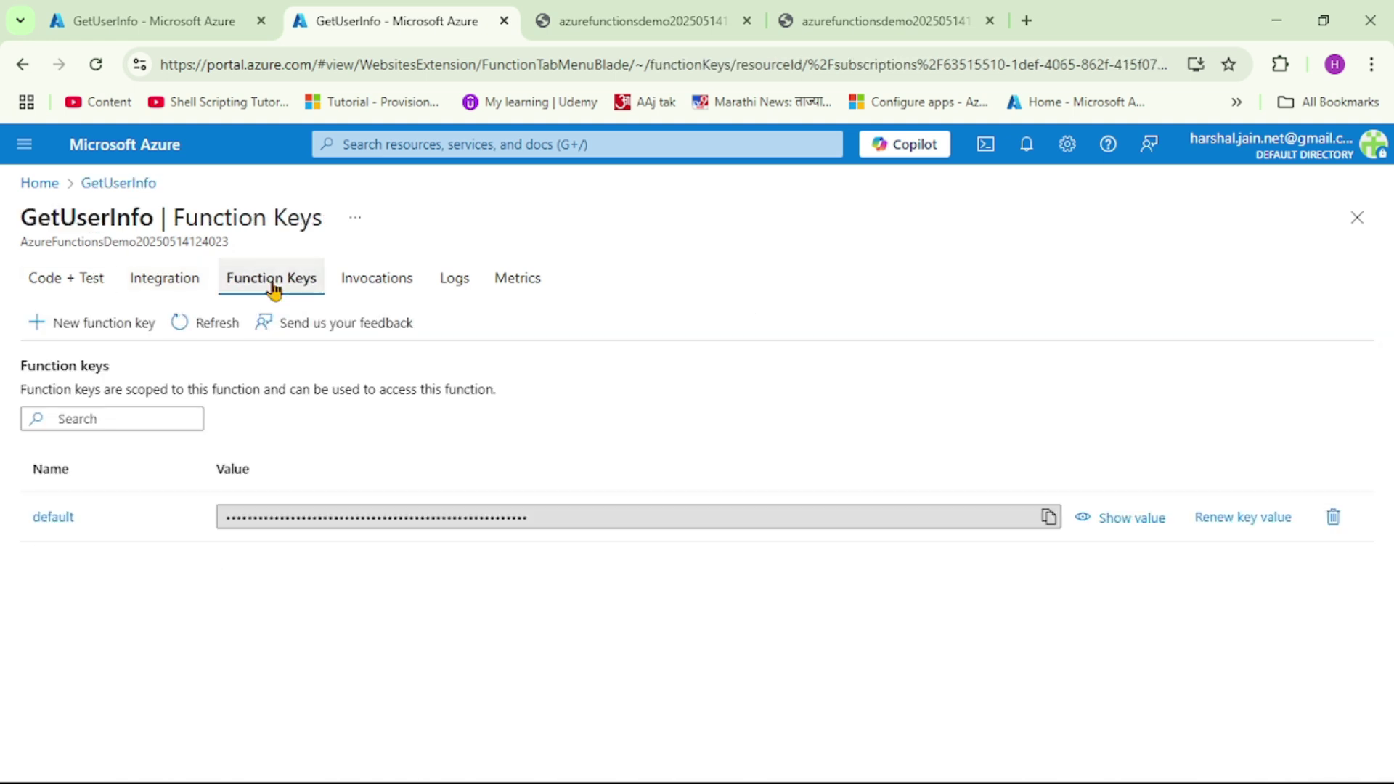
Reveal the default function key's value and compare its beginning with the code parameter of the second URL in Notepad
double_click(277, 508)
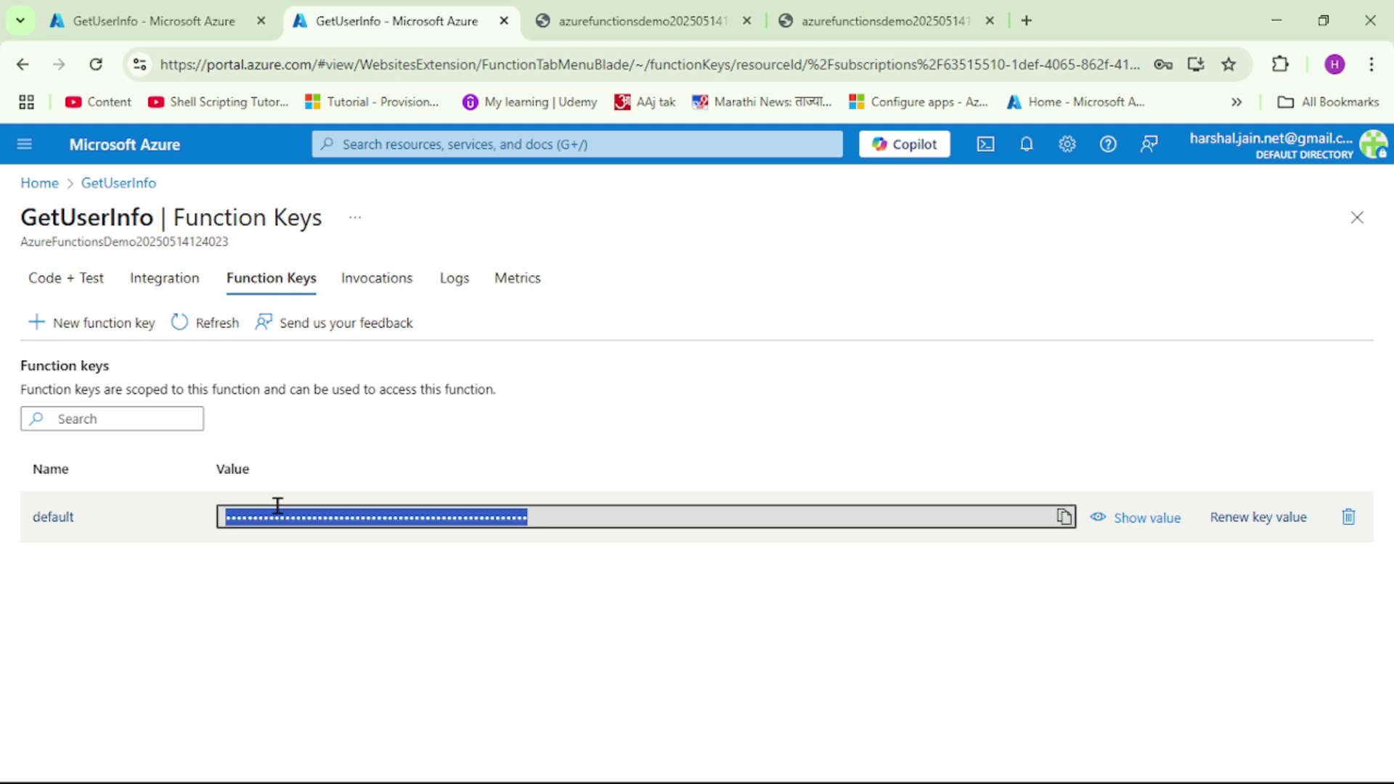
left_click(1153, 520)
left_click_drag(224, 516, 271, 516)
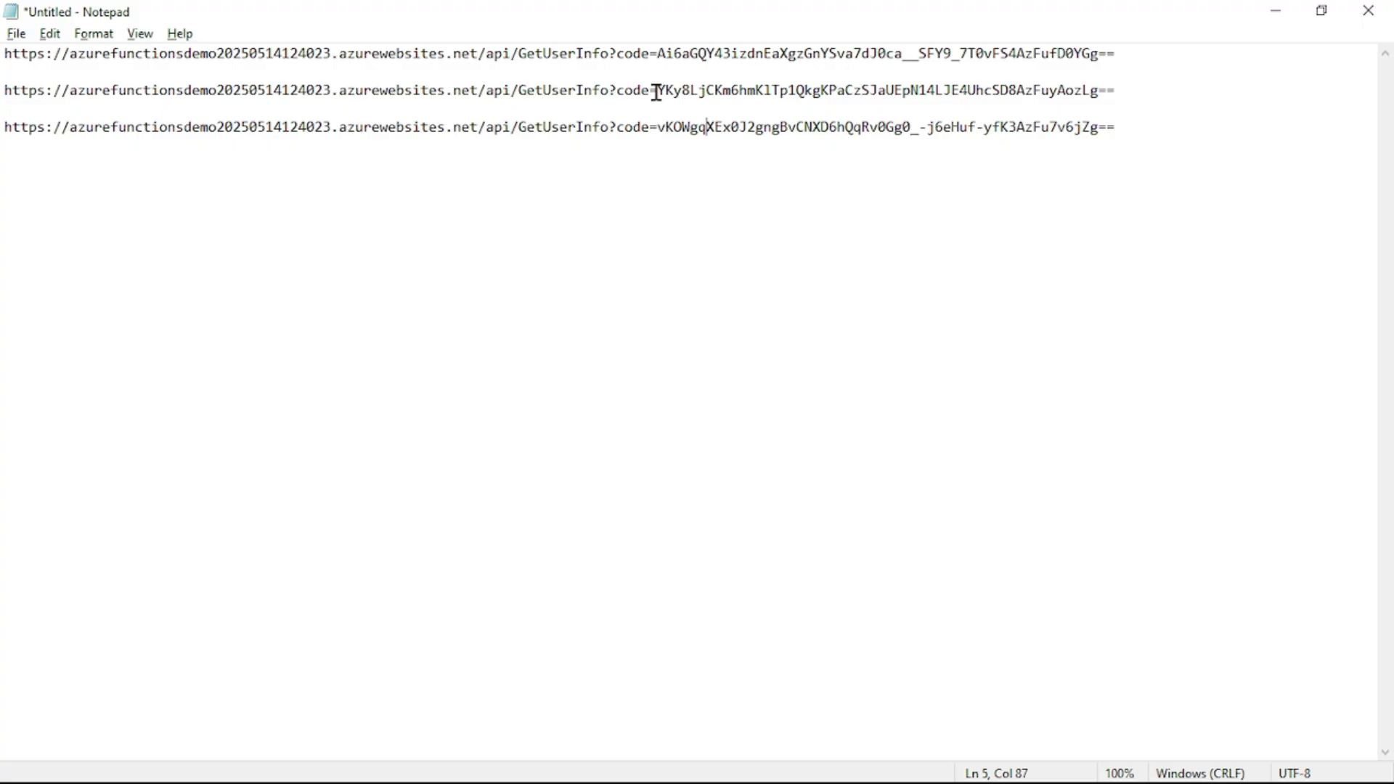
left_click_drag(658, 90, 695, 92)
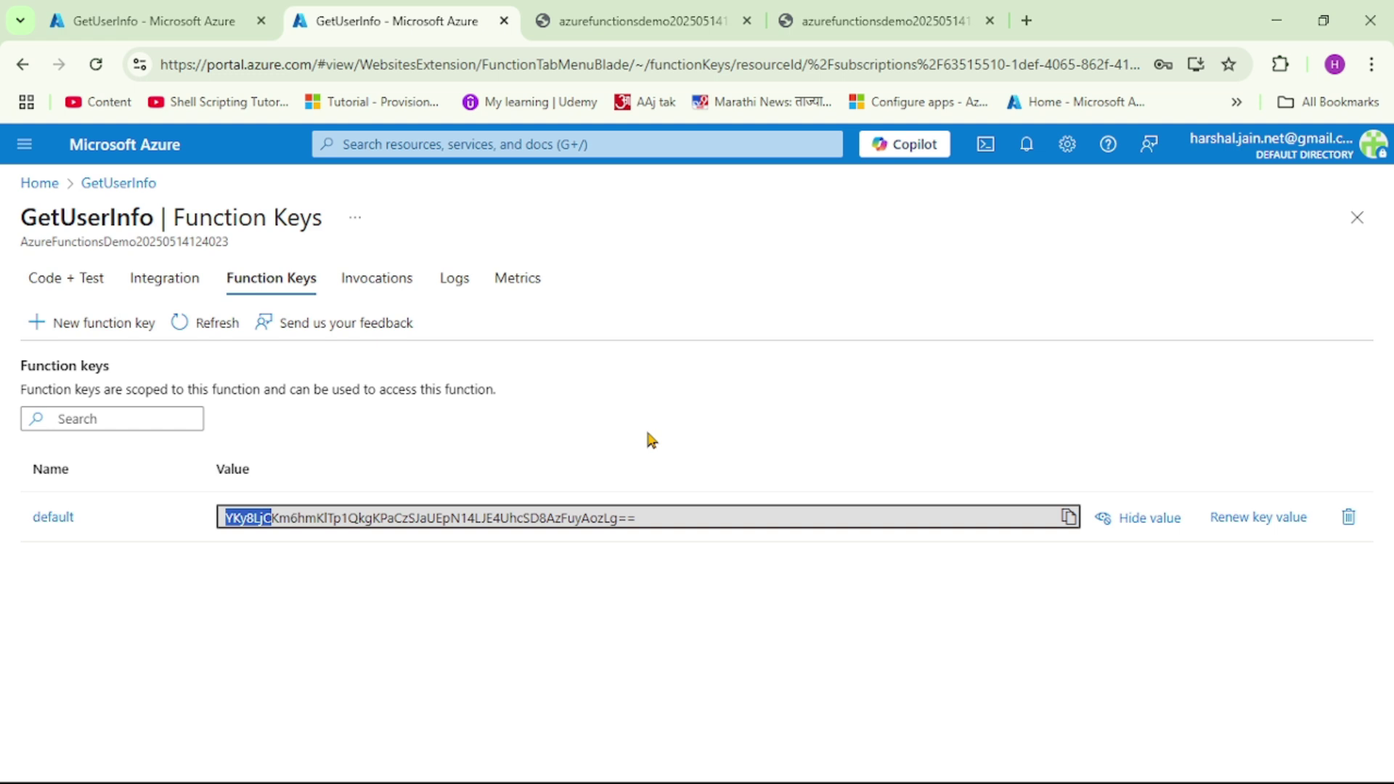
Return to the original portal tab, go up to the function app and search its settings for "key" to open App keys
left_click(149, 24)
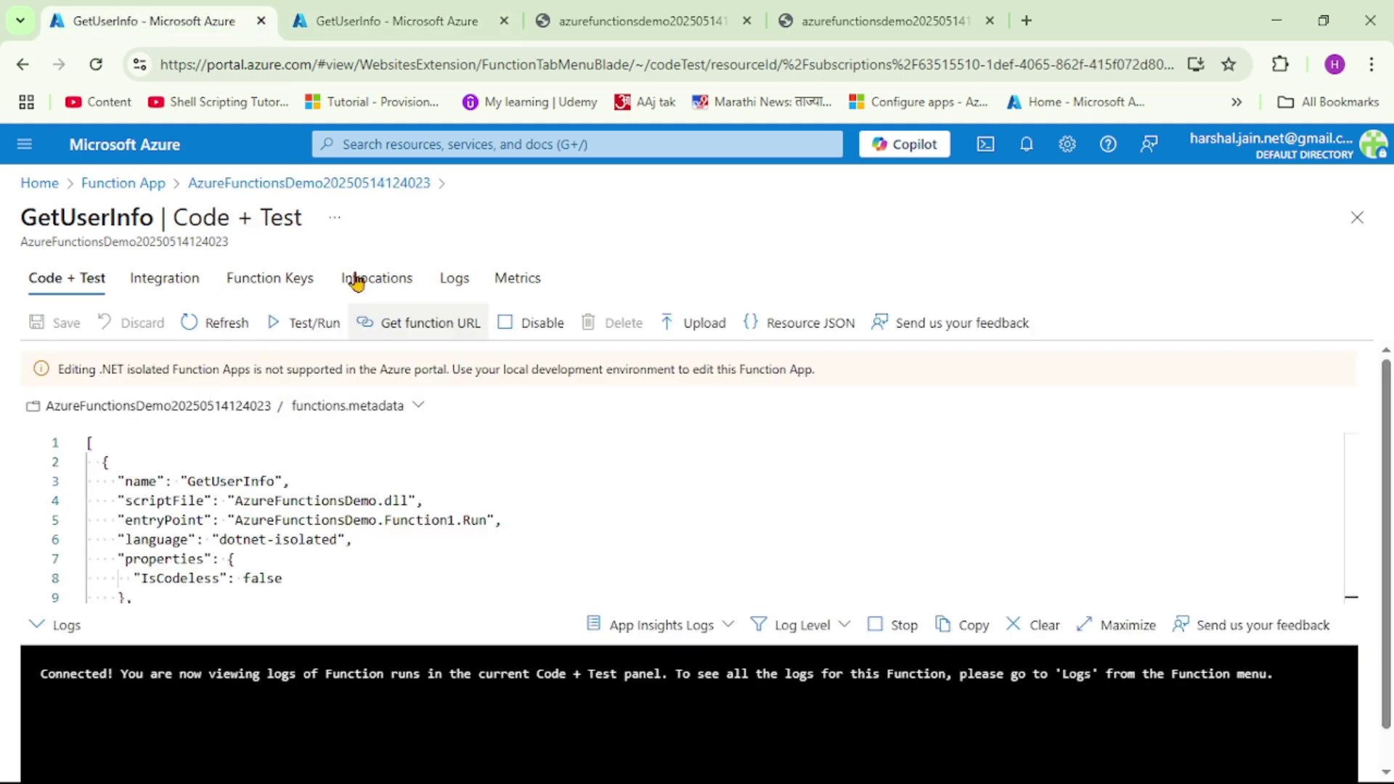
left_click(312, 190)
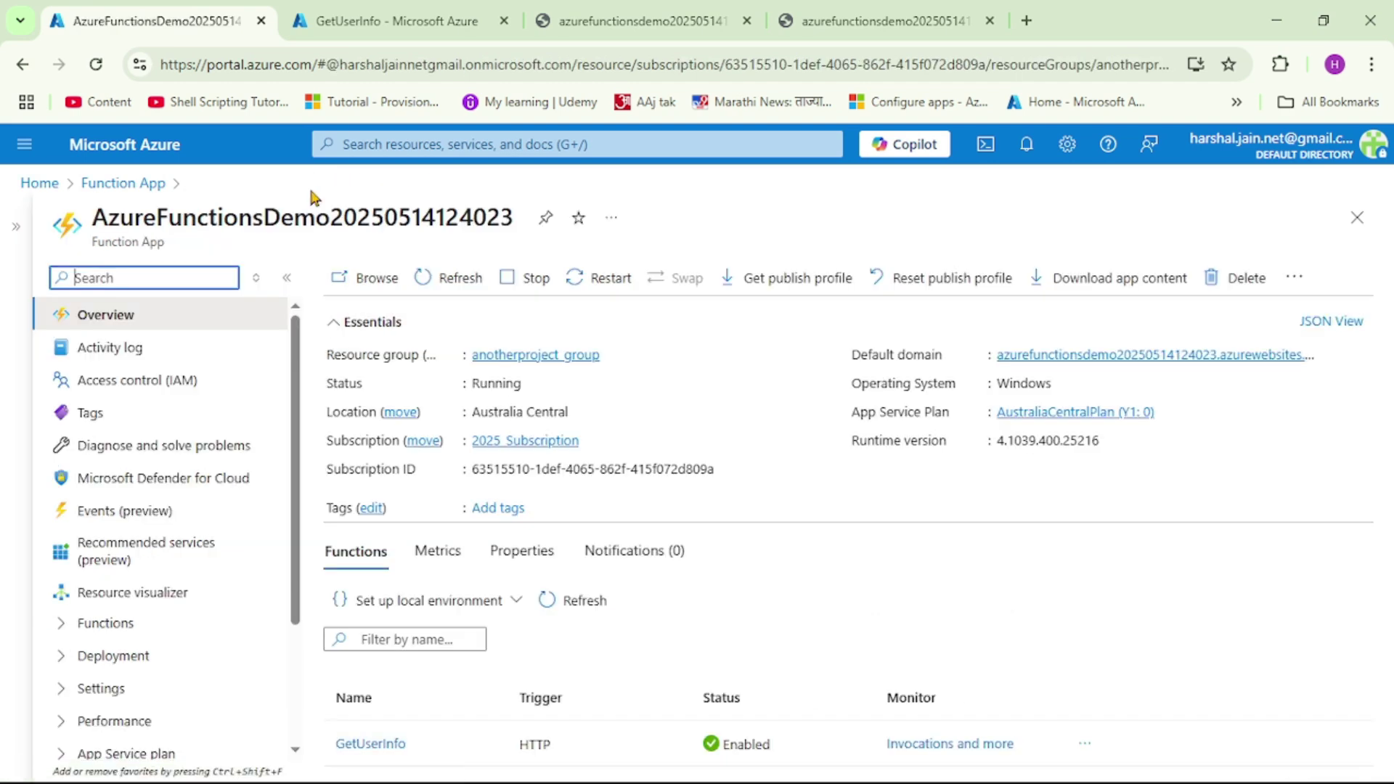
left_click(132, 277)
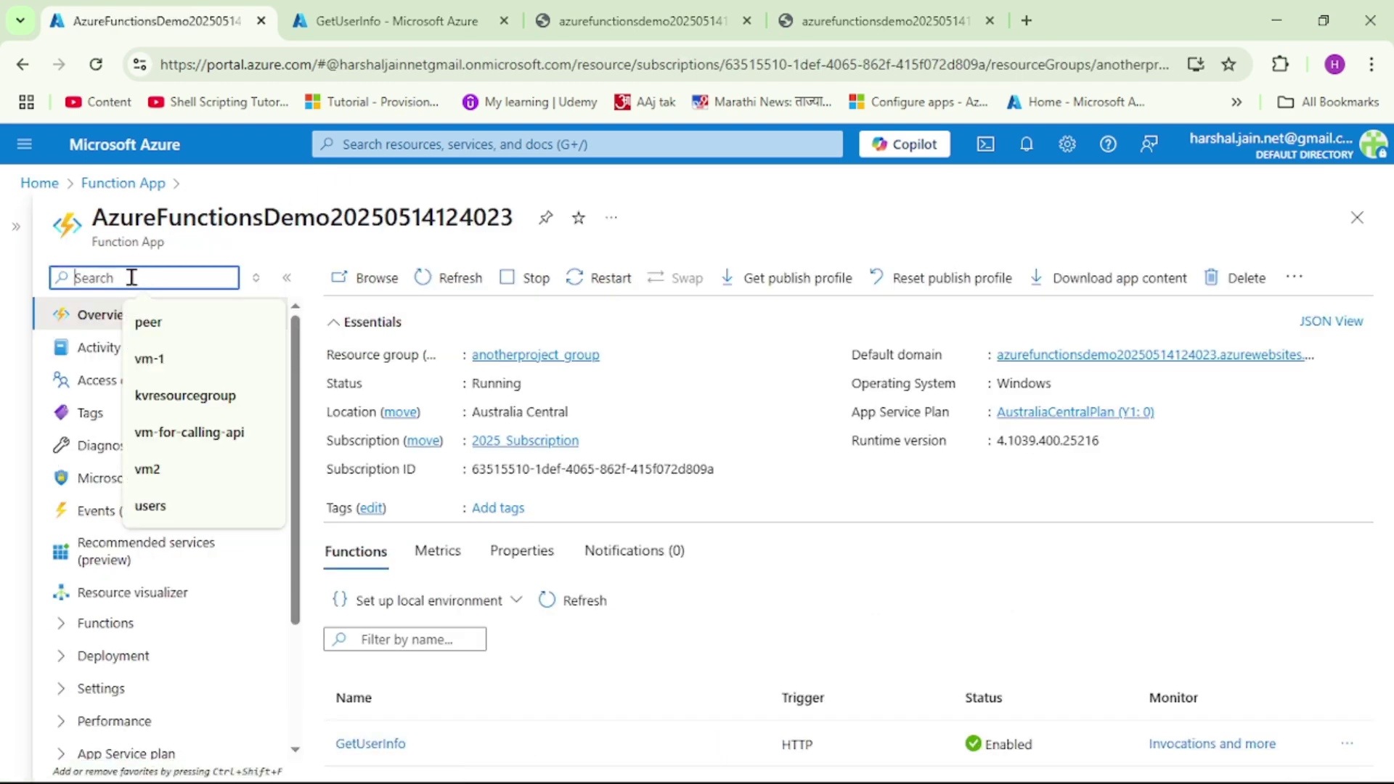
type("key")
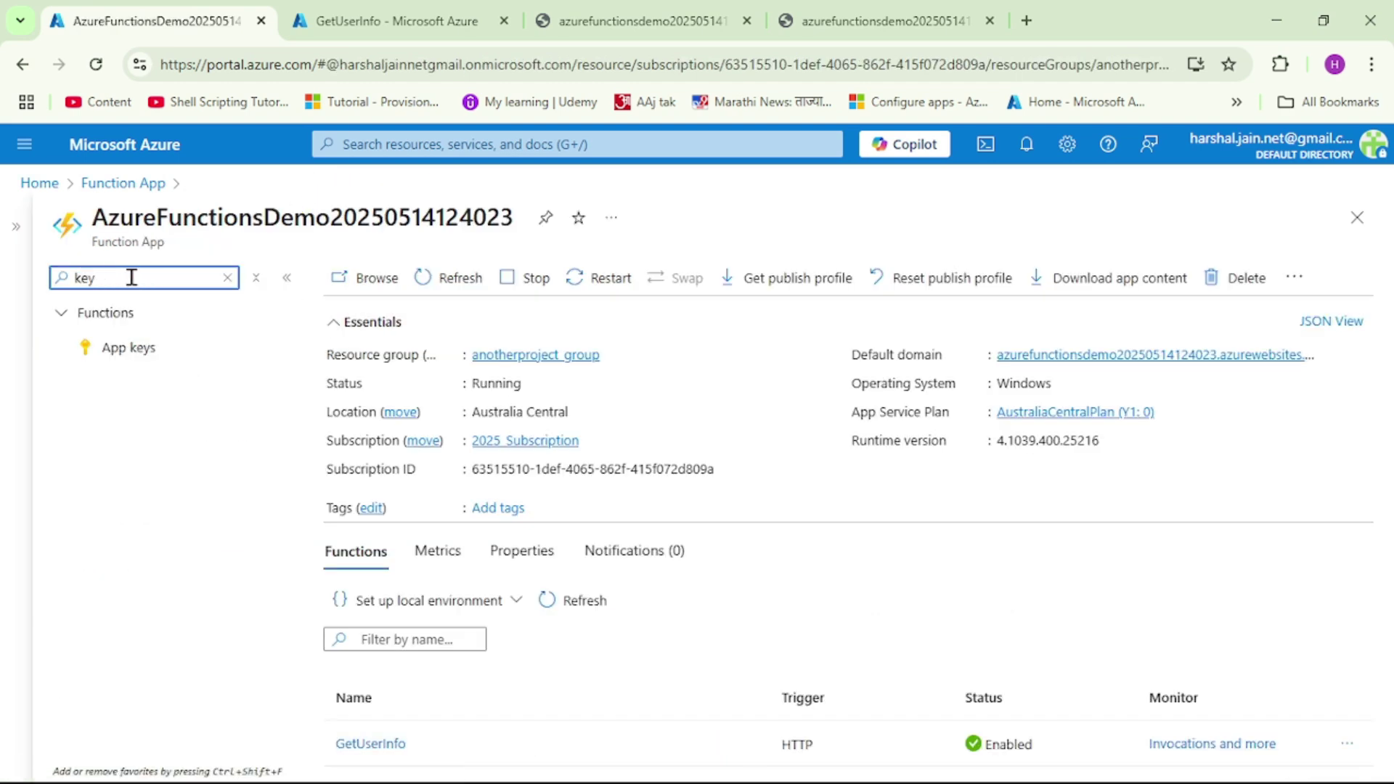
left_click(129, 359)
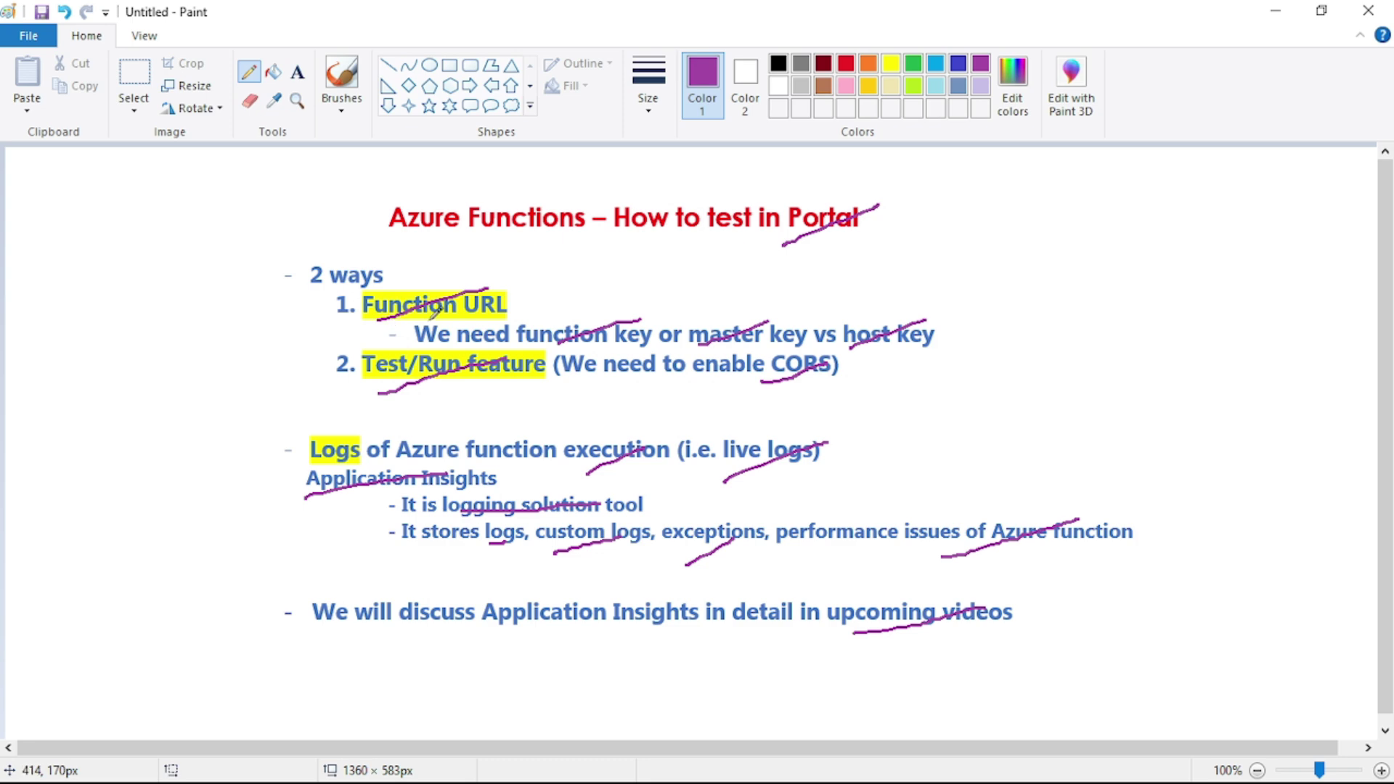
Mark the Function URL and Test/Run feature lines of the notes in Paint with freehand strokes
left_click_drag(496, 319, 539, 306)
left_click_drag(367, 392, 429, 373)
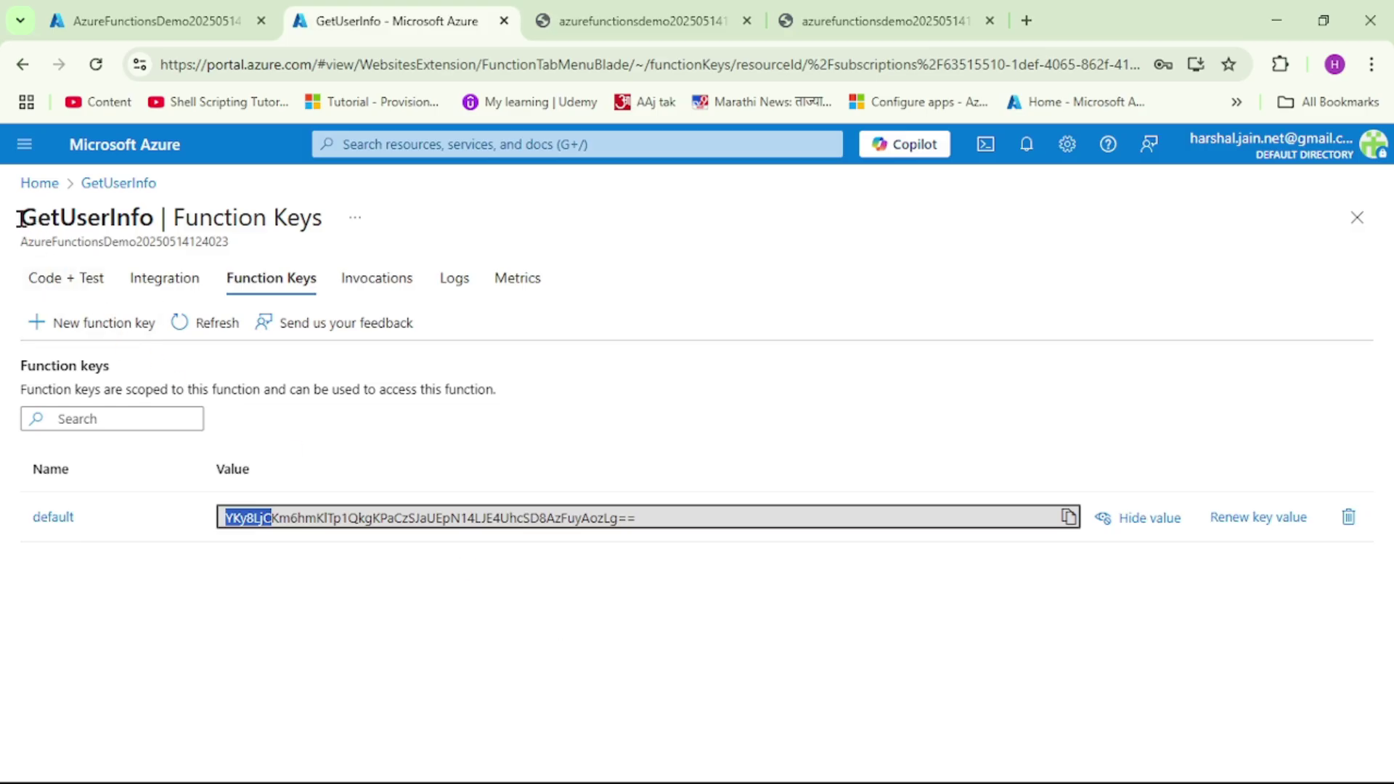
Back in the duplicated portal tab, test-run GetUserInfo from Code + Test with the POST method and the _master (Host key)
left_click_drag(22, 217, 132, 217)
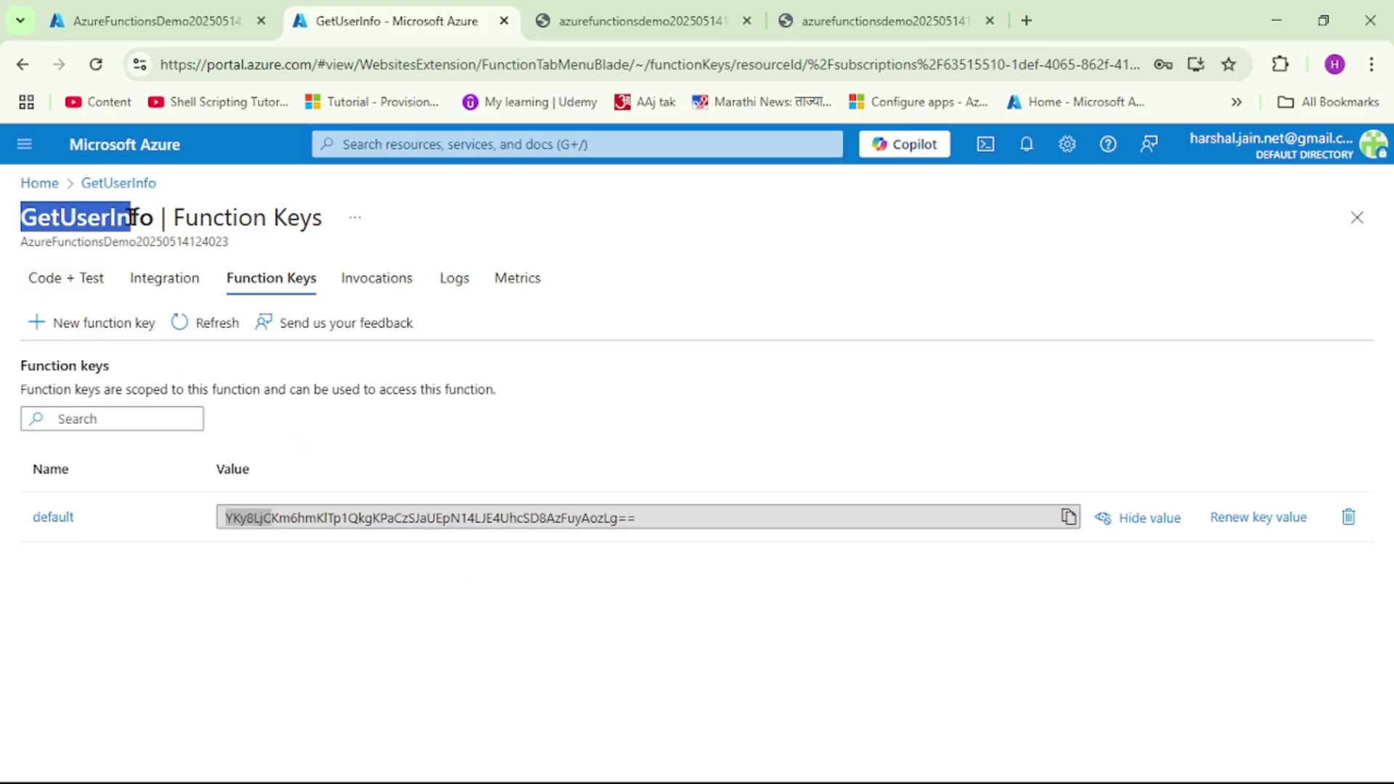
left_click(72, 282)
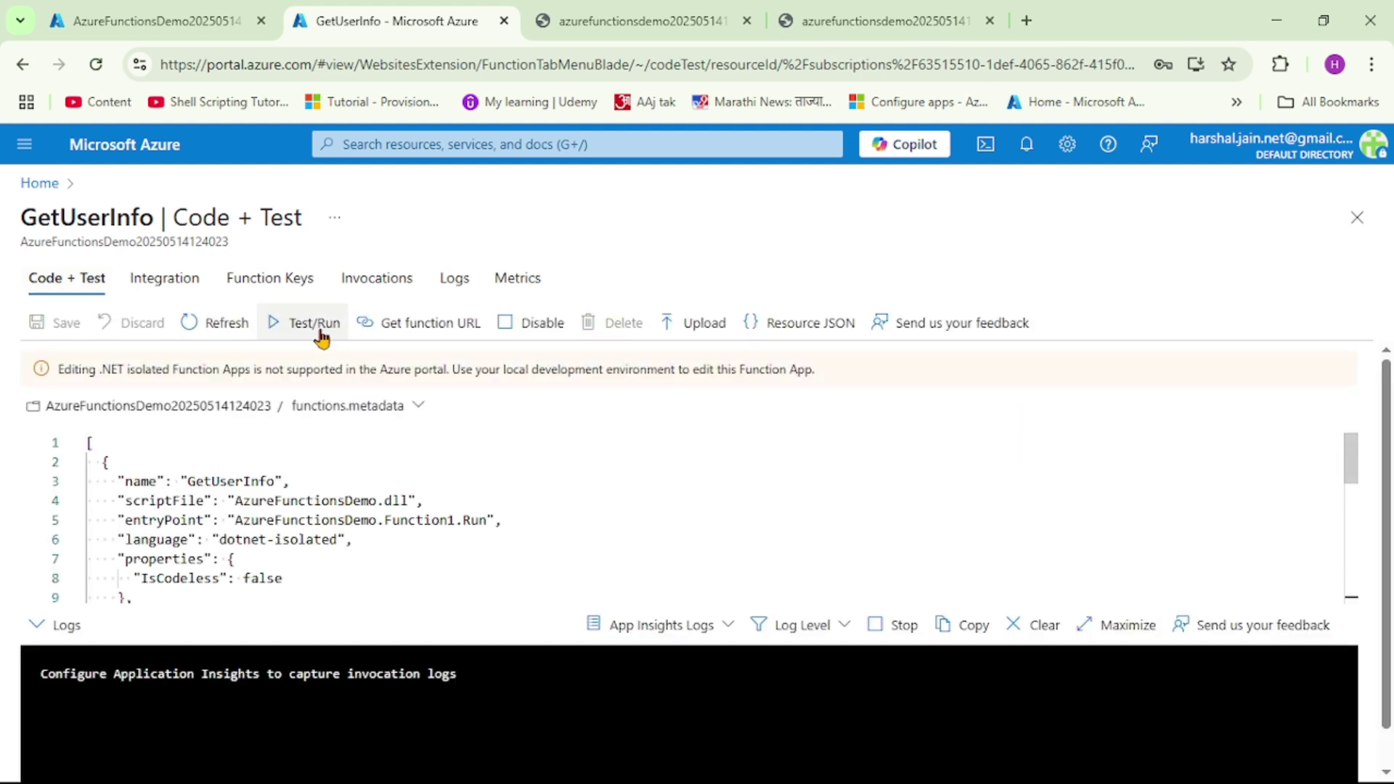
left_click(315, 328)
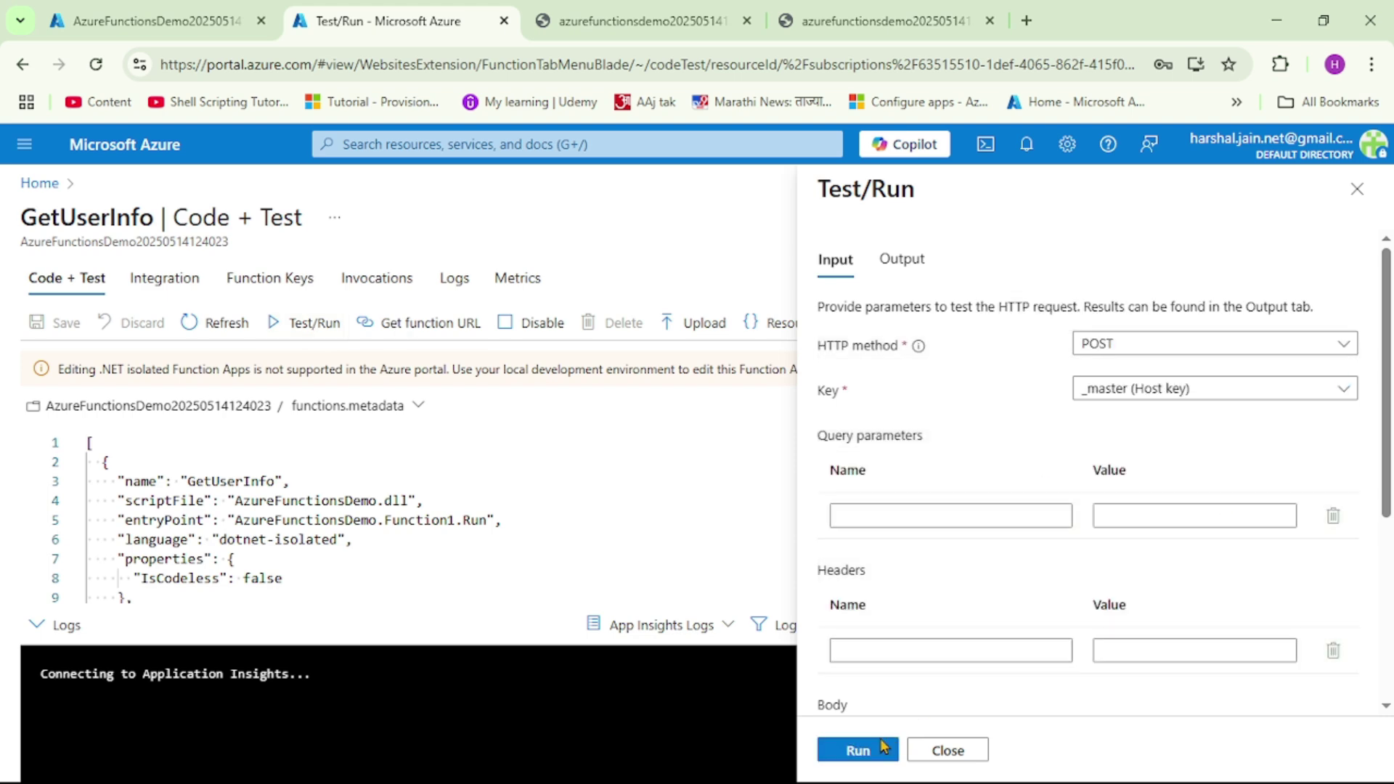
left_click(860, 751)
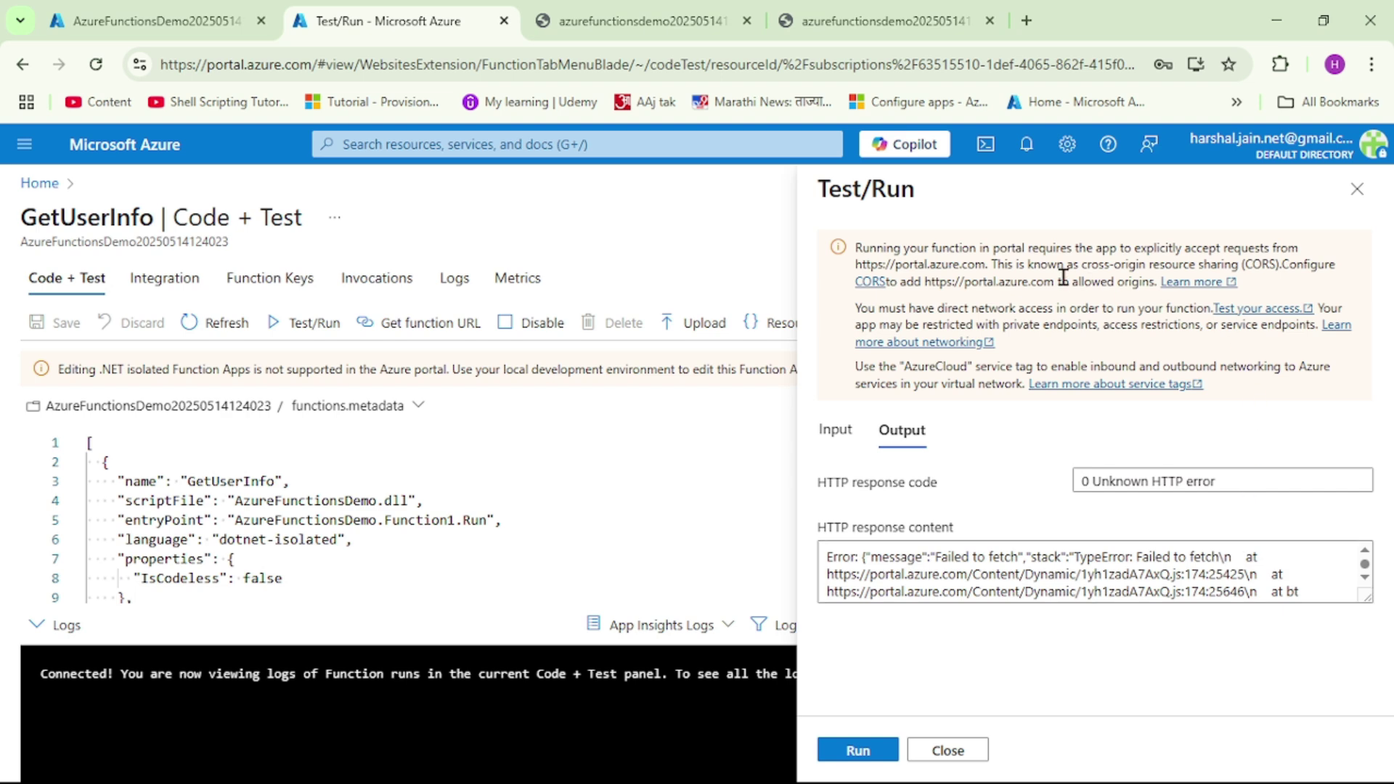
Examine the cross-origin resource sharing notice, copy the portal.azure.com origin from the page address and compare it with the function URL in Notepad
left_click_drag(1077, 264, 1233, 264)
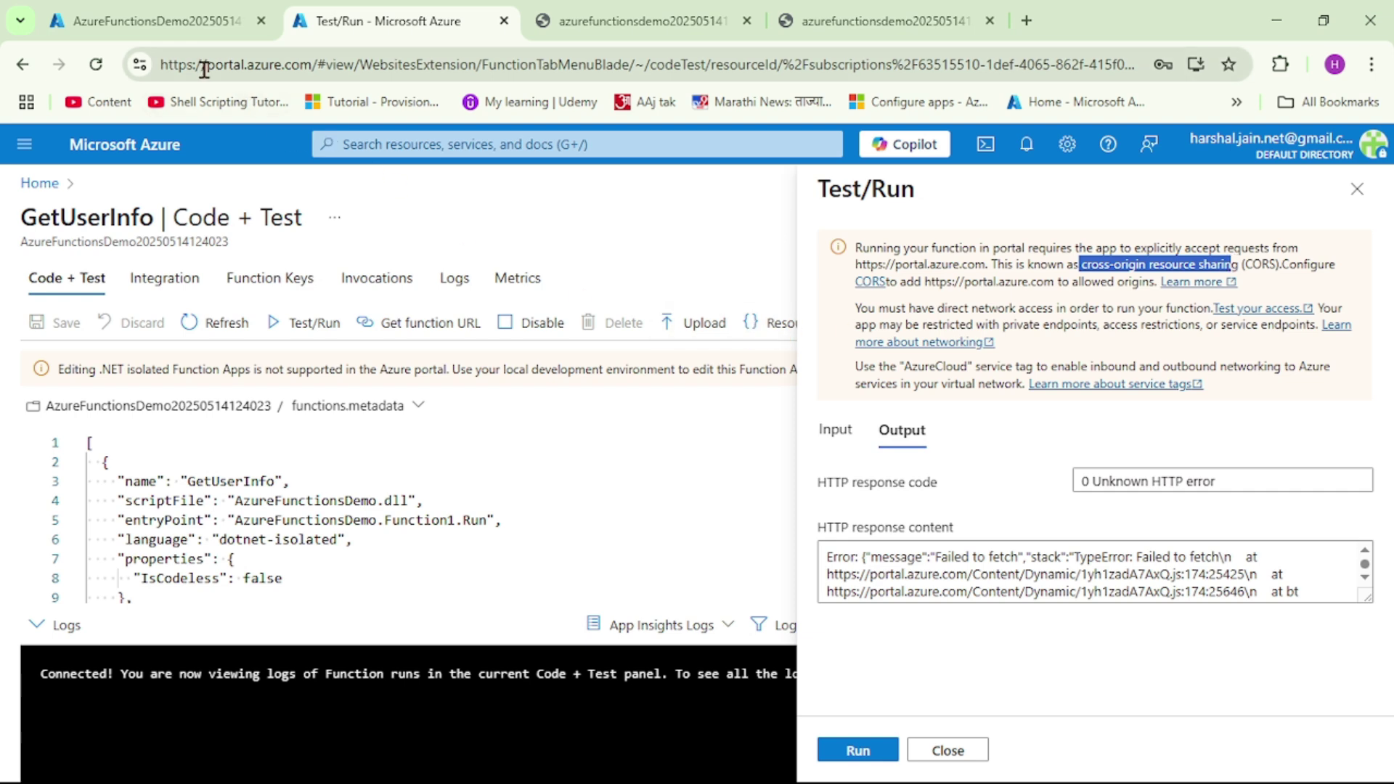
left_click_drag(206, 68, 307, 66)
key("ctrl+c")
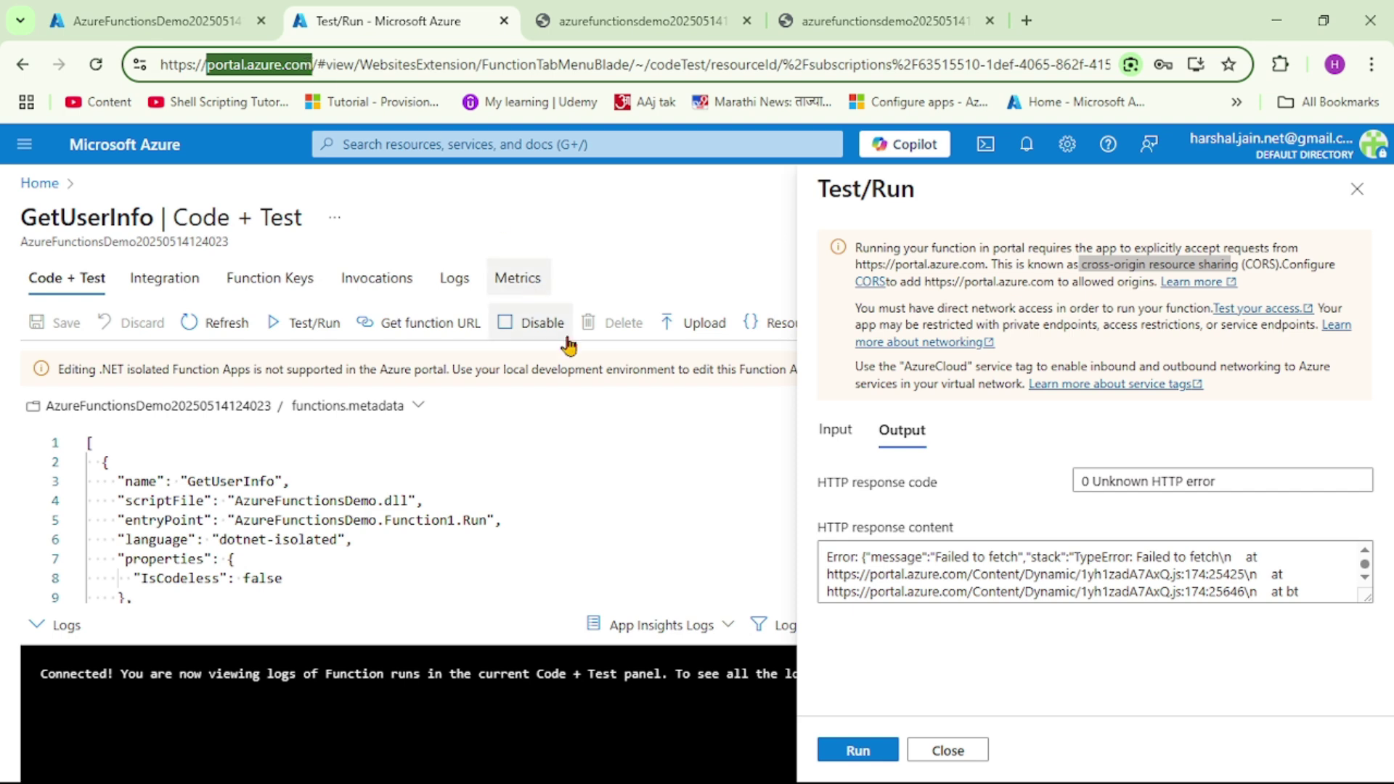
key("alt+Tab")
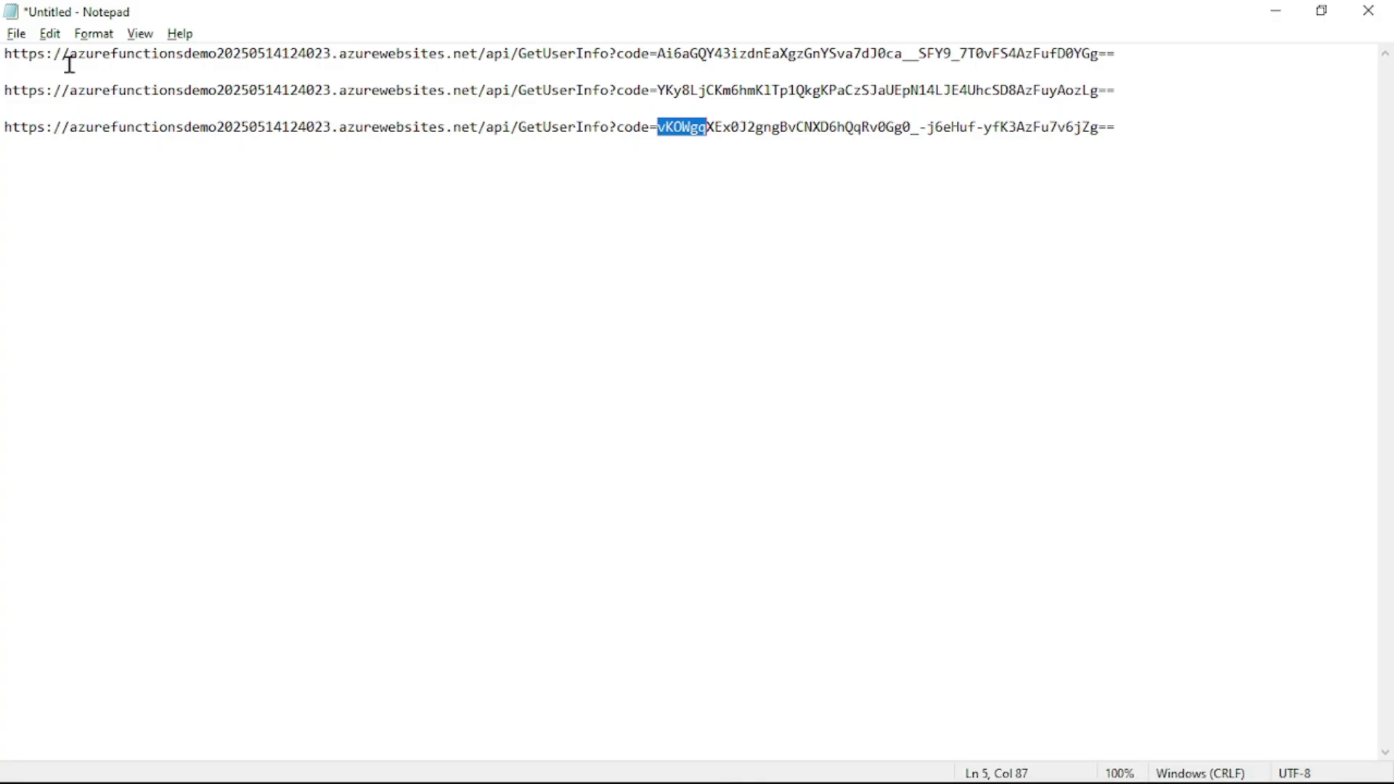
left_click_drag(1115, 53, 191, 54)
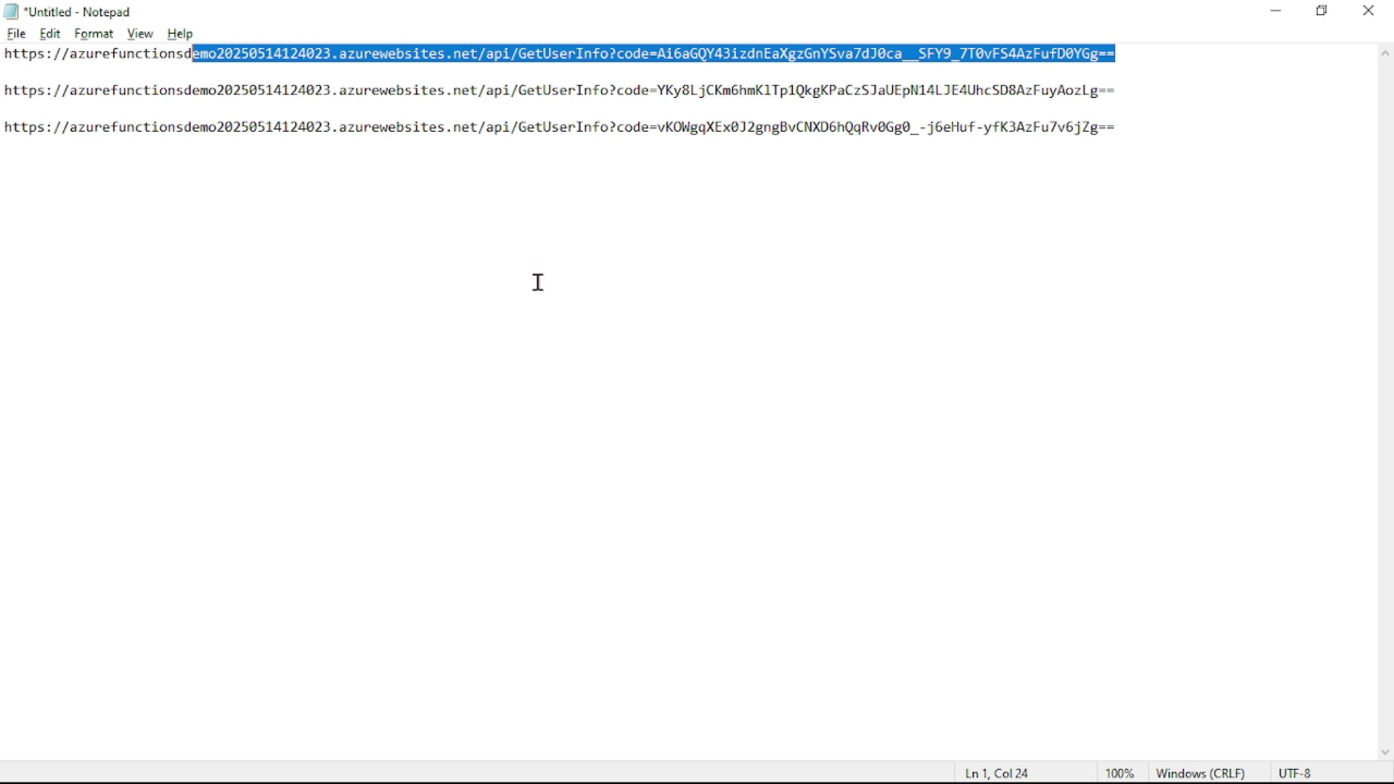
key("alt+Tab")
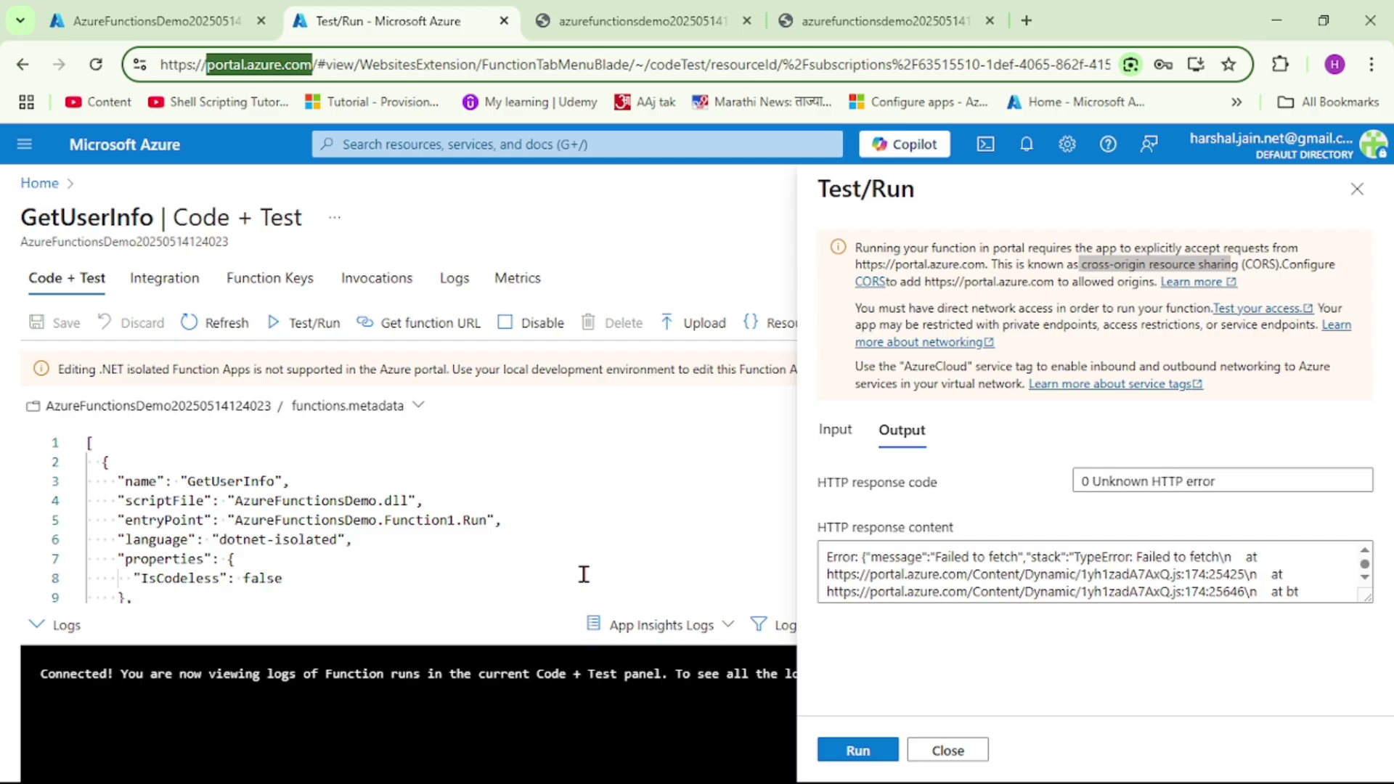
Switch to the function app's portal tab, clear the settings search and search for "cors" to open the CORS settings
left_click(167, 32)
left_click(229, 278)
left_click(132, 278)
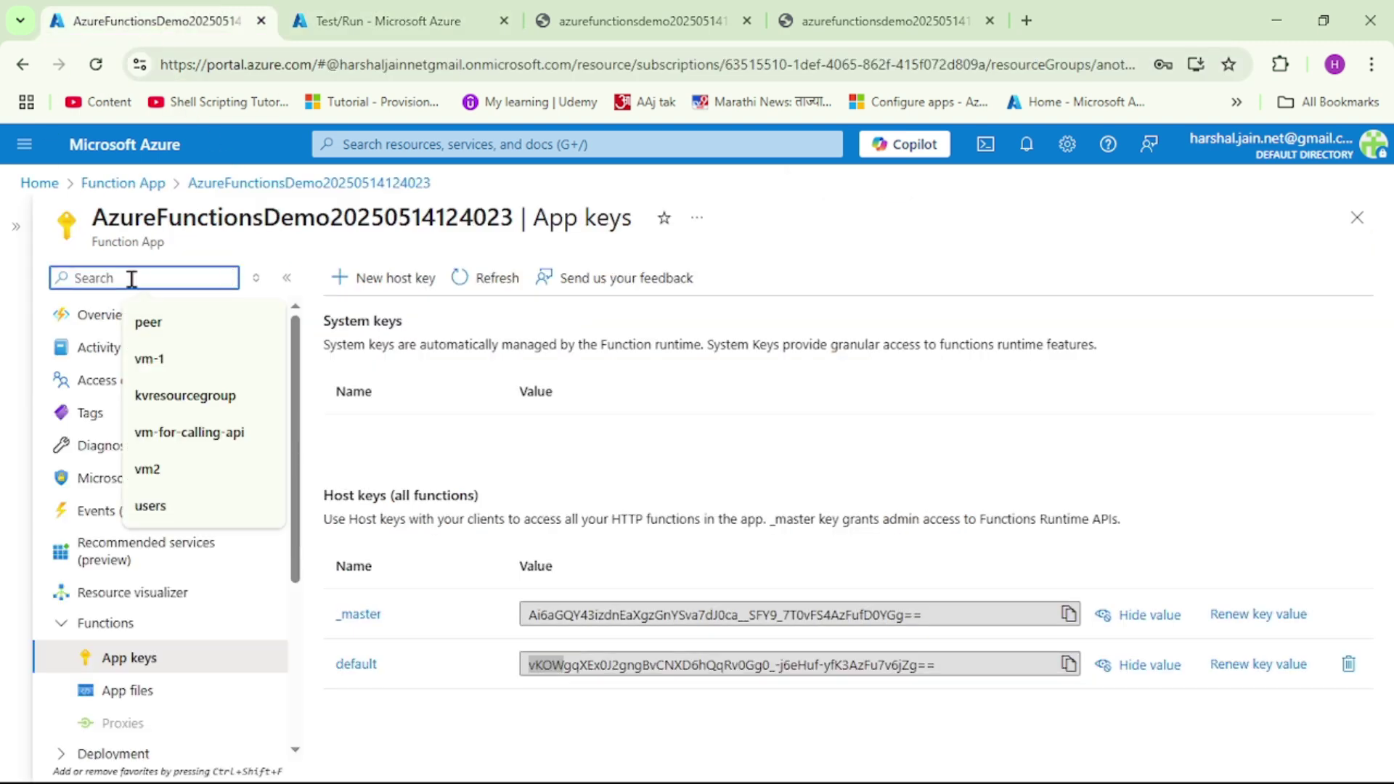
type("cors")
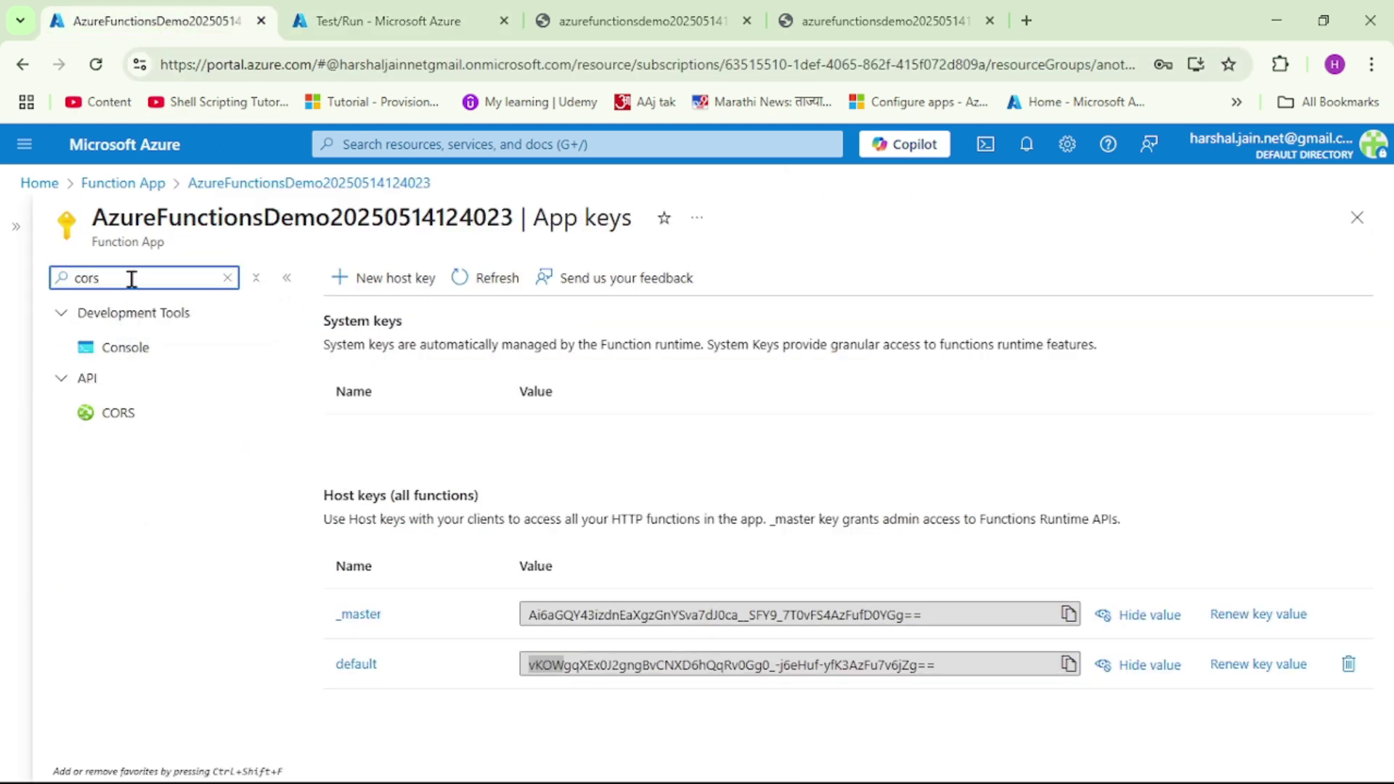
left_click(125, 420)
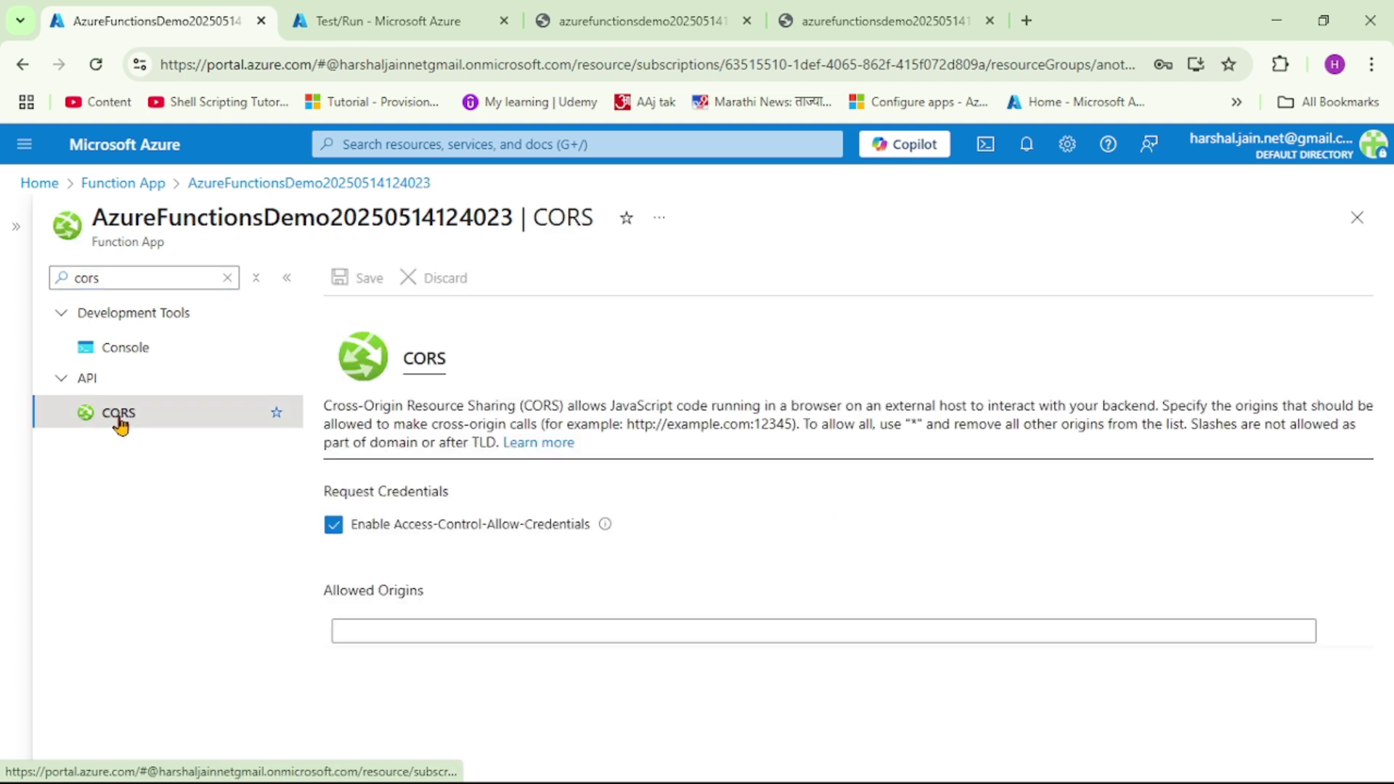
left_click(479, 636)
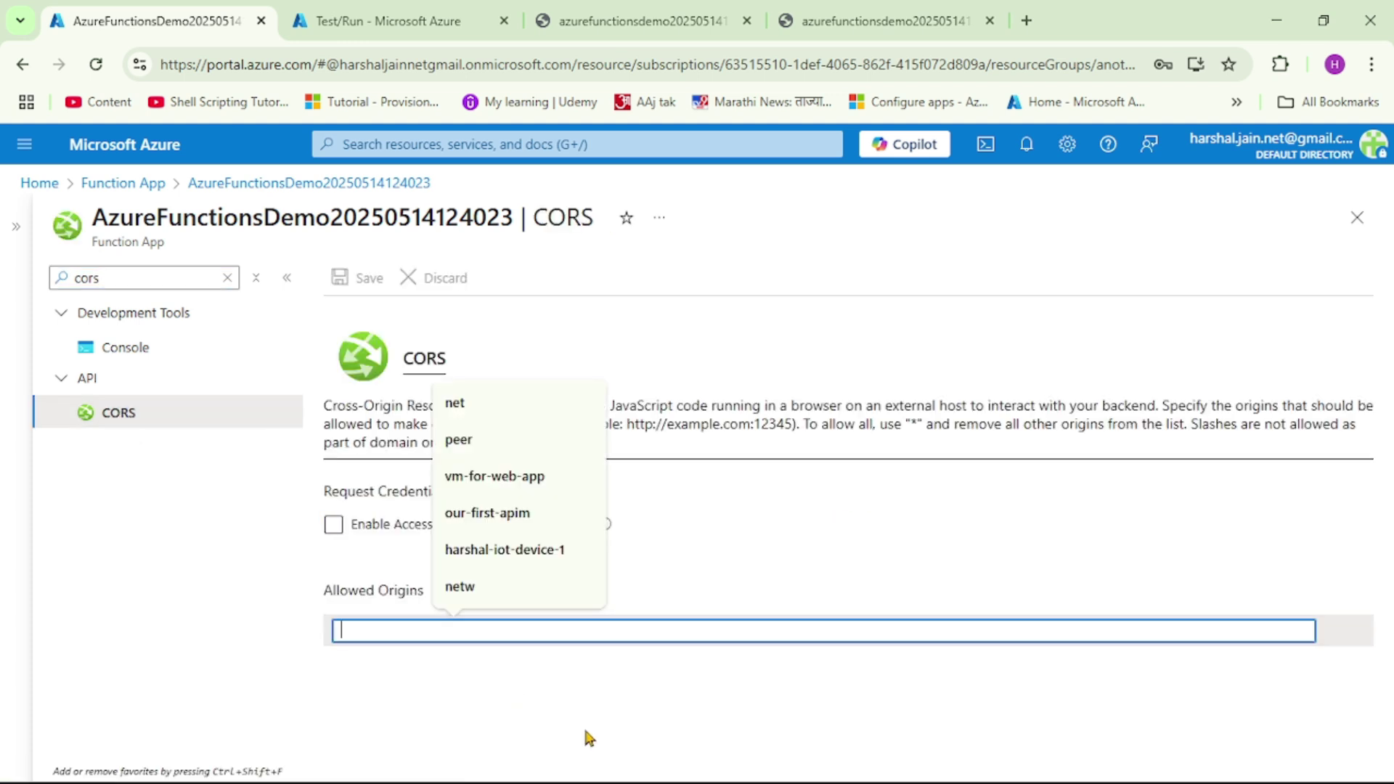
key("ctrl+v")
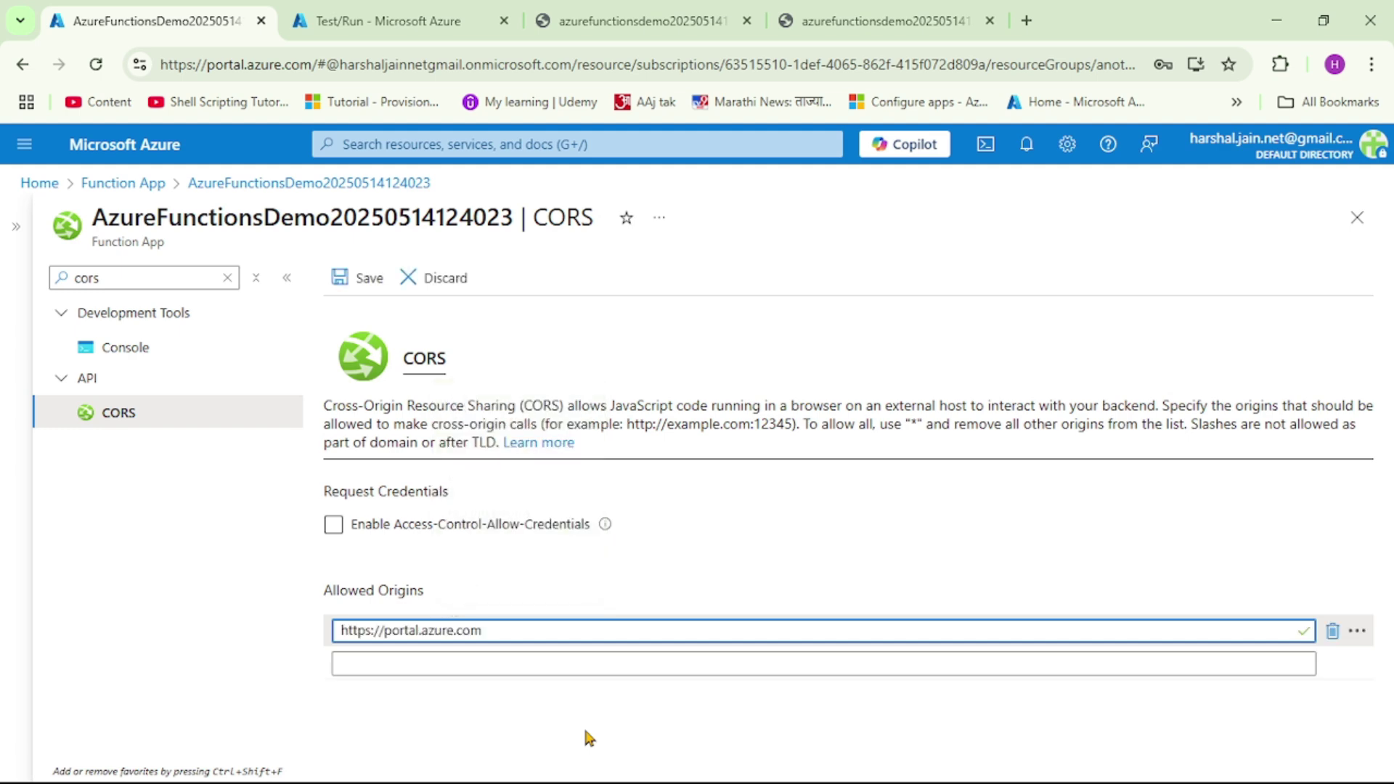
left_click(368, 279)
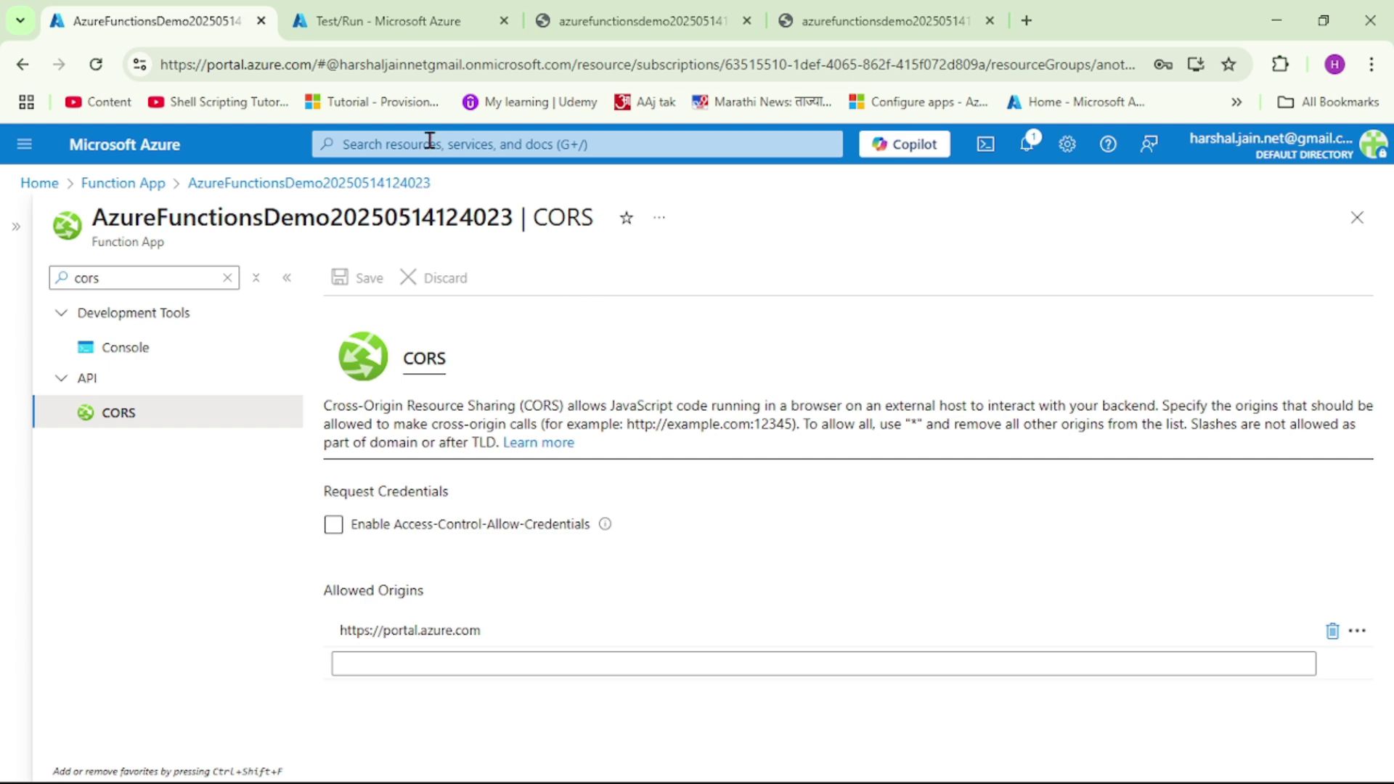
left_click(390, 27)
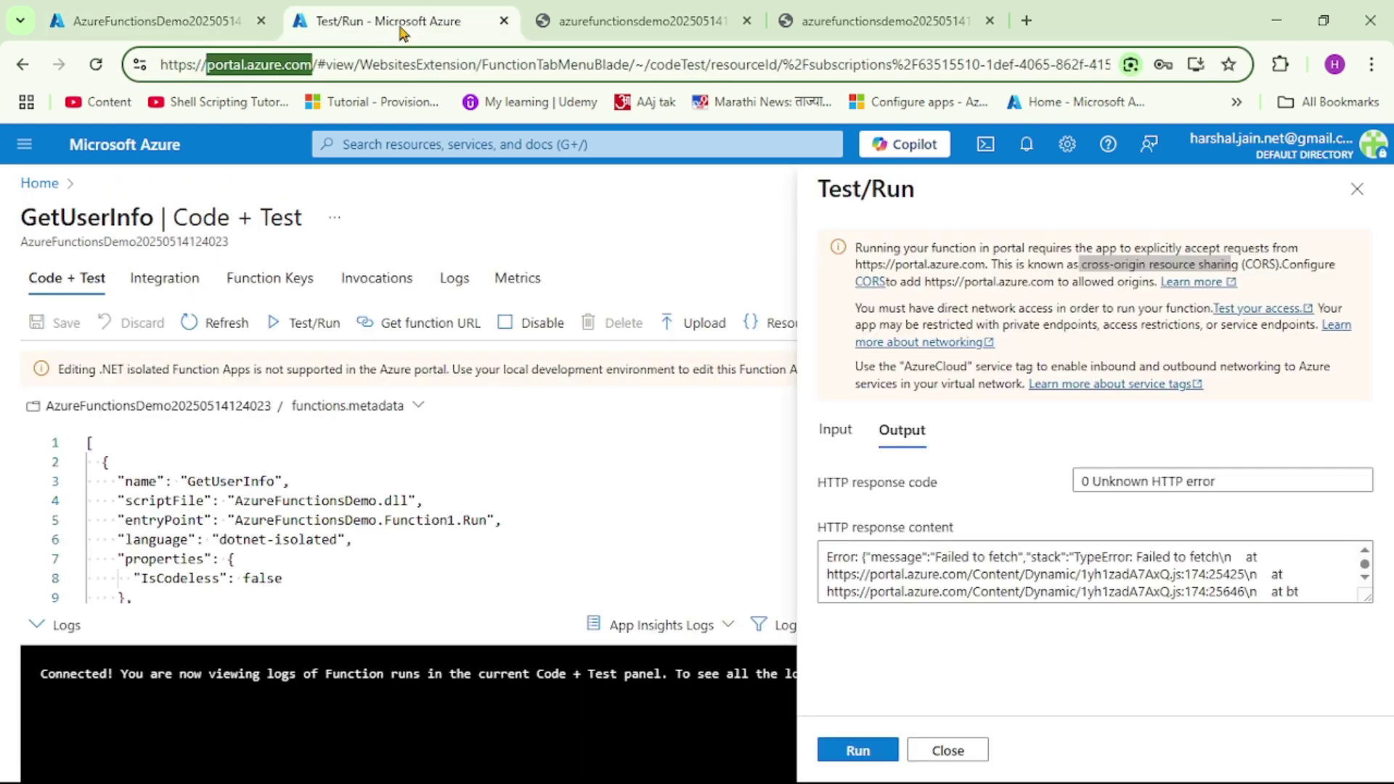
Reopen Test/Run for GetUserInfo, run it with the POST method and the _master (Host key), and highlight the HTTP response content
left_click(1356, 188)
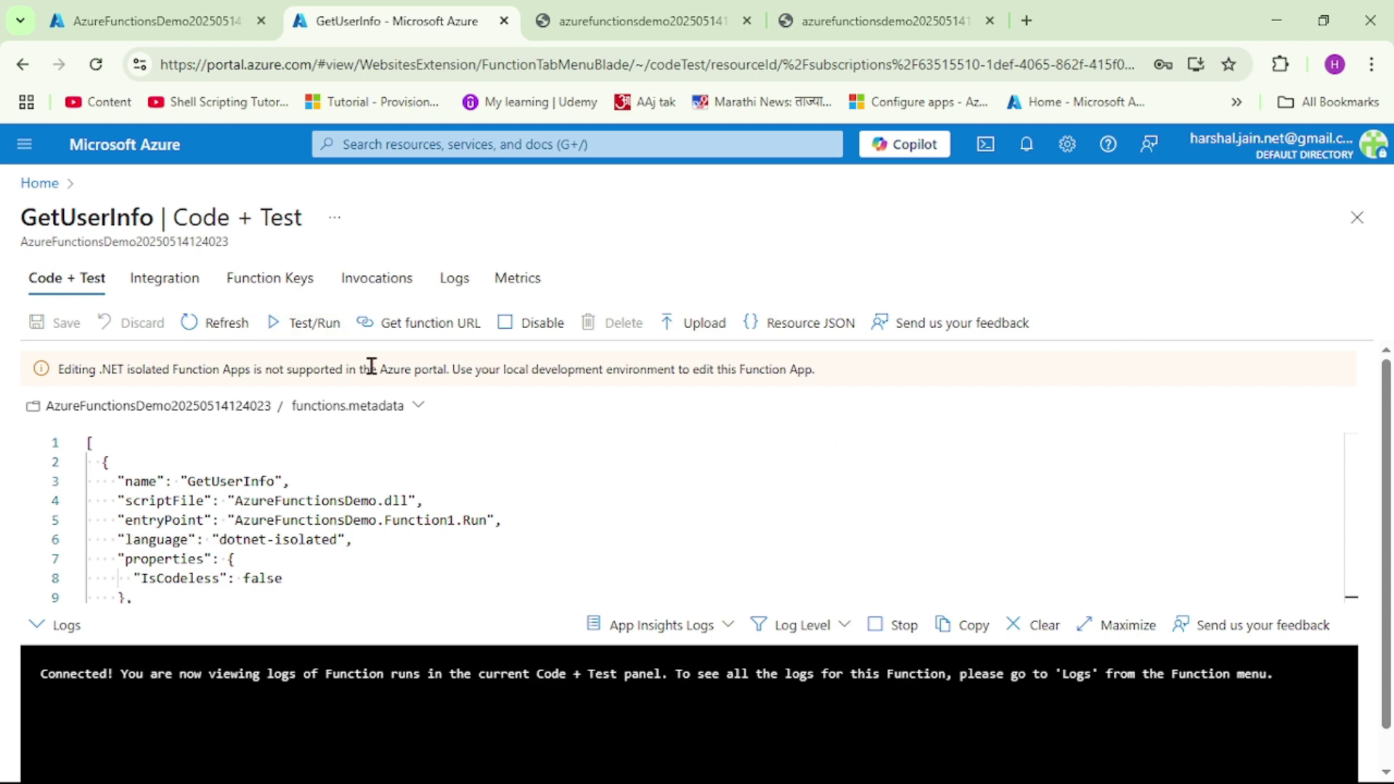
left_click(303, 331)
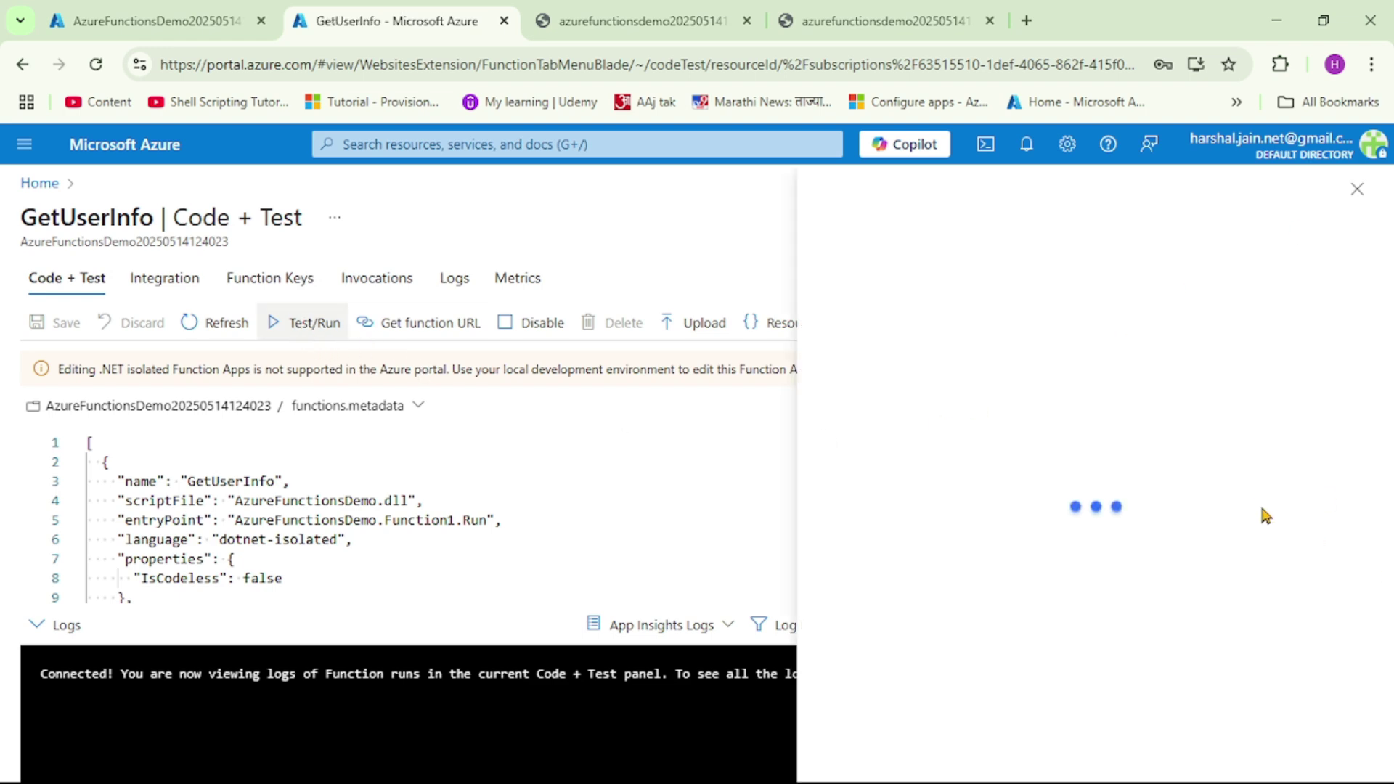
left_click(1099, 517)
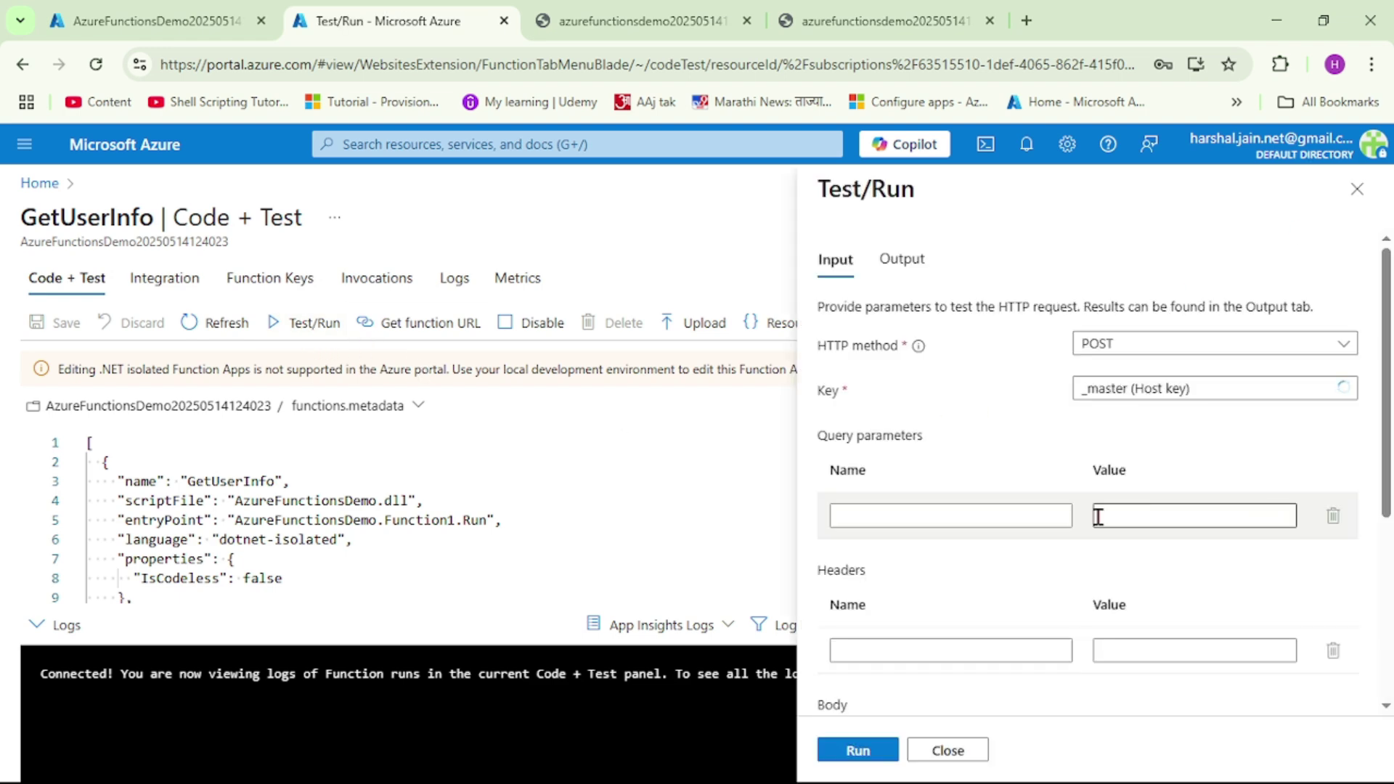
left_click(872, 752)
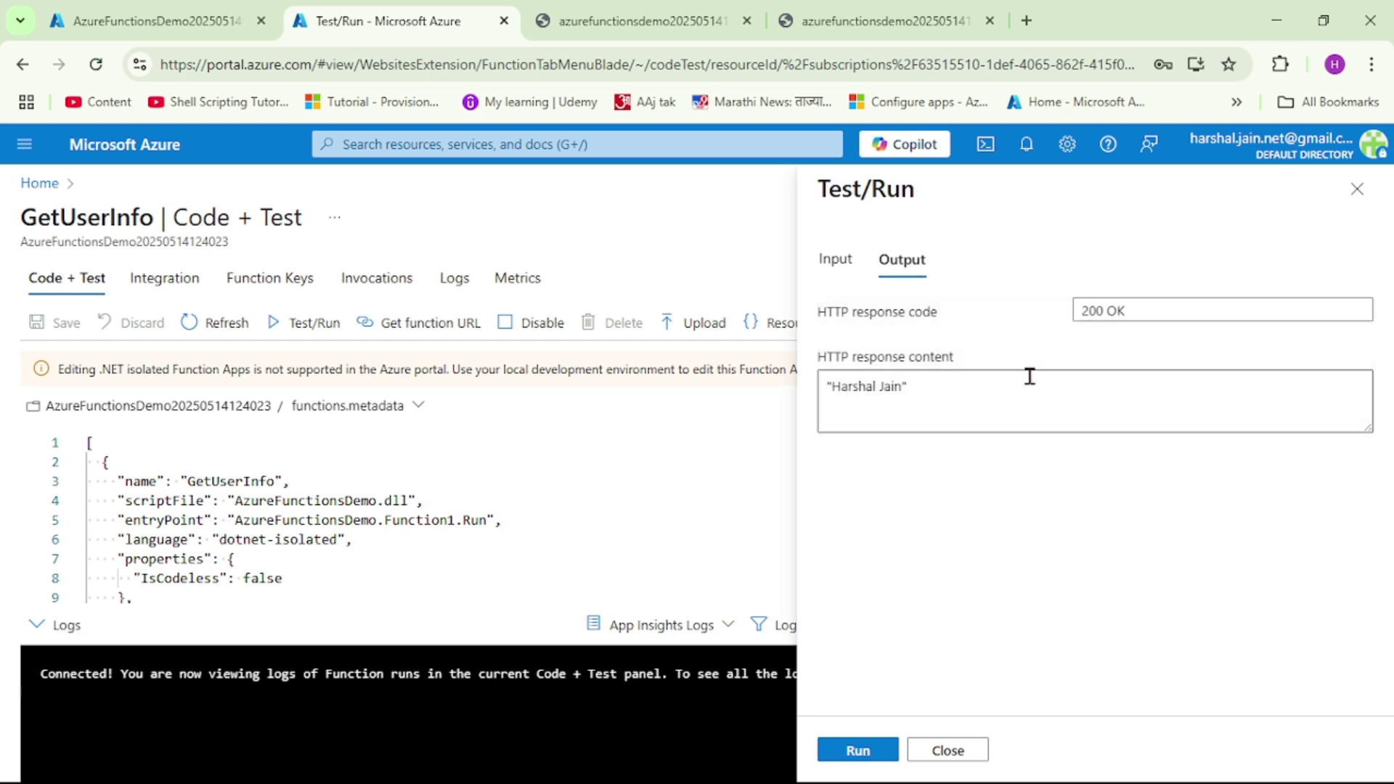
left_click_drag(984, 391, 808, 384)
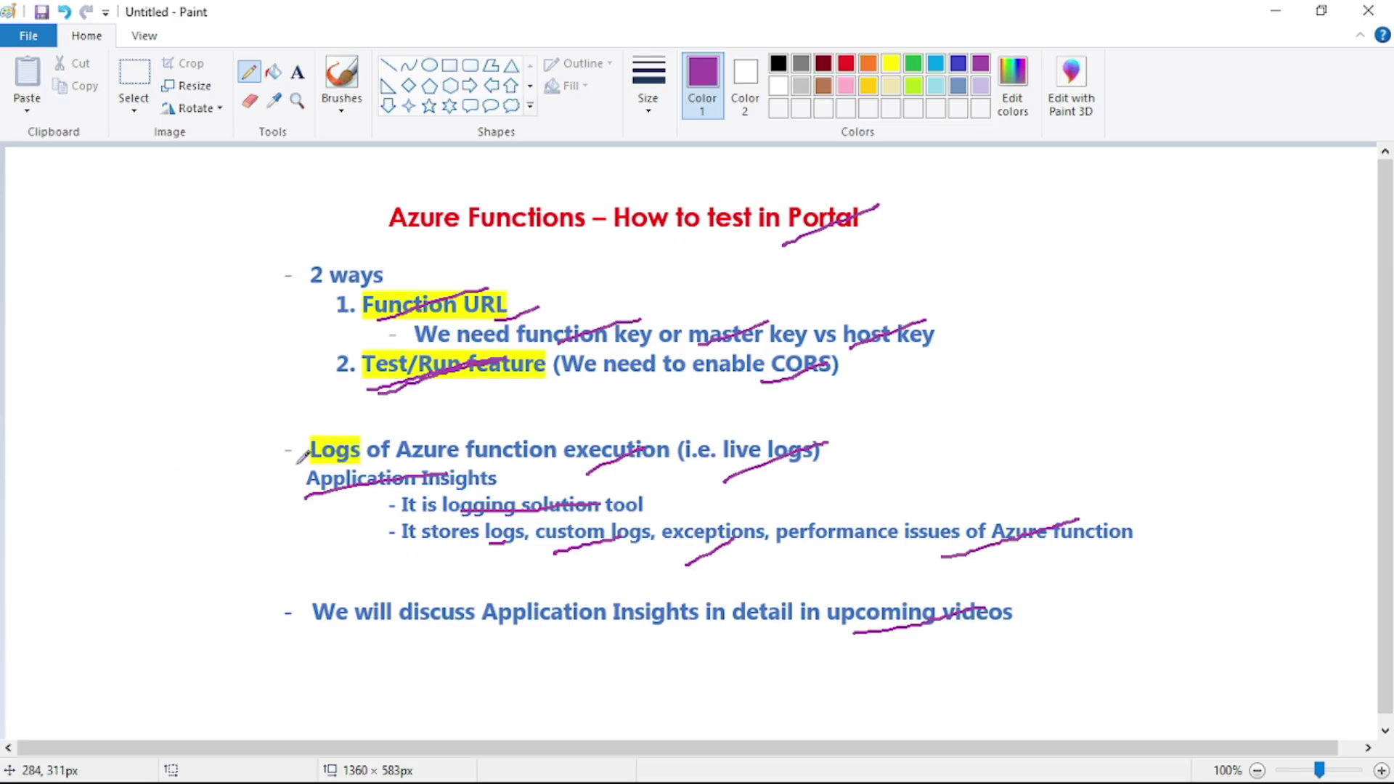
Strike a pencil line across the word Logs in the Paint notes and return to the function app's portal tab
left_click_drag(297, 462, 360, 433)
key("alt+Tab")
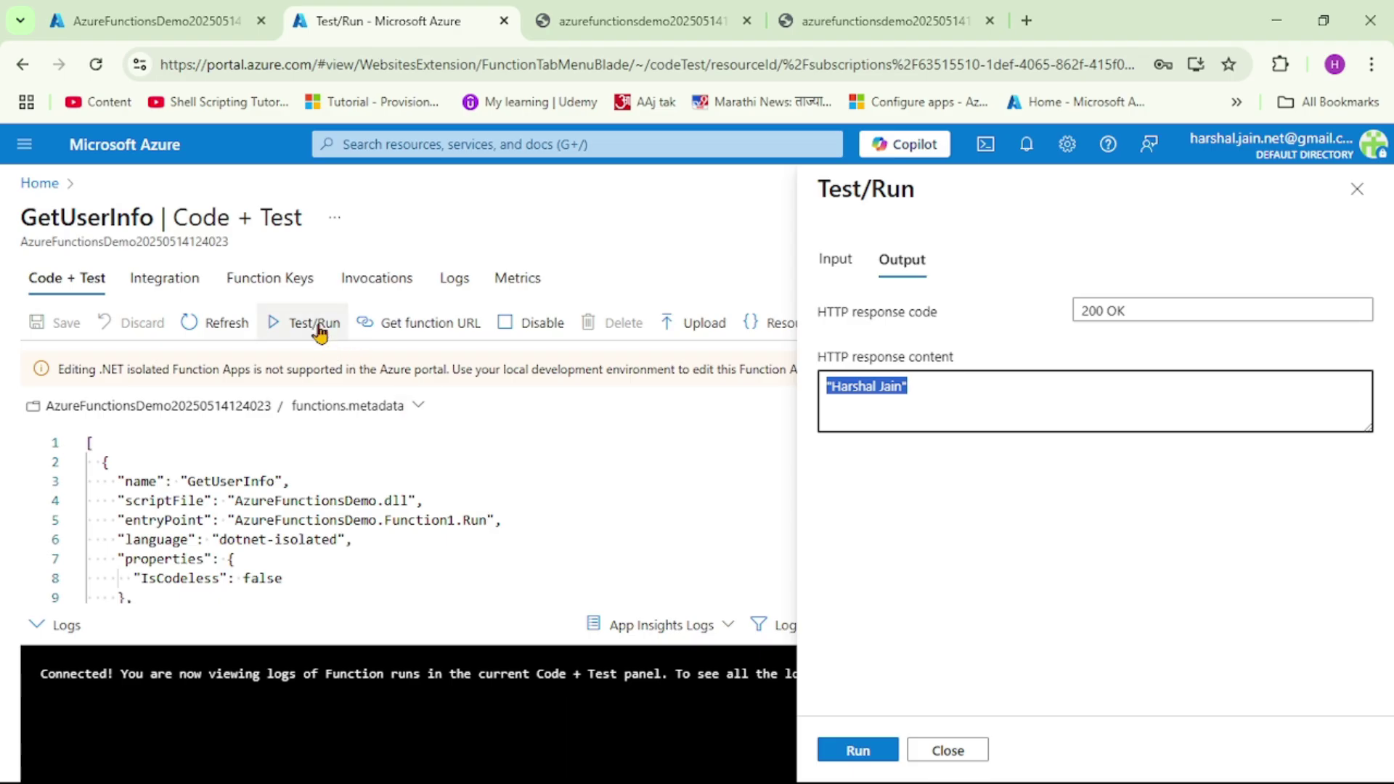
left_click(181, 22)
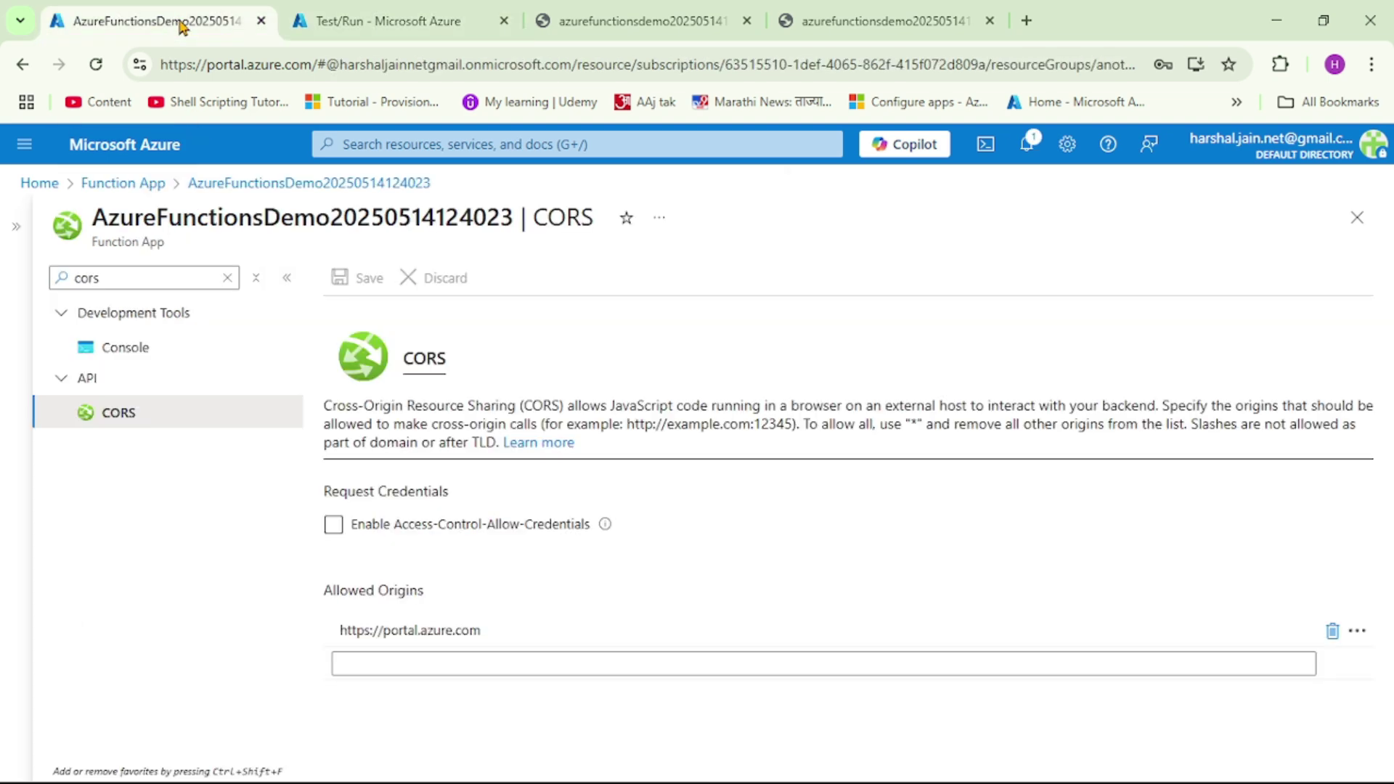
Clear the settings search, search for "app insig", open Application Insights and highlight the message about the connected resource
left_click(227, 277)
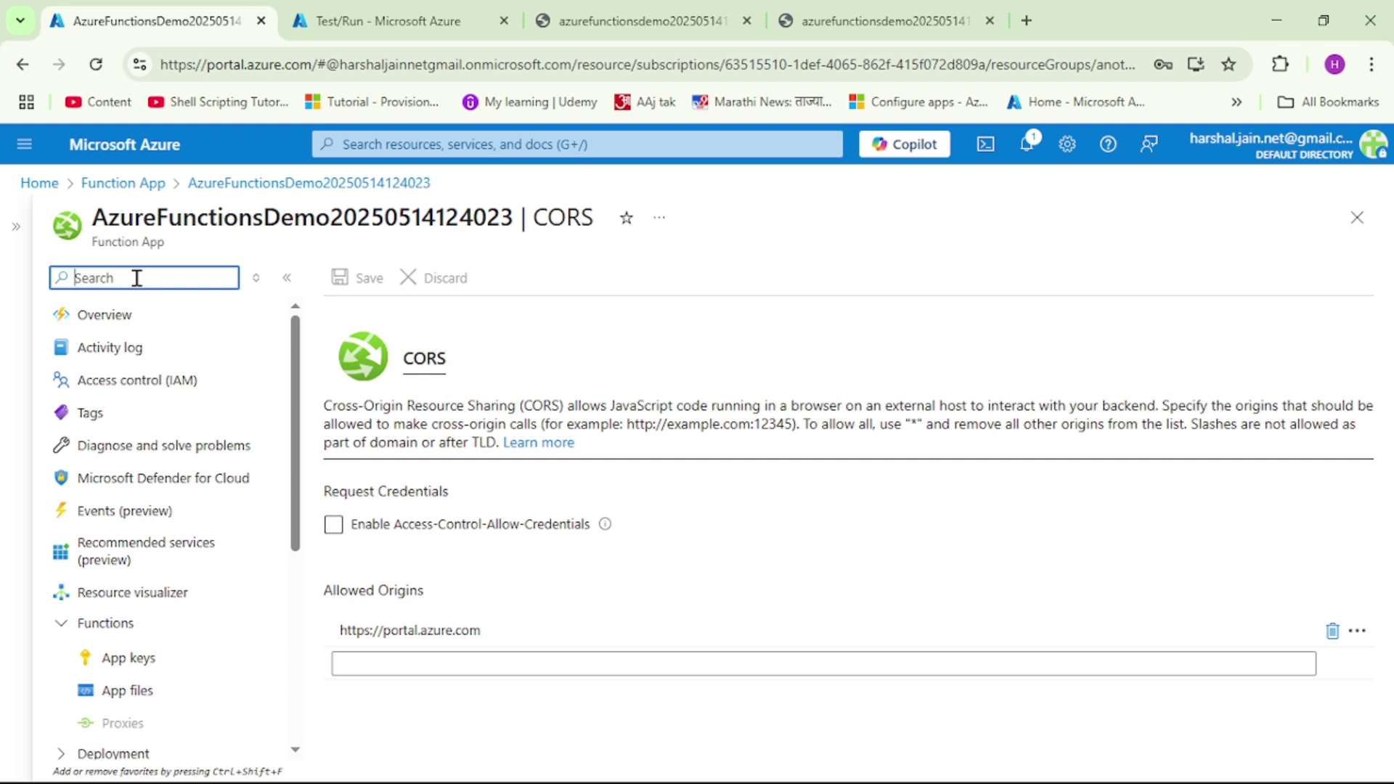
type("app in")
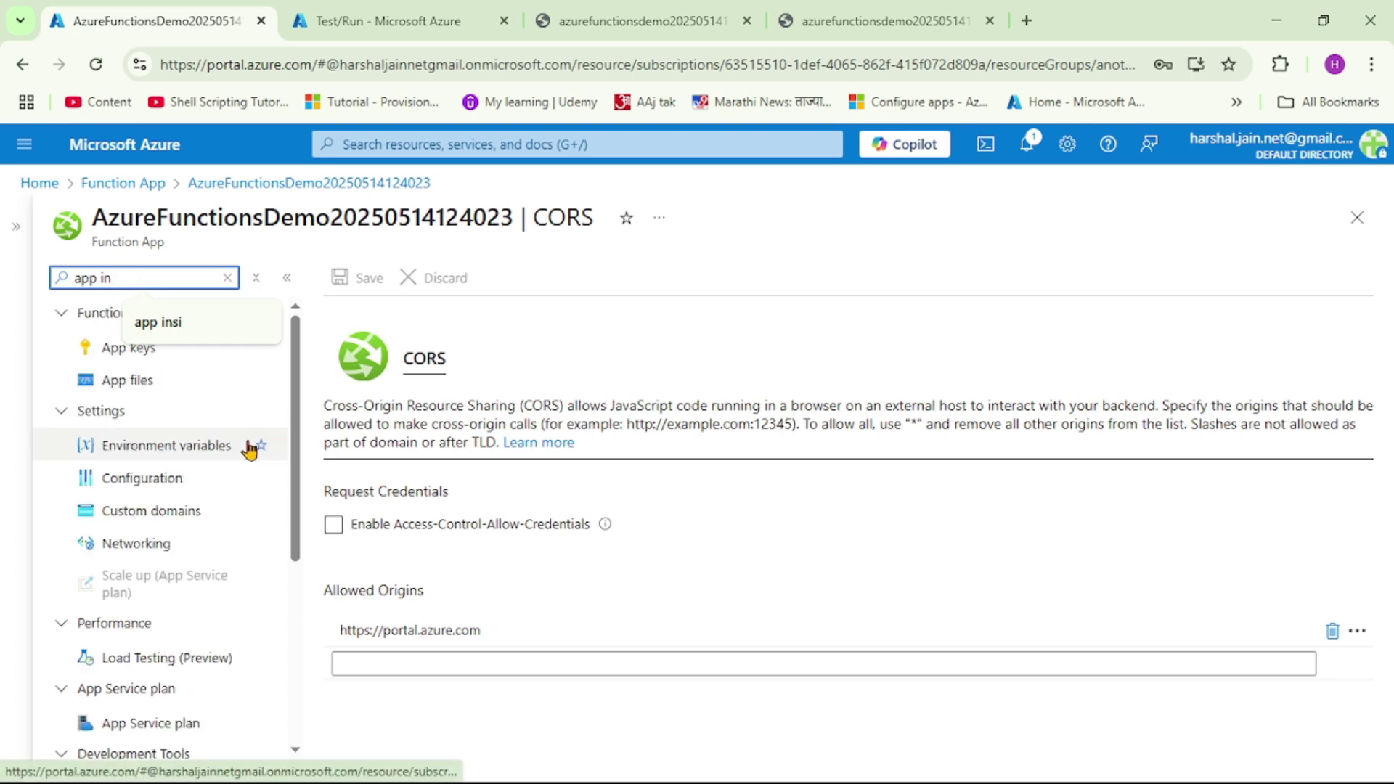
type("sig")
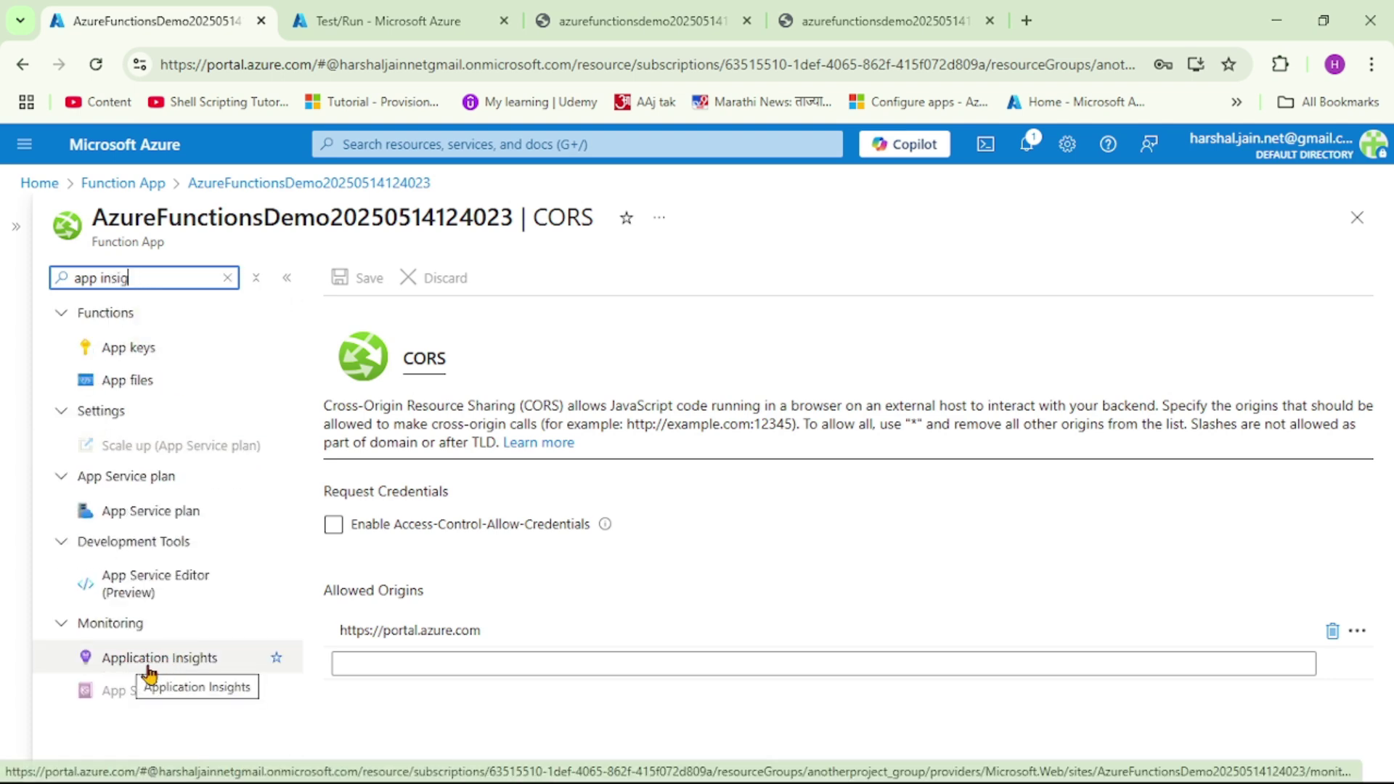
left_click(150, 668)
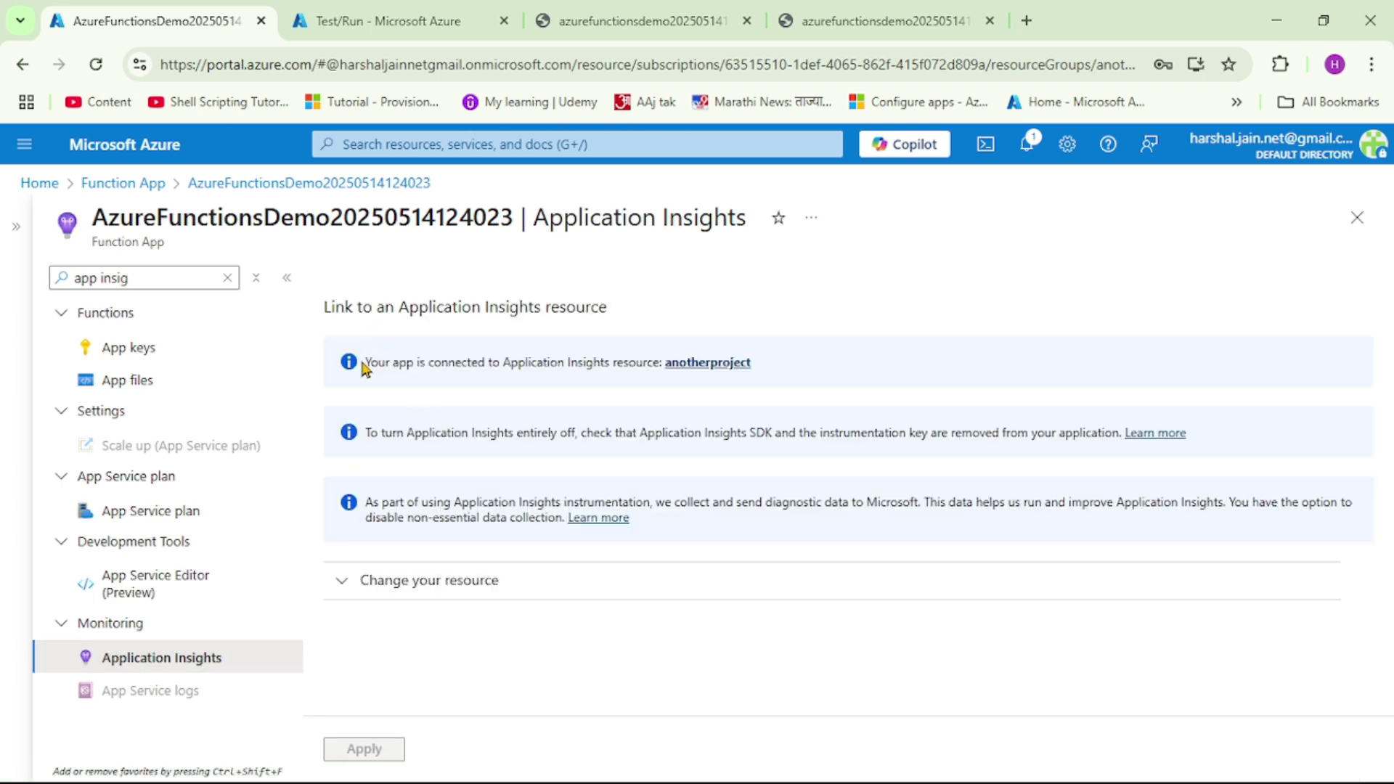
left_click_drag(365, 363, 629, 364)
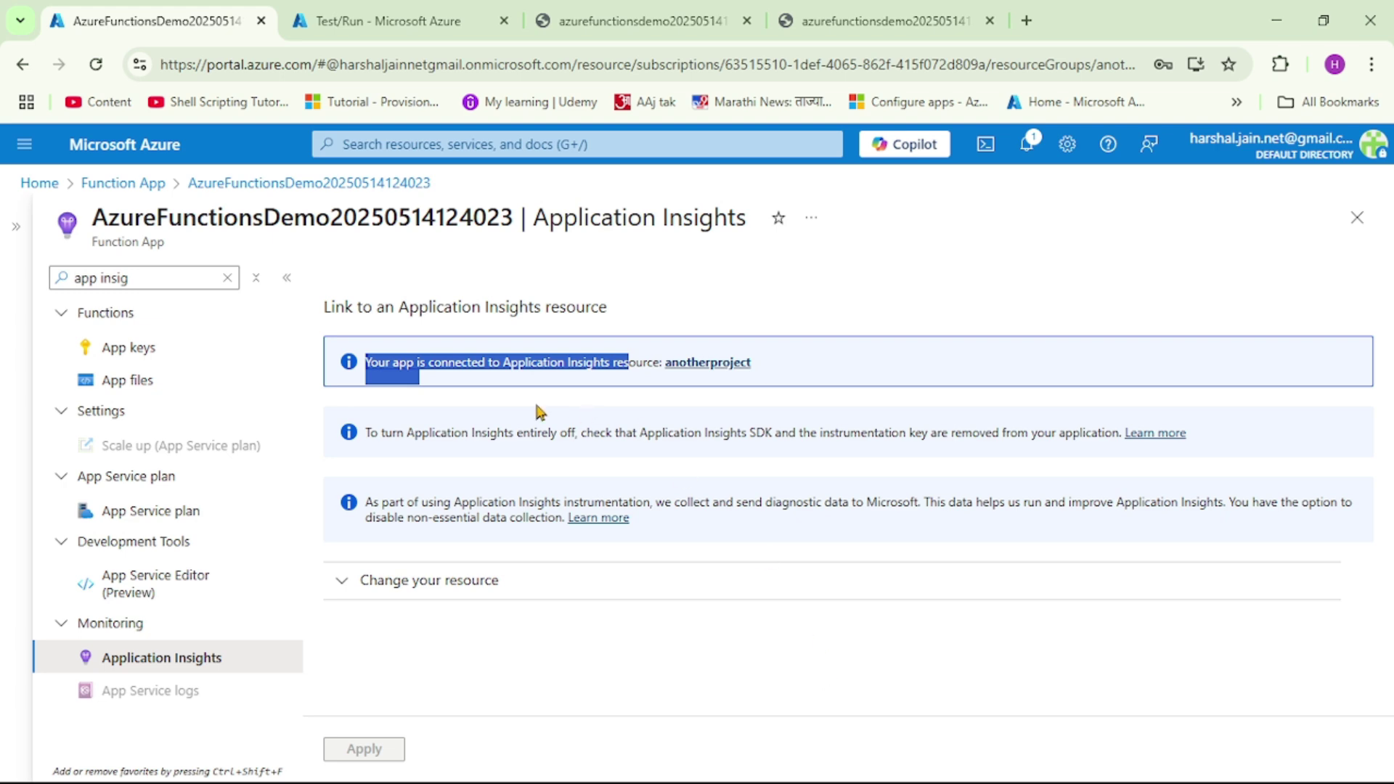
Return to the GetUserInfo tab, close the Test/Run pane and open the function's live Logs
left_click(398, 21)
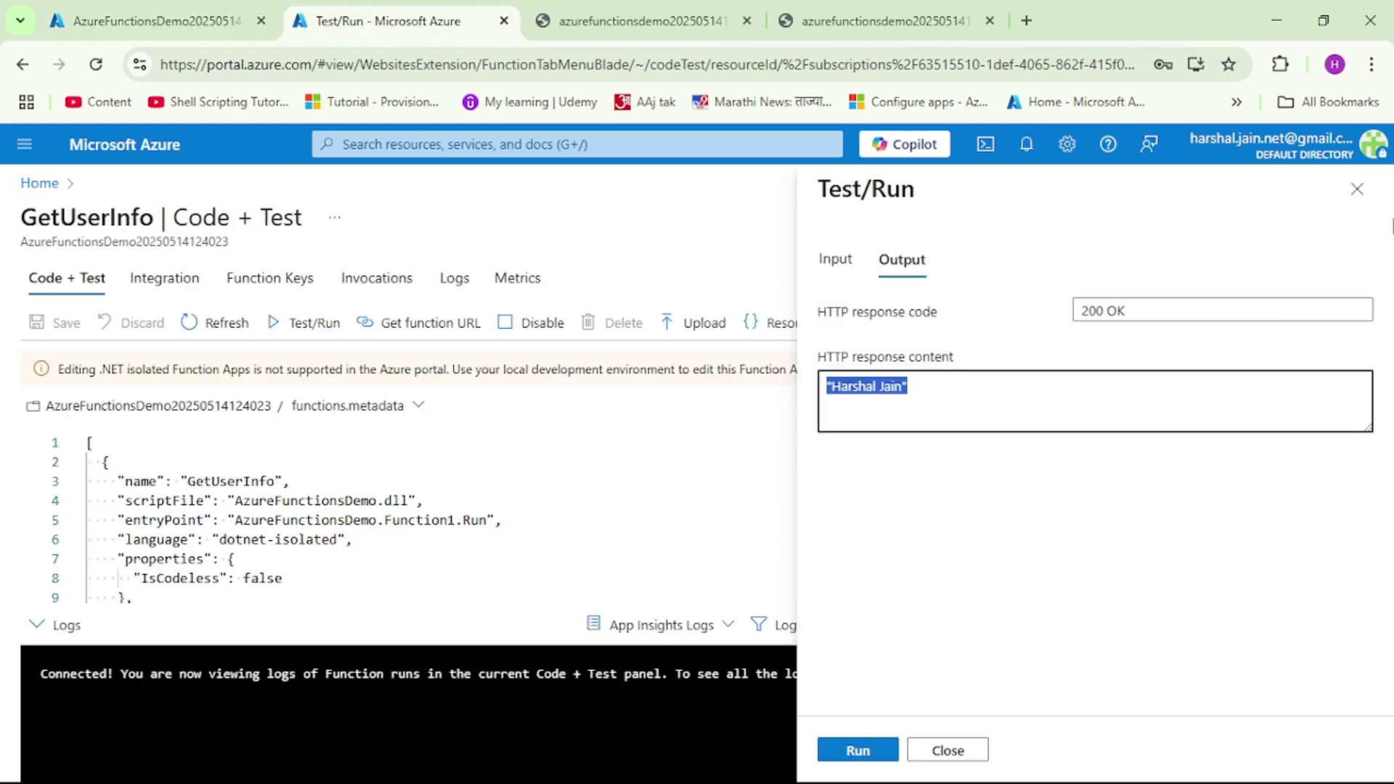
left_click(1357, 188)
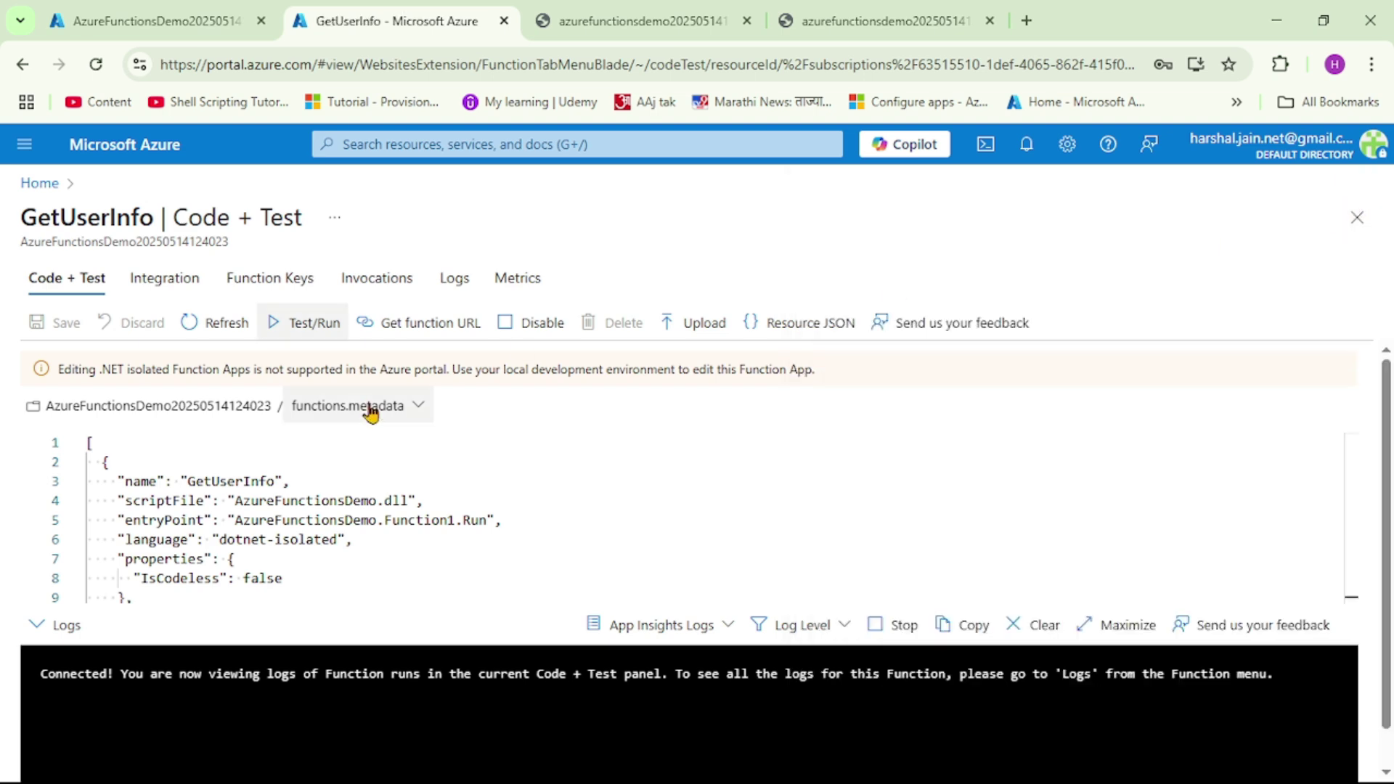
left_click(454, 287)
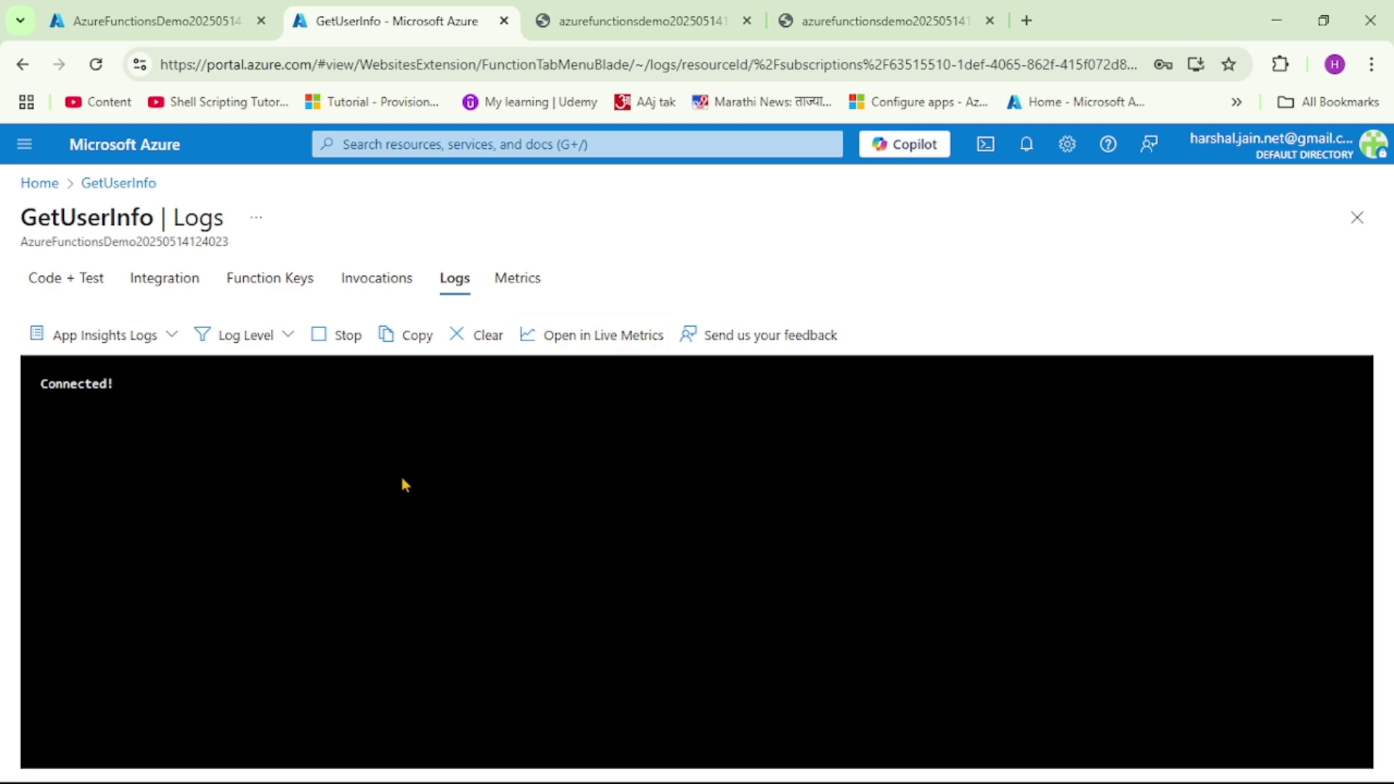
Reload the GetUserInfo function URL page three times, then examine the first execution's entries in the portal's live Logs
left_click(643, 20)
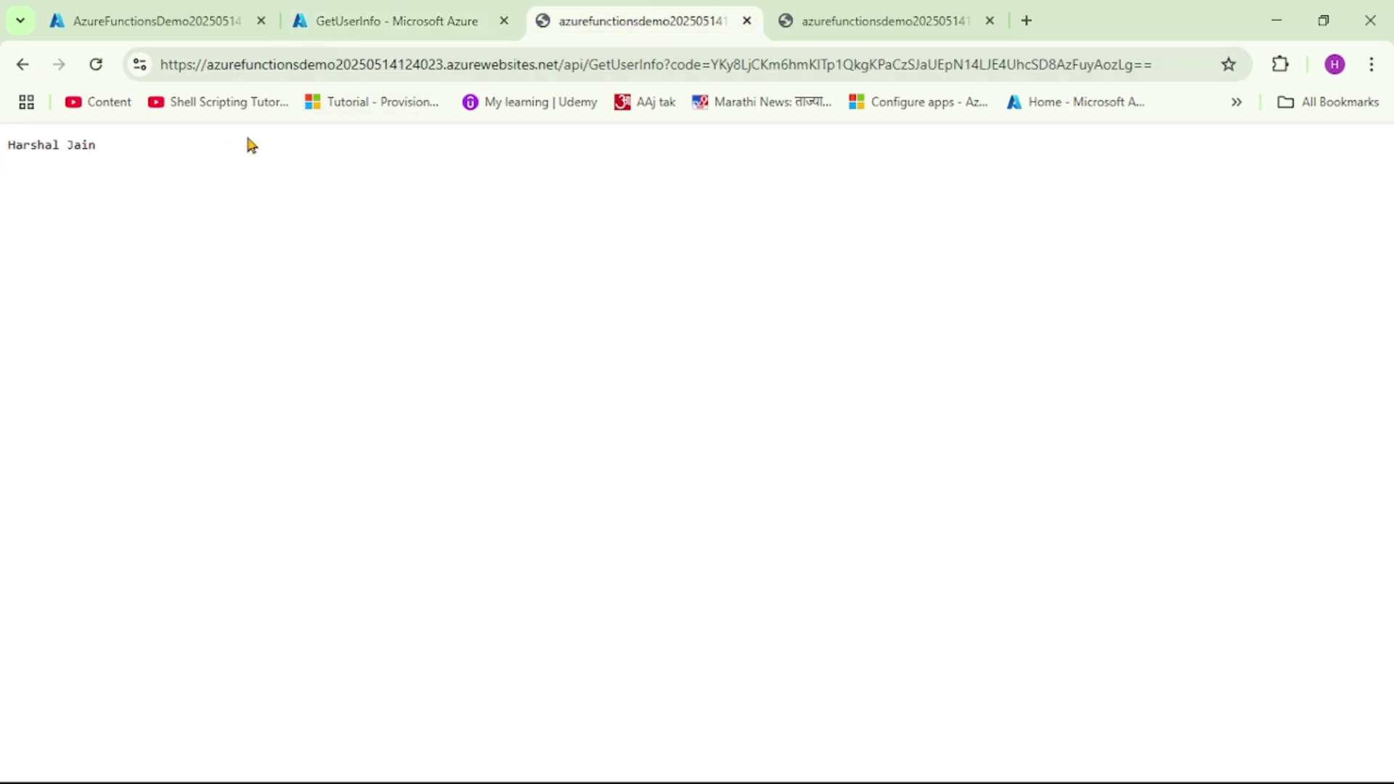
left_click(97, 67)
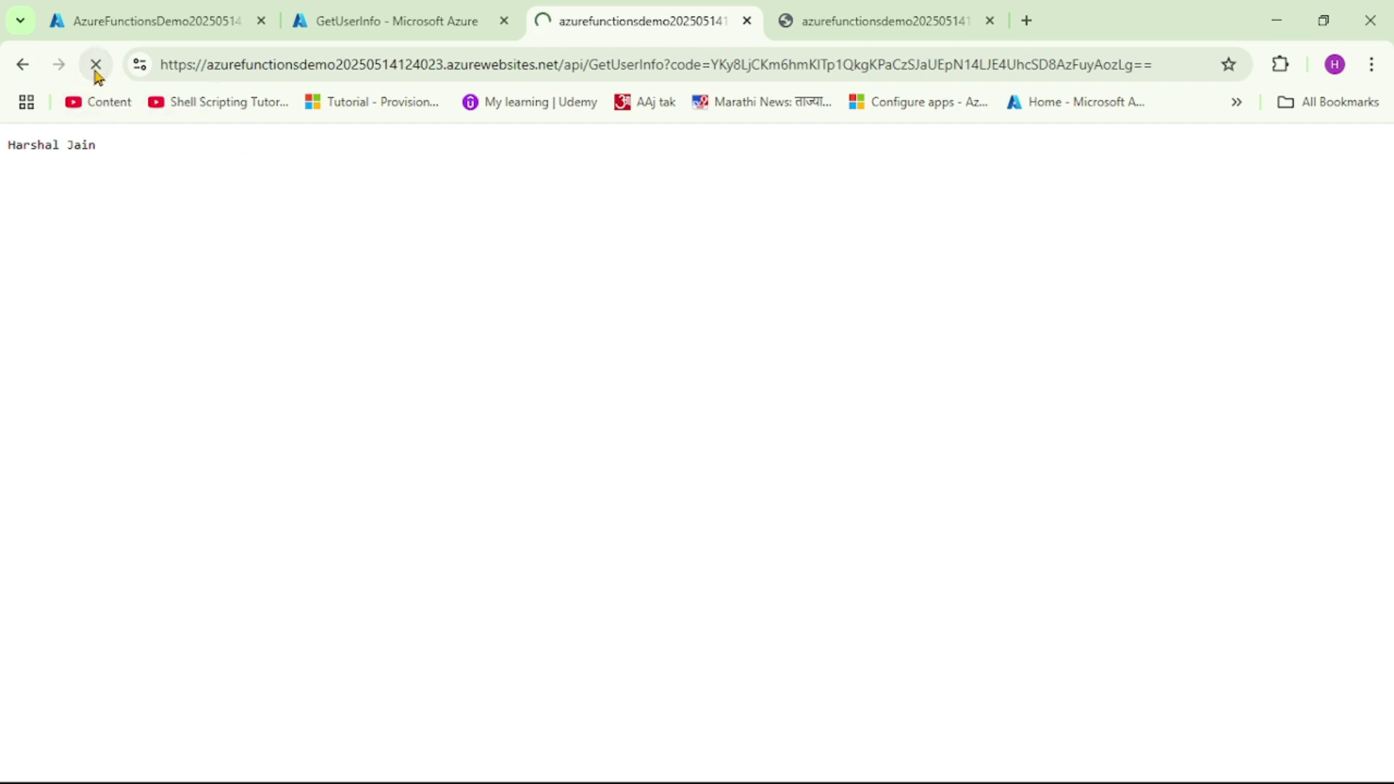
left_click(97, 71)
left_click(98, 71)
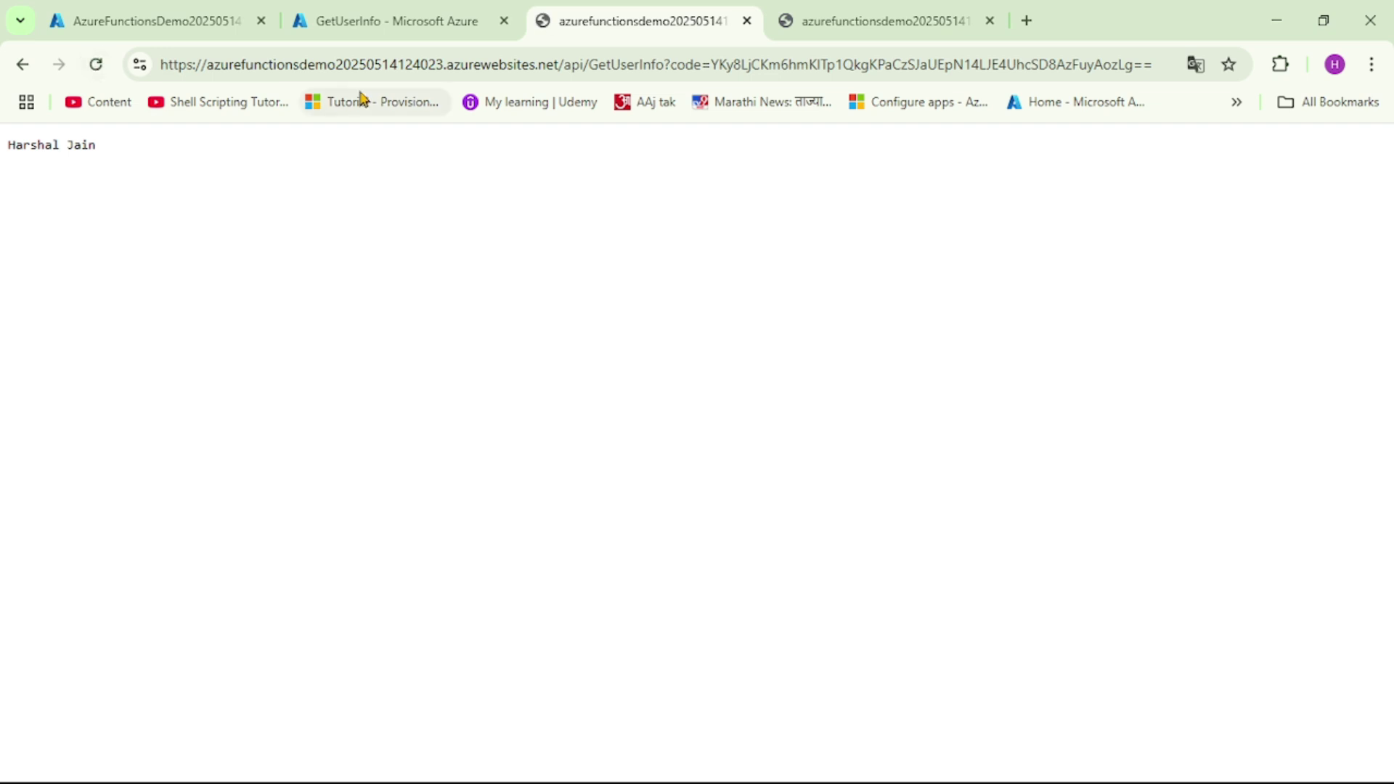
left_click(410, 24)
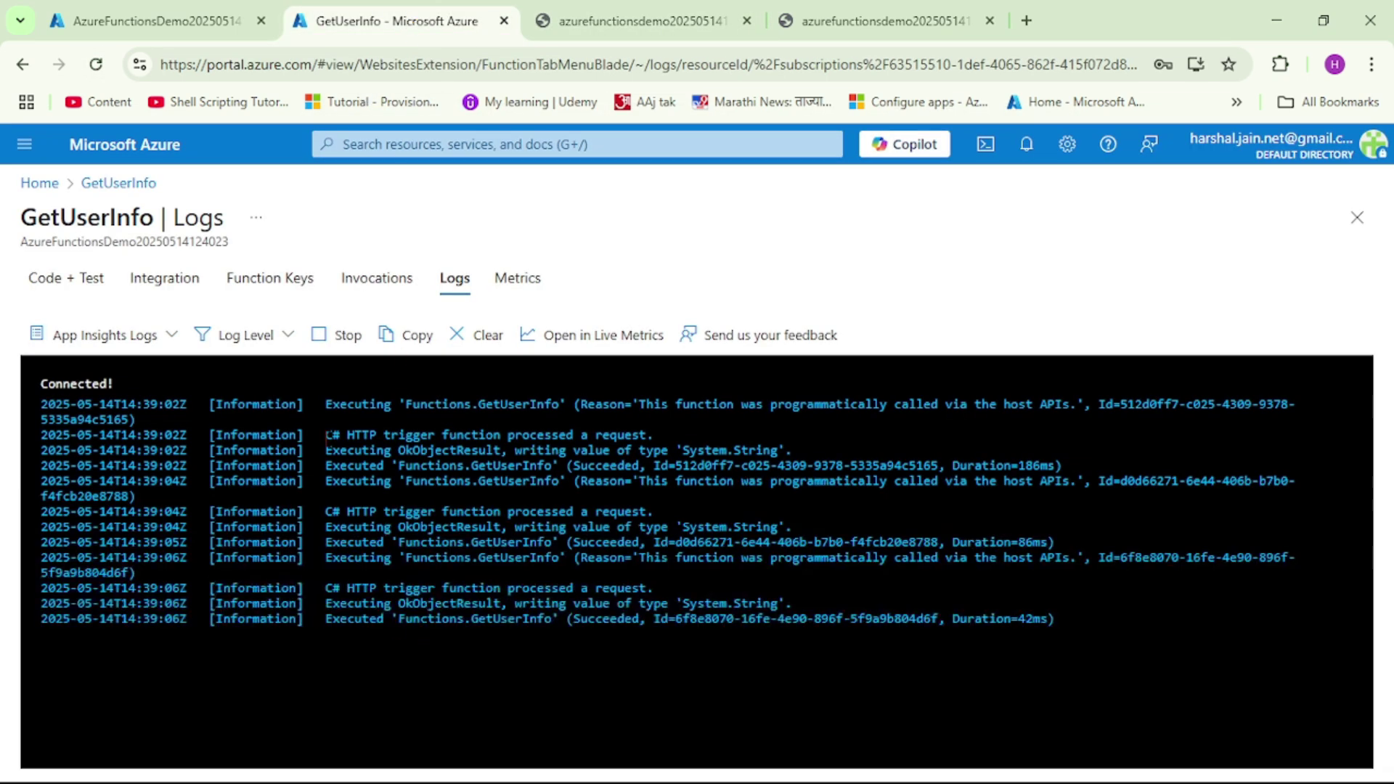
left_click_drag(327, 437, 1290, 473)
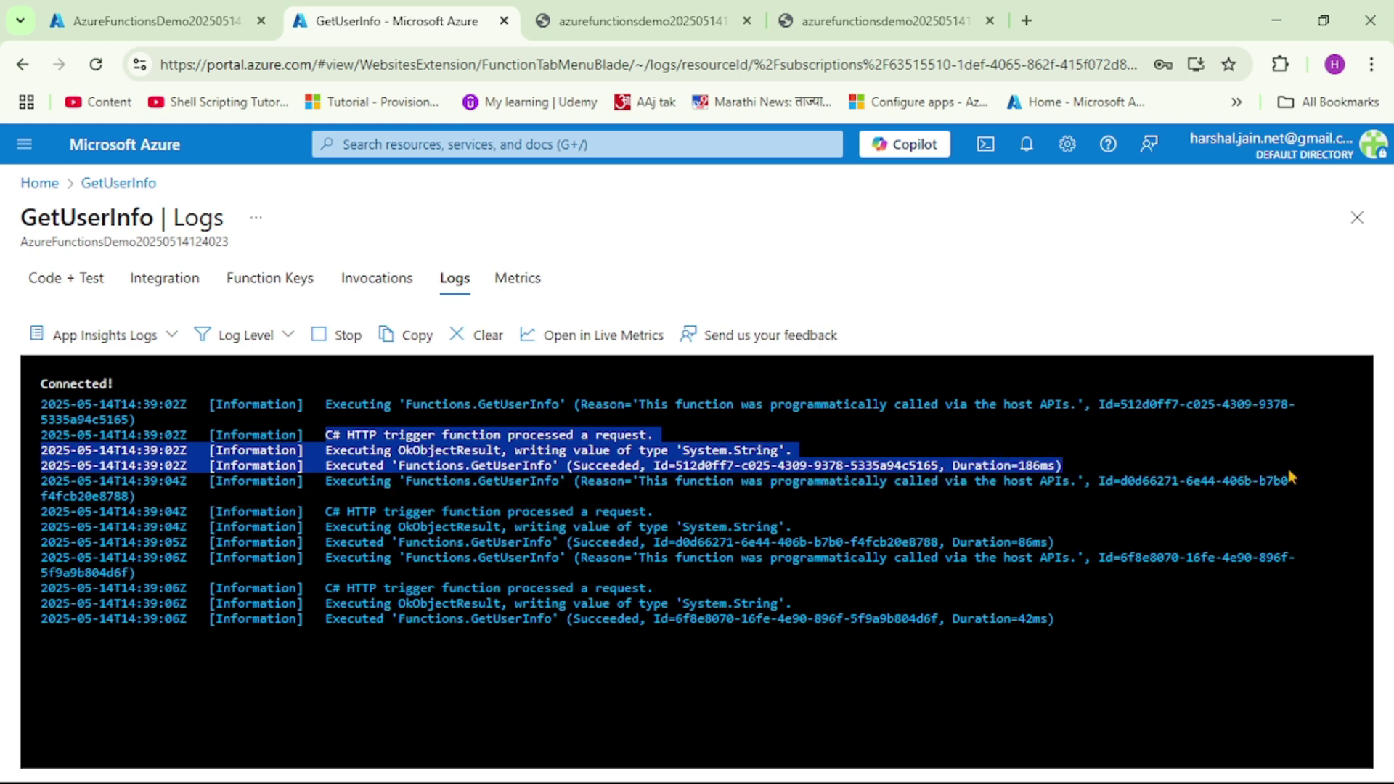